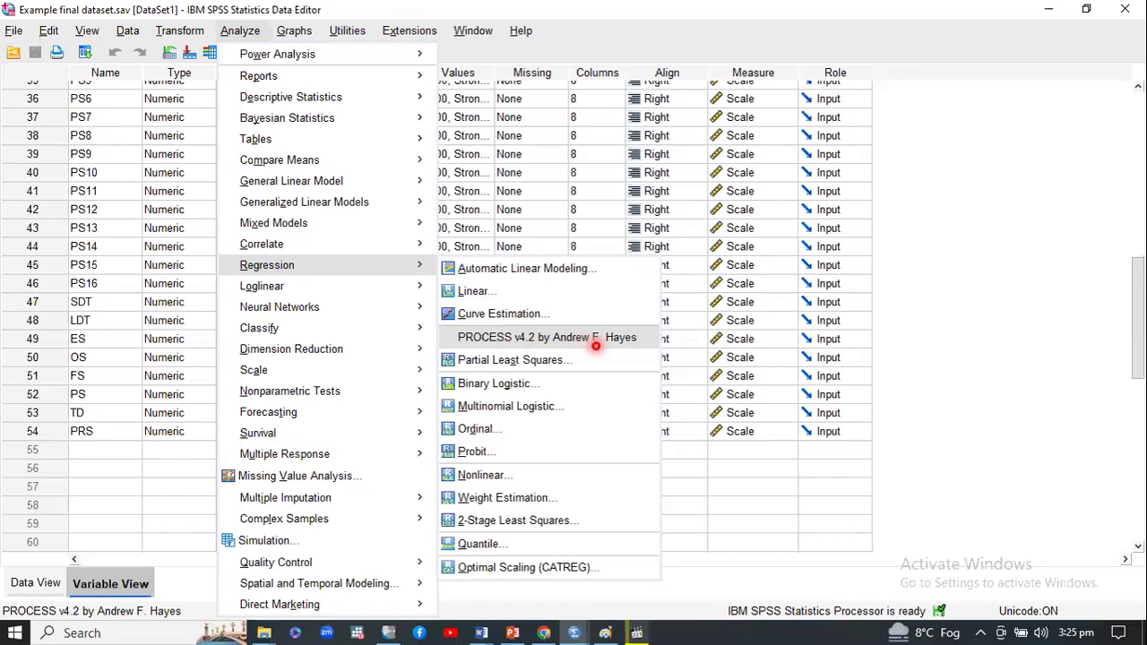
Step: Advance the slide show past the PROCESS dialog slide to the PROCESS options slide
{"action": "left_click", "coordinate": [635, 338]}
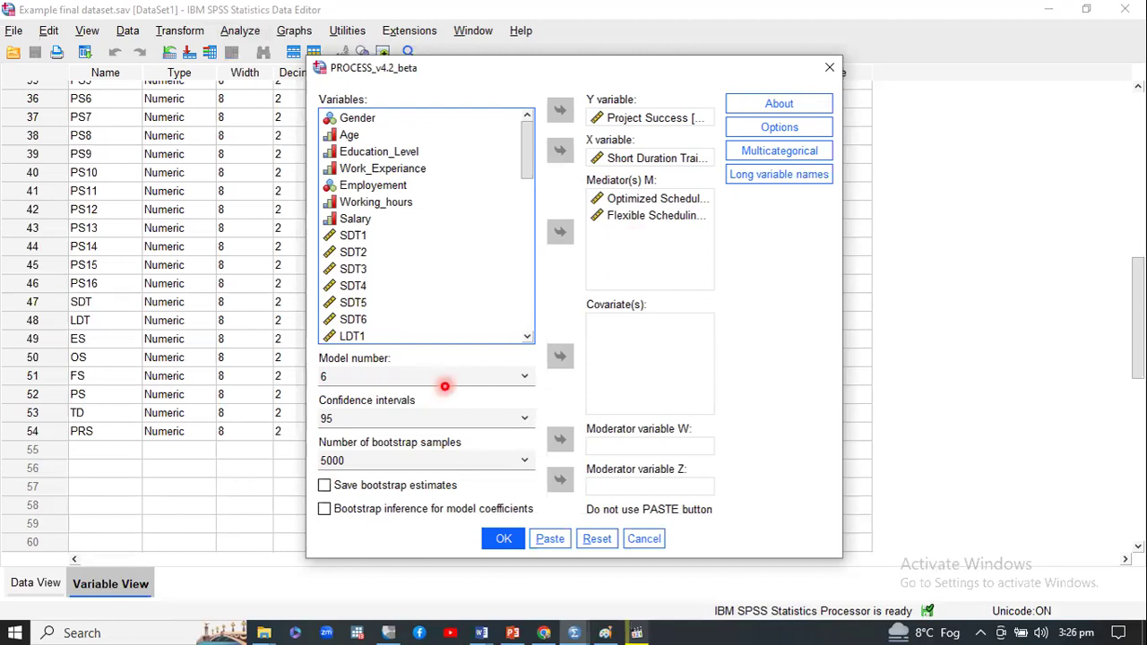
{"action": "left_click", "coordinate": [779, 126]}
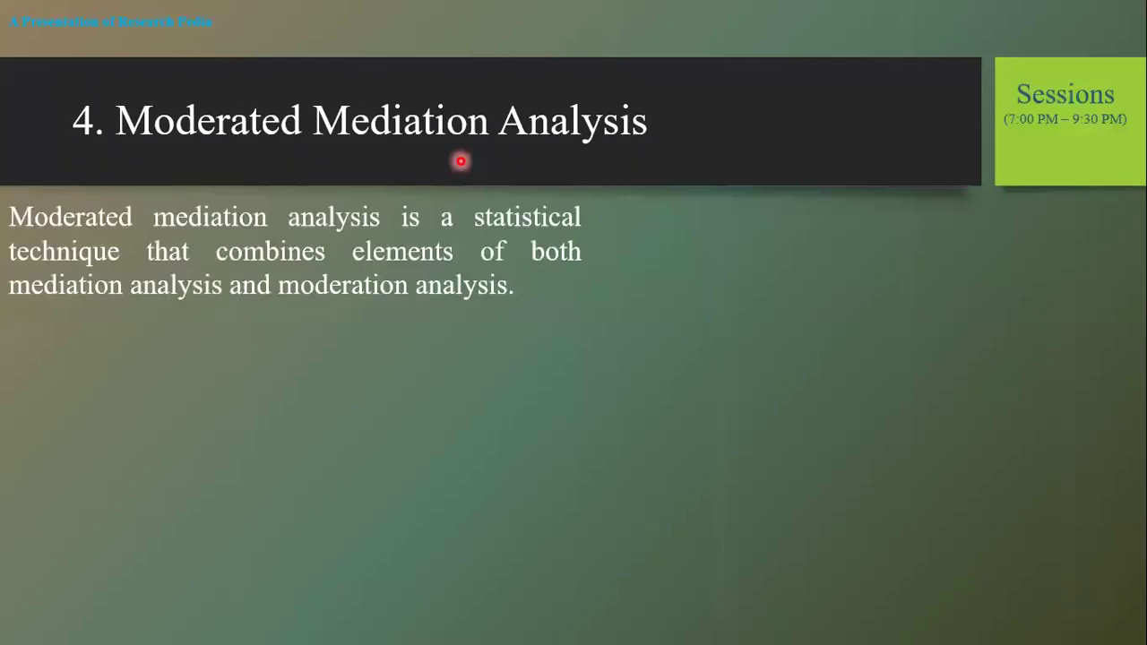
Step: End the slide show, returning to Normal view on slide 81, Moderated Mediation Analysis
{"action": "right_click", "coordinate": [461, 161]}
{"action": "left_click", "coordinate": [540, 450]}
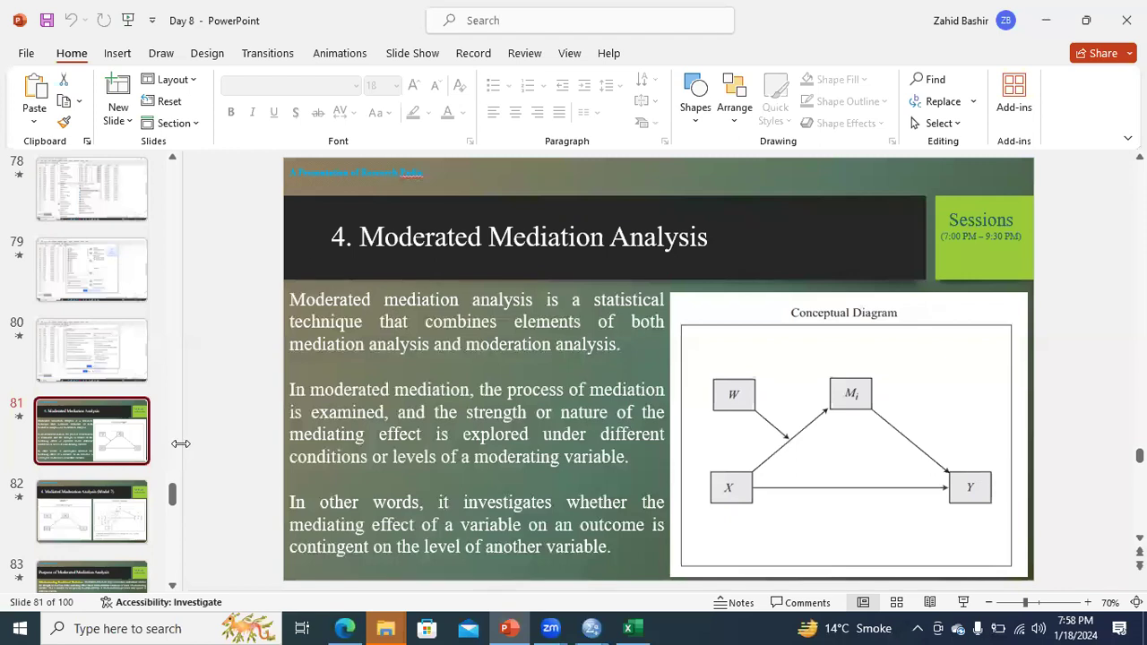
Step: Show slide 80 with the PROCESS options, then bring up 'Example final dataset.sav' in SPSS
{"action": "scroll", "coordinate": [172, 492], "scroll_direction": "up", "scroll_amount": 1}
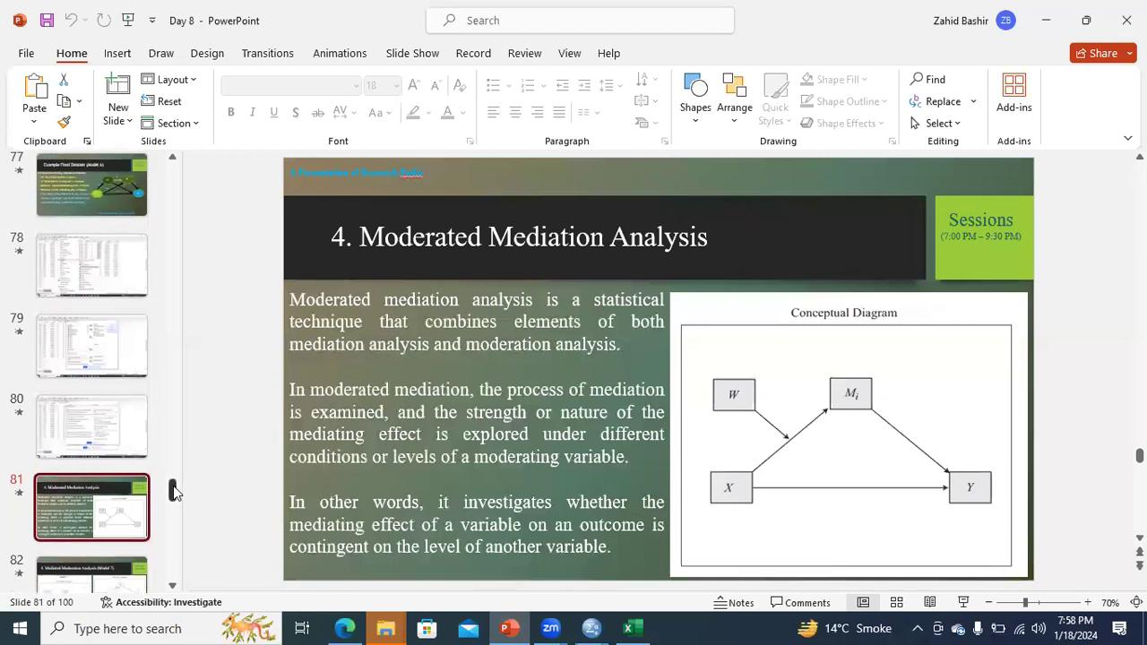
{"action": "left_click", "coordinate": [124, 458]}
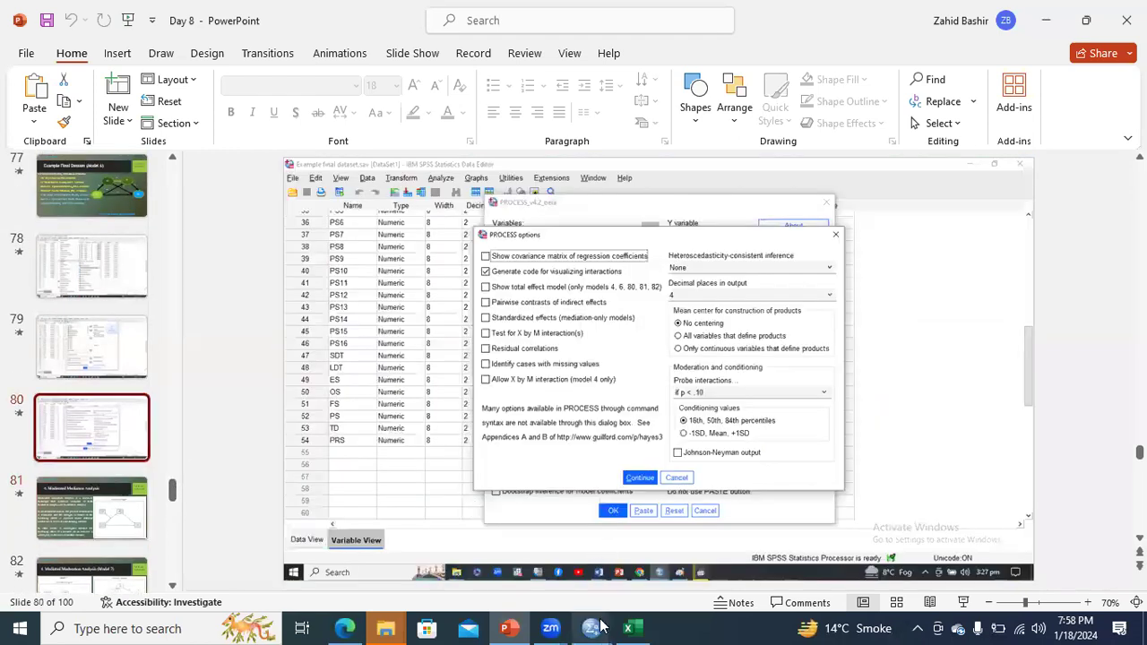
{"action": "mouse_move", "coordinate": [591, 629]}
{"action": "left_click", "coordinate": [639, 574]}
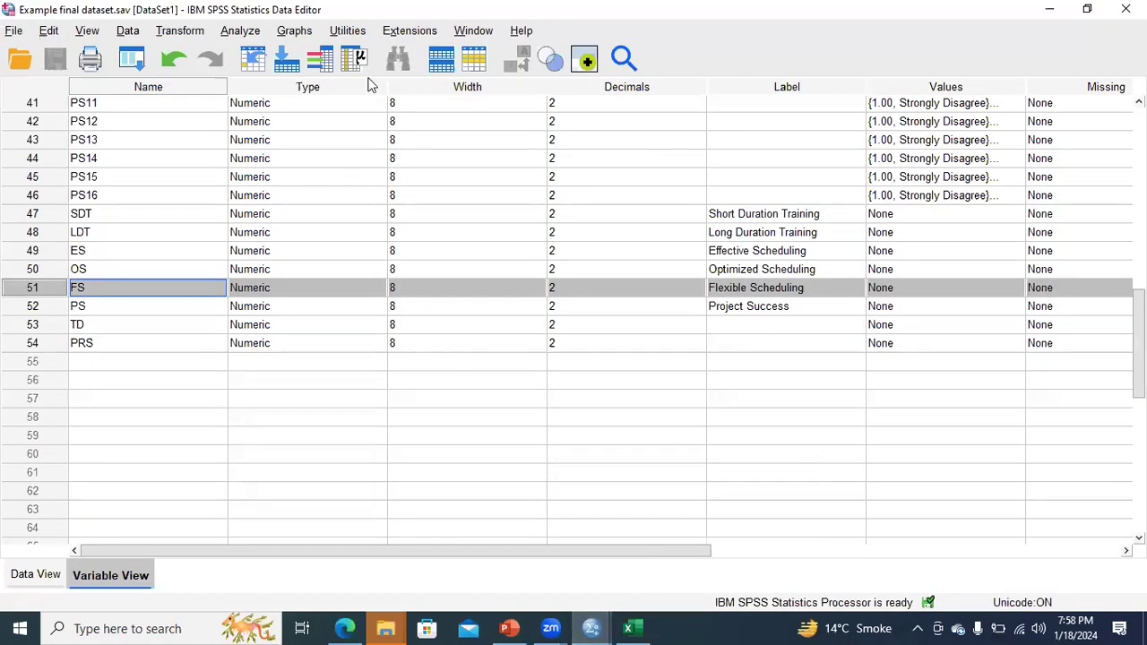
Step: Open the PROCESS v4.2 dialog from the Analyze menu and select Short Duration Training as X
{"action": "key", "text": "alt+a"}
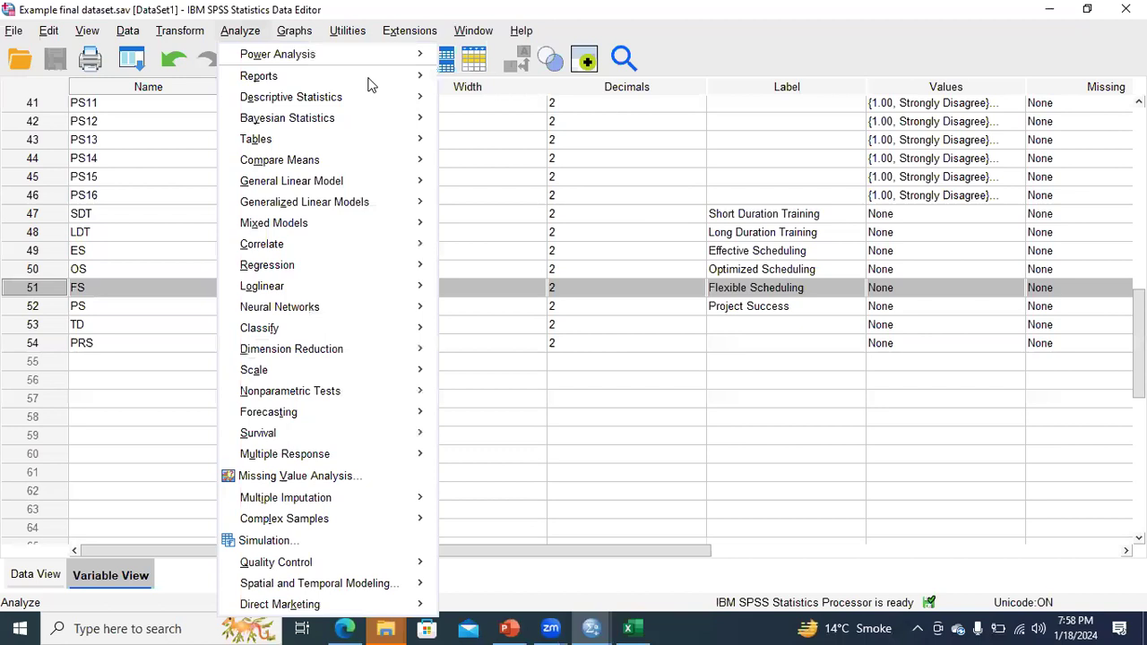
{"action": "mouse_move", "coordinate": [367, 264]}
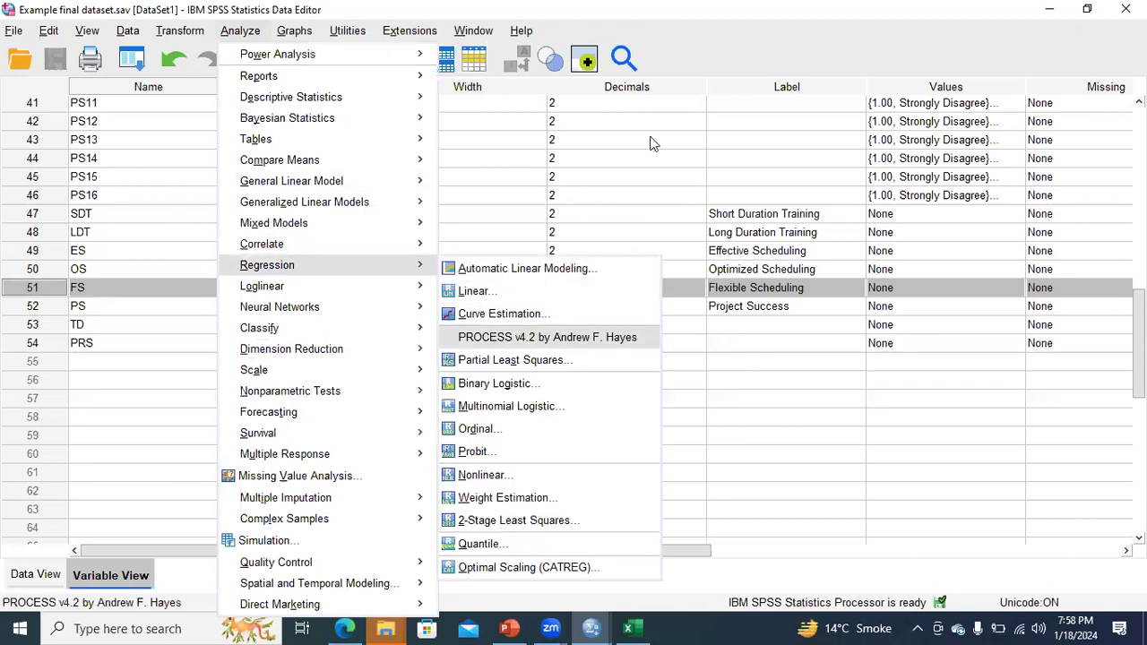
{"action": "key", "text": "Return"}
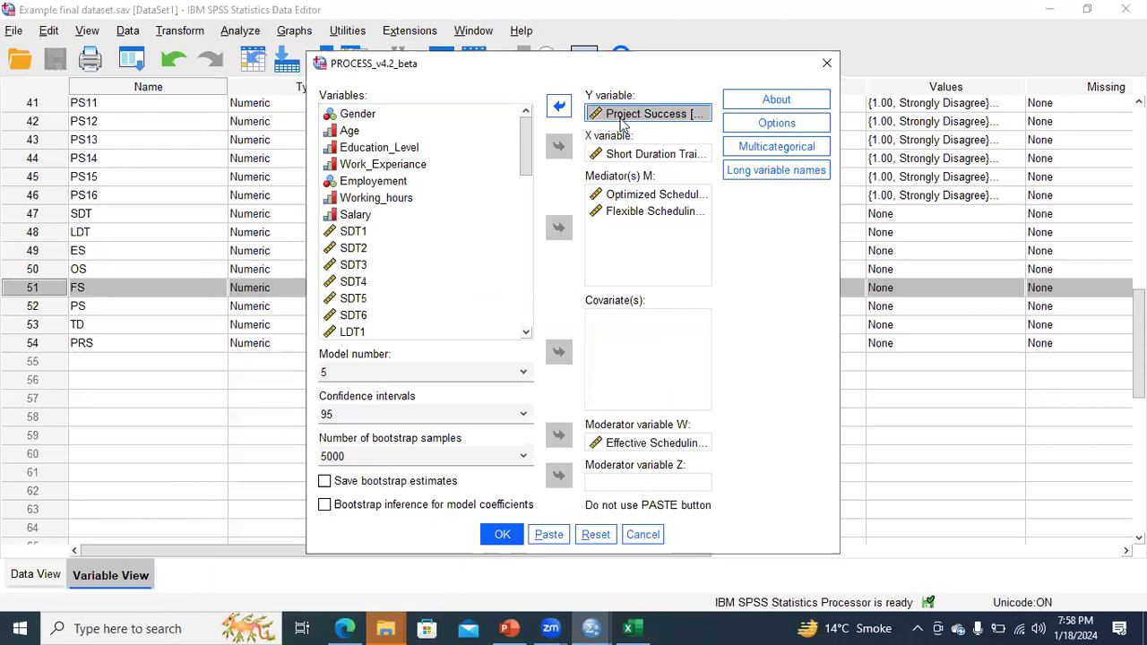
{"action": "left_click", "coordinate": [626, 158]}
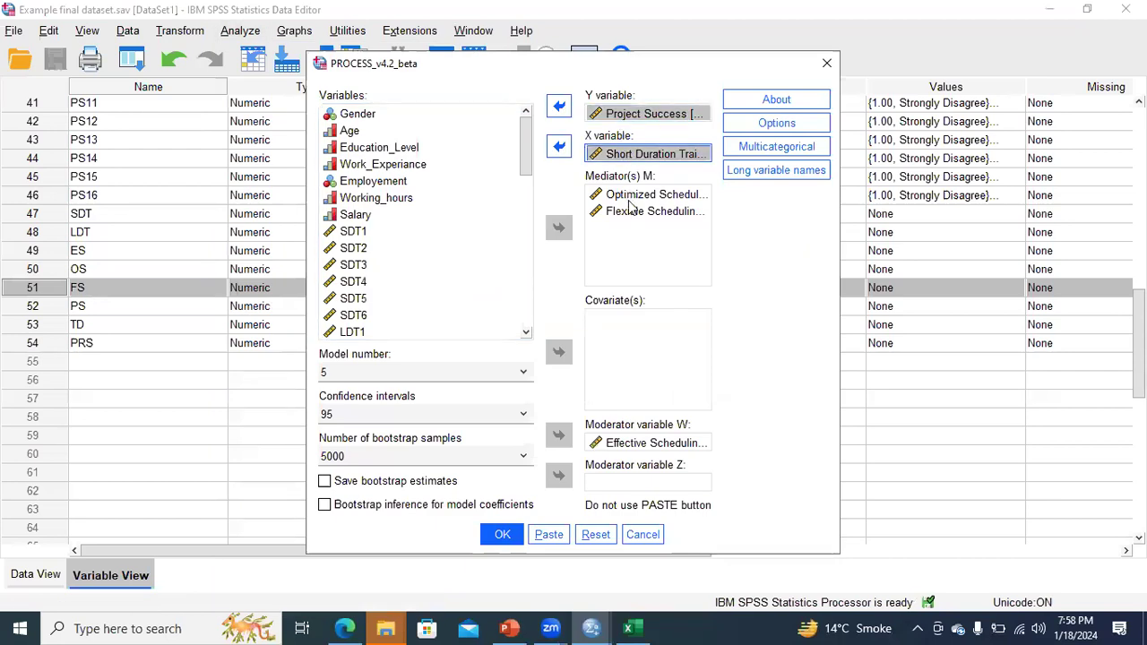
Step: Check slide 77's Model 6 variables, then return to the SPSS PROCESS dialog
{"action": "left_click", "coordinate": [520, 627]}
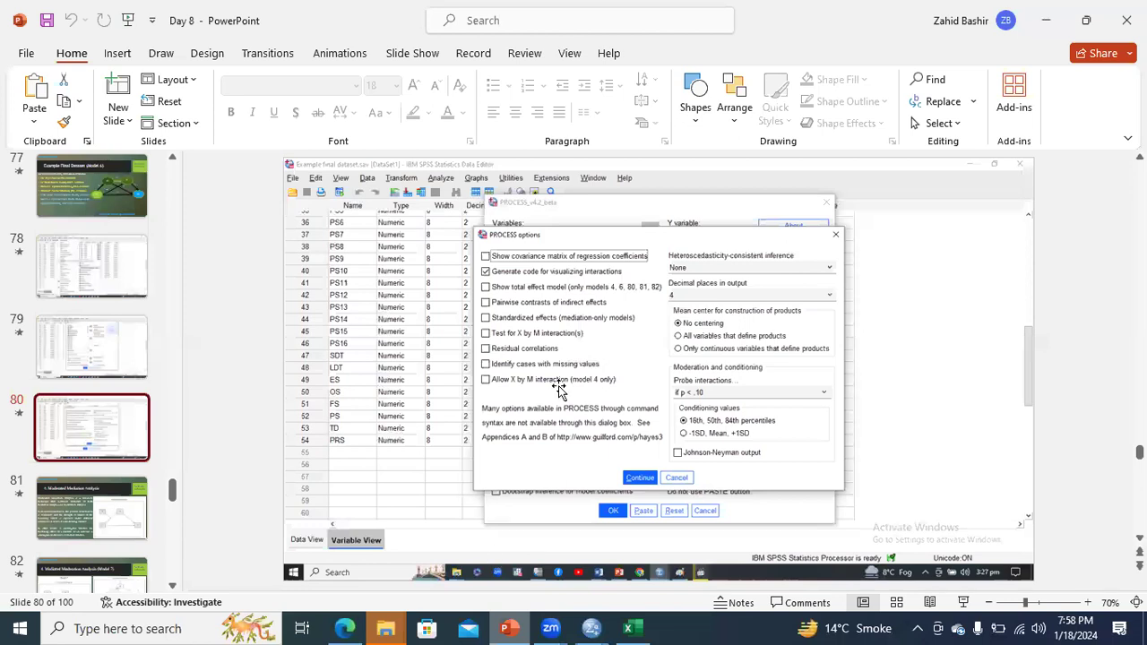
{"action": "left_click", "coordinate": [93, 198]}
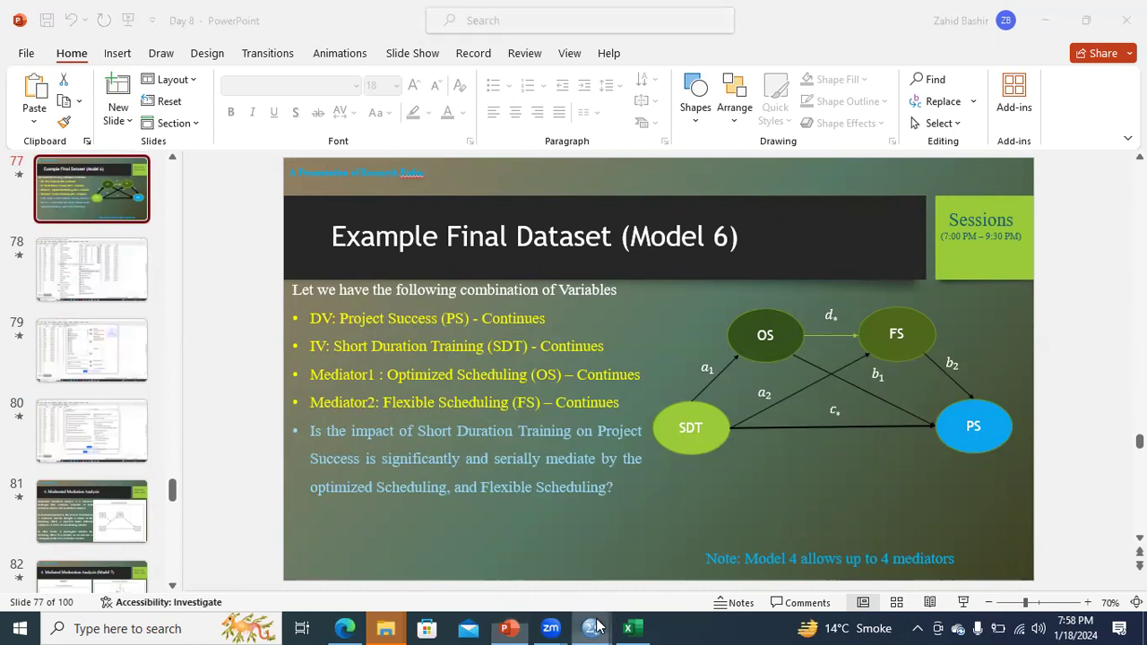
{"action": "mouse_move", "coordinate": [591, 629]}
{"action": "left_click", "coordinate": [671, 568]}
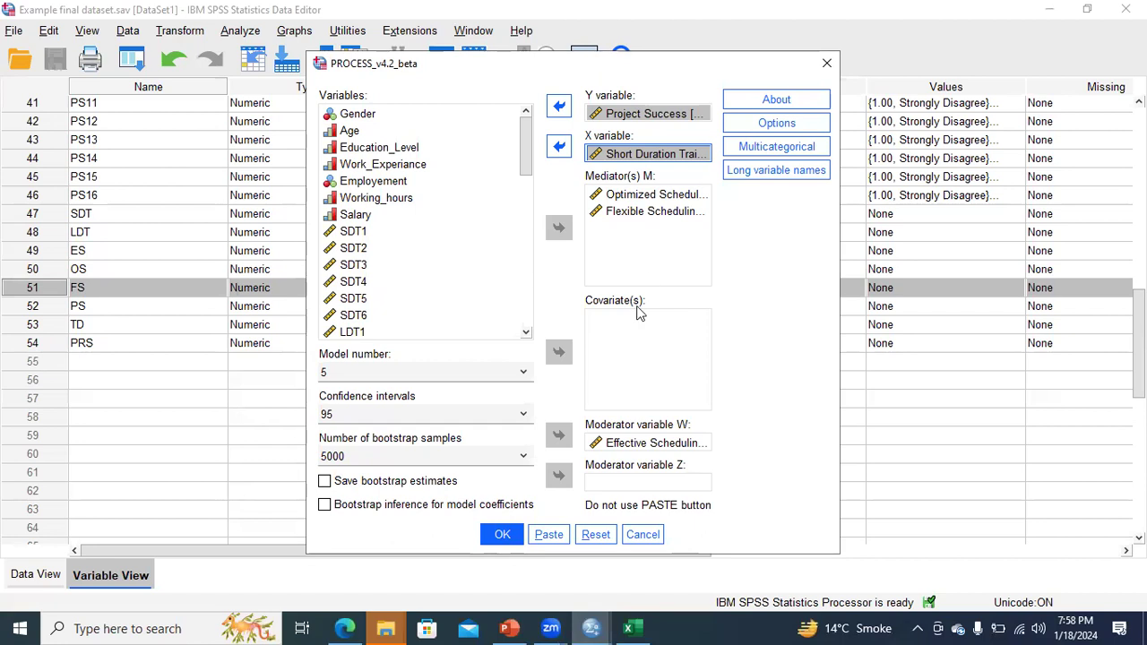
Step: Remove Effective Scheduling as moderator W and set the PROCESS model number to 6
{"action": "left_click", "coordinate": [593, 442]}
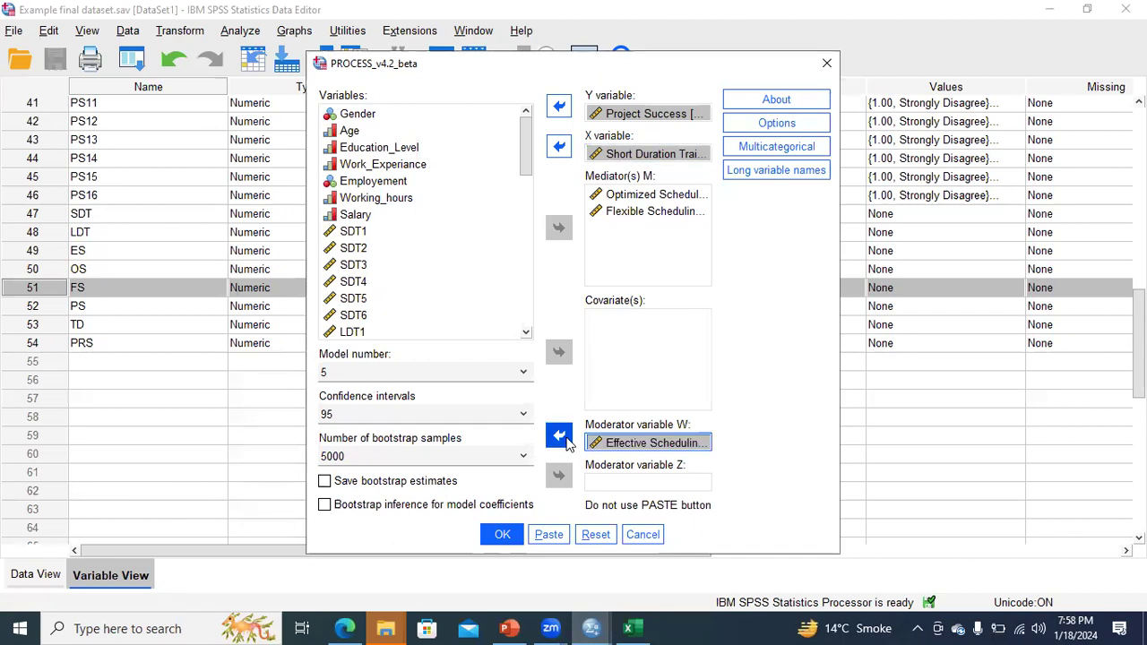
{"action": "left_click", "coordinate": [558, 436]}
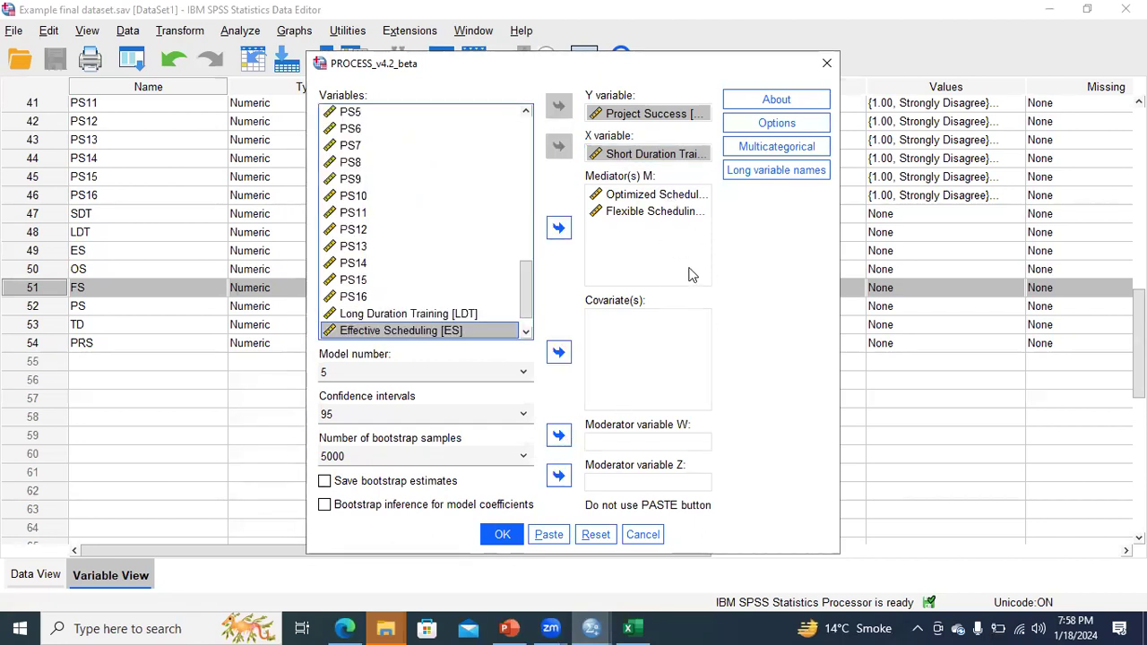
{"action": "left_click", "coordinate": [489, 375]}
{"action": "left_click", "coordinate": [465, 405]}
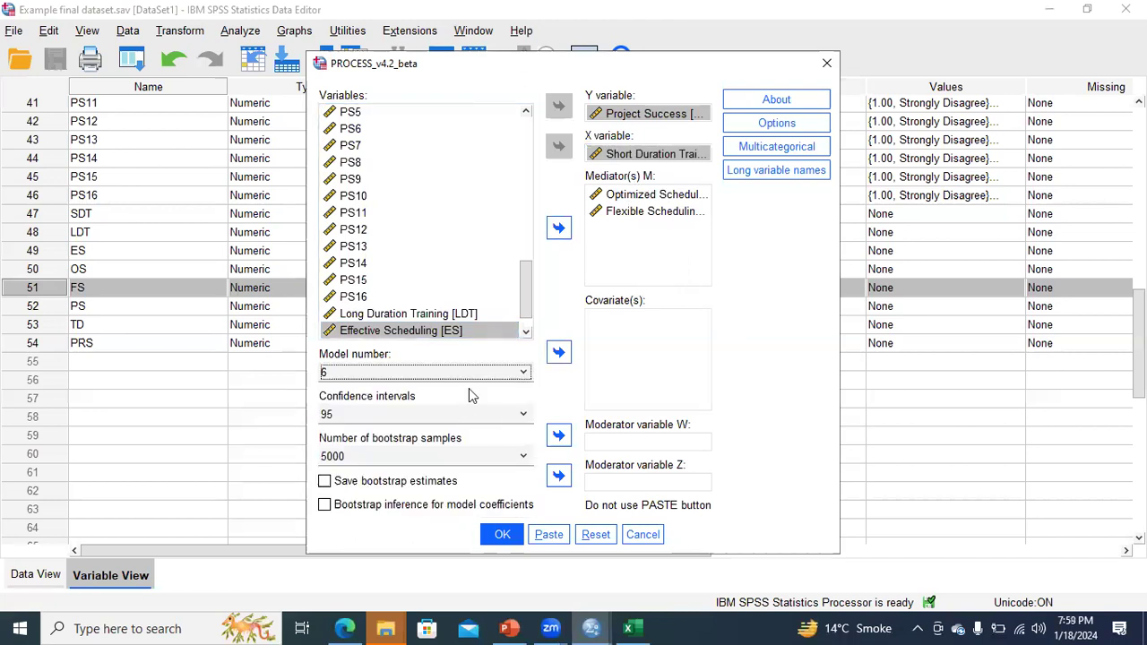
{"action": "left_click", "coordinate": [506, 628]}
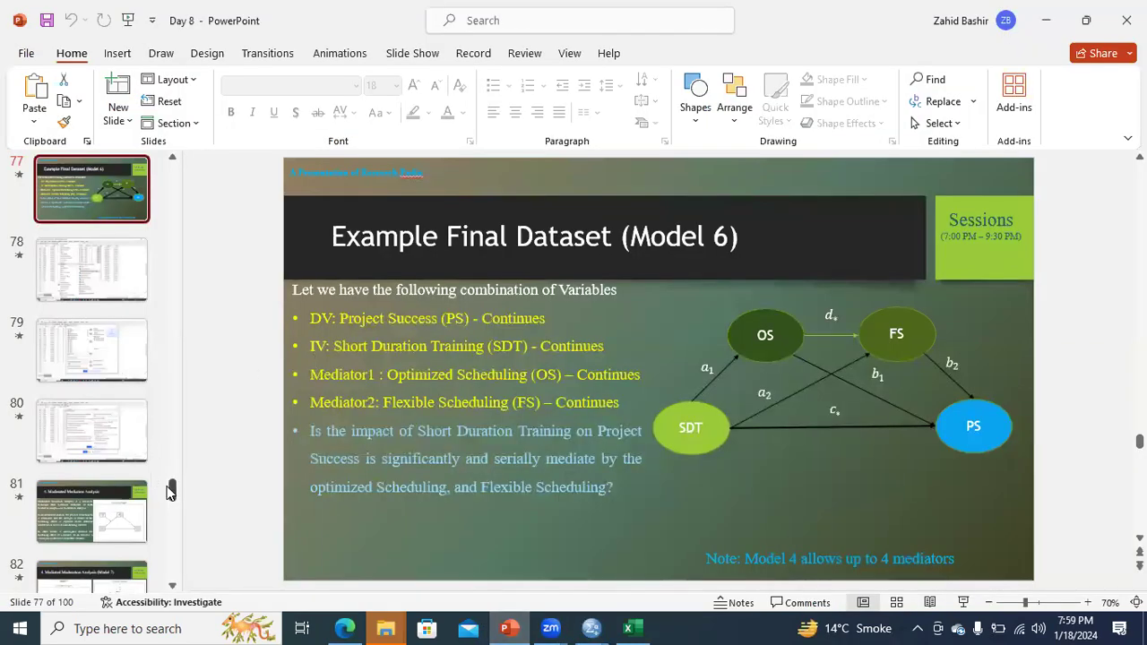
Step: Review slides 79 and 80 of the PROCESS setup, then return to the Model 6 PROCESS dialog
{"action": "scroll", "coordinate": [173, 488], "scroll_direction": "up", "scroll_amount": 2}
{"action": "left_click", "coordinate": [126, 498]}
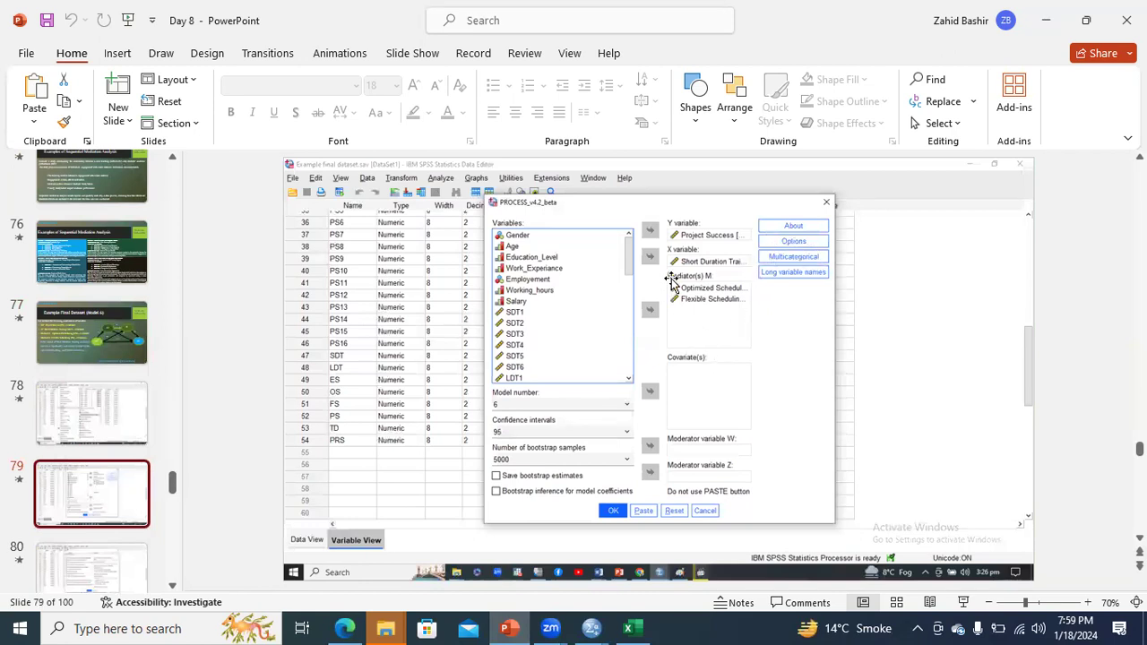
{"action": "left_click", "coordinate": [118, 559]}
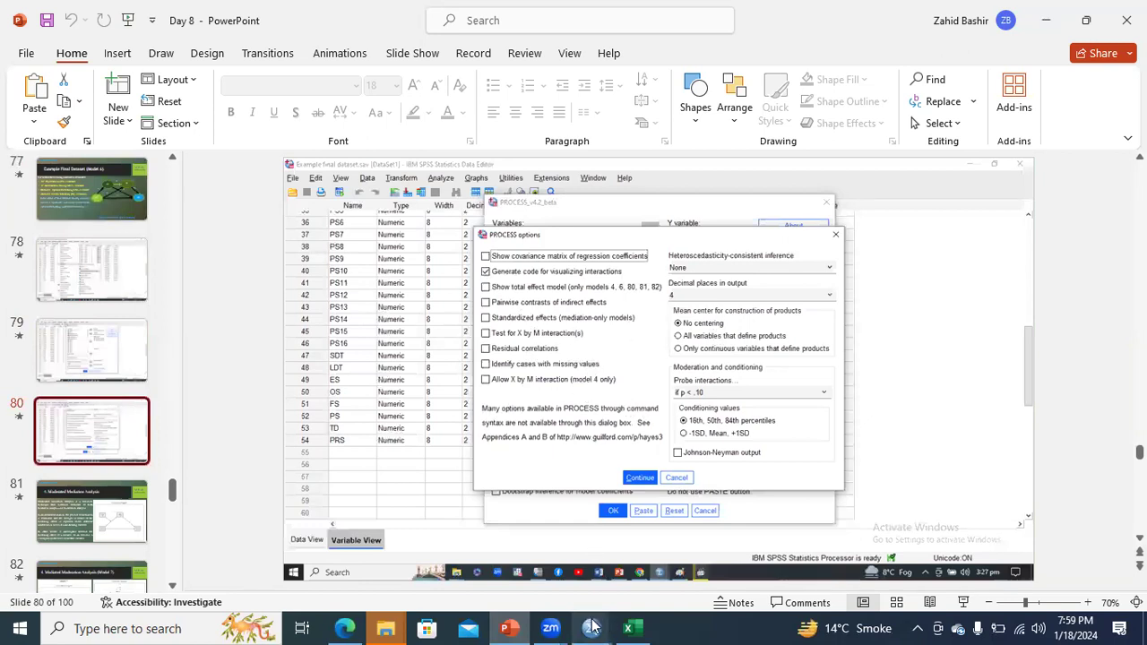
{"action": "mouse_move", "coordinate": [597, 628]}
{"action": "left_click", "coordinate": [651, 562]}
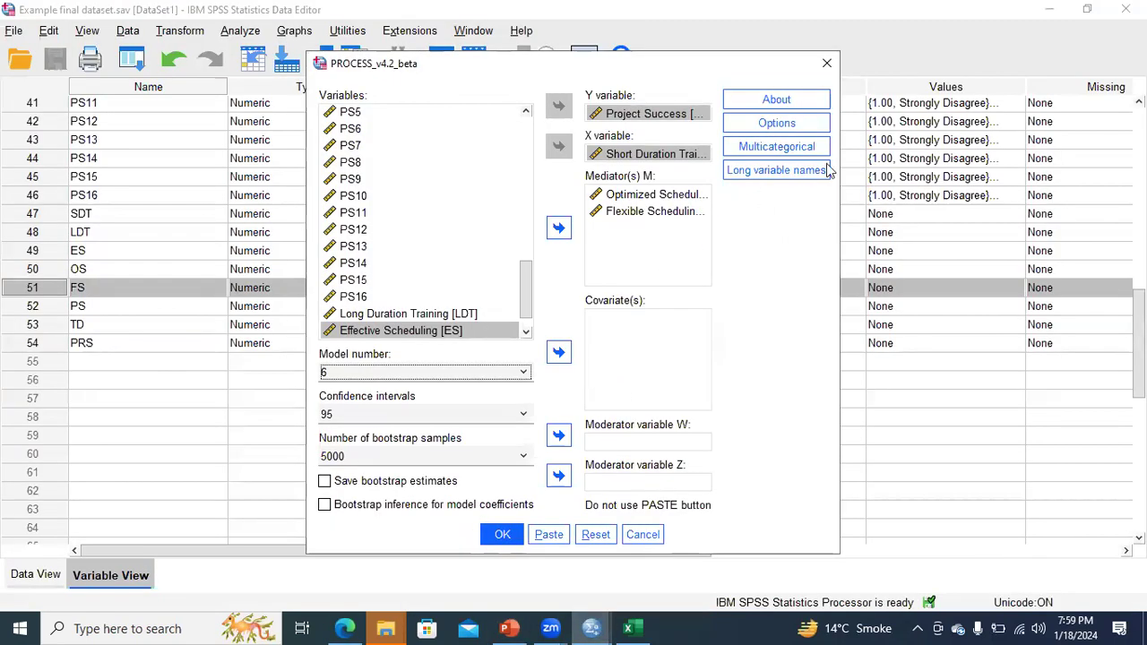
Step: Set PROCESS options to no mean centering, 16th/50th/84th percentile conditioning, and Johnson-Neyman off
{"action": "left_click", "coordinate": [811, 130]}
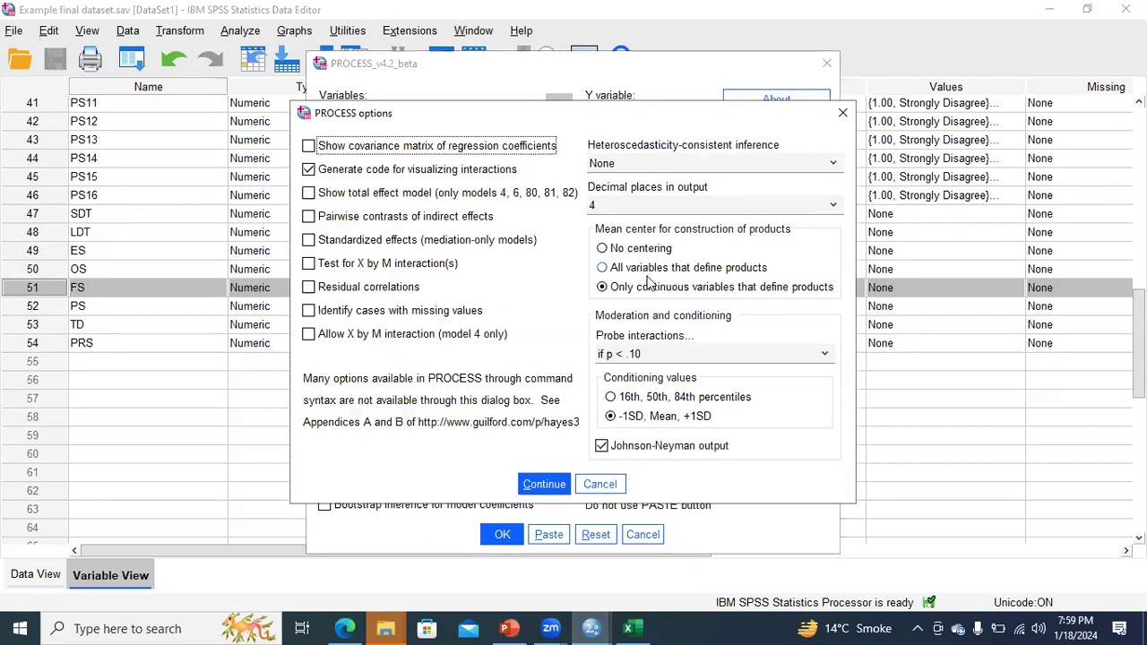
{"action": "left_click", "coordinate": [602, 250]}
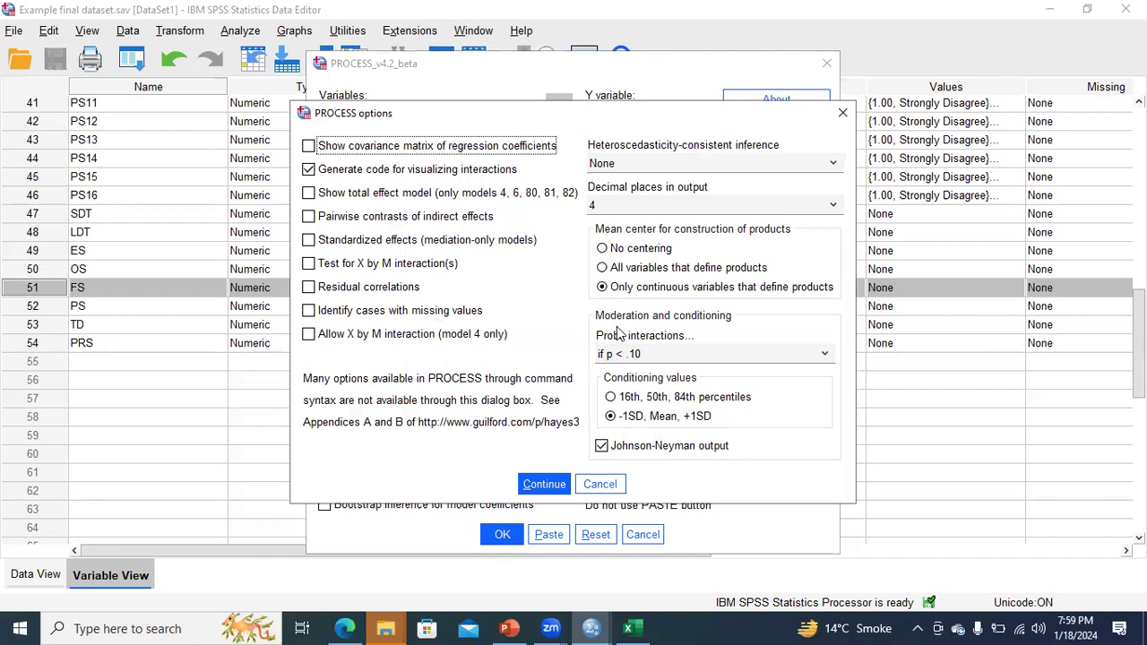
{"action": "double_click", "coordinate": [602, 448]}
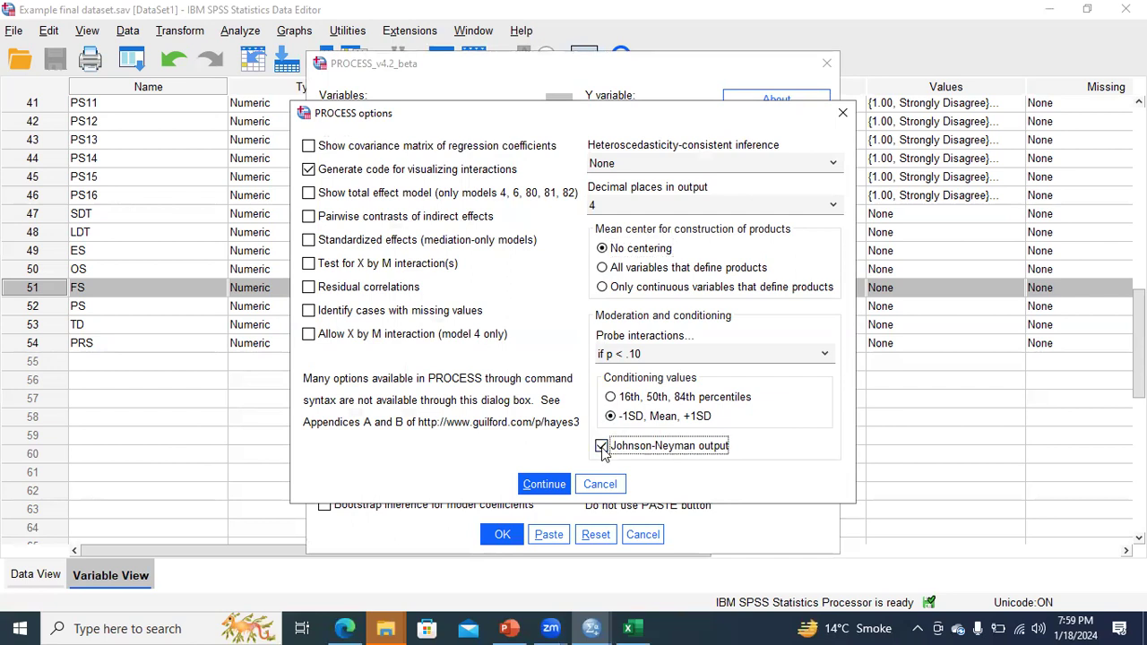
{"action": "left_click", "coordinate": [611, 397]}
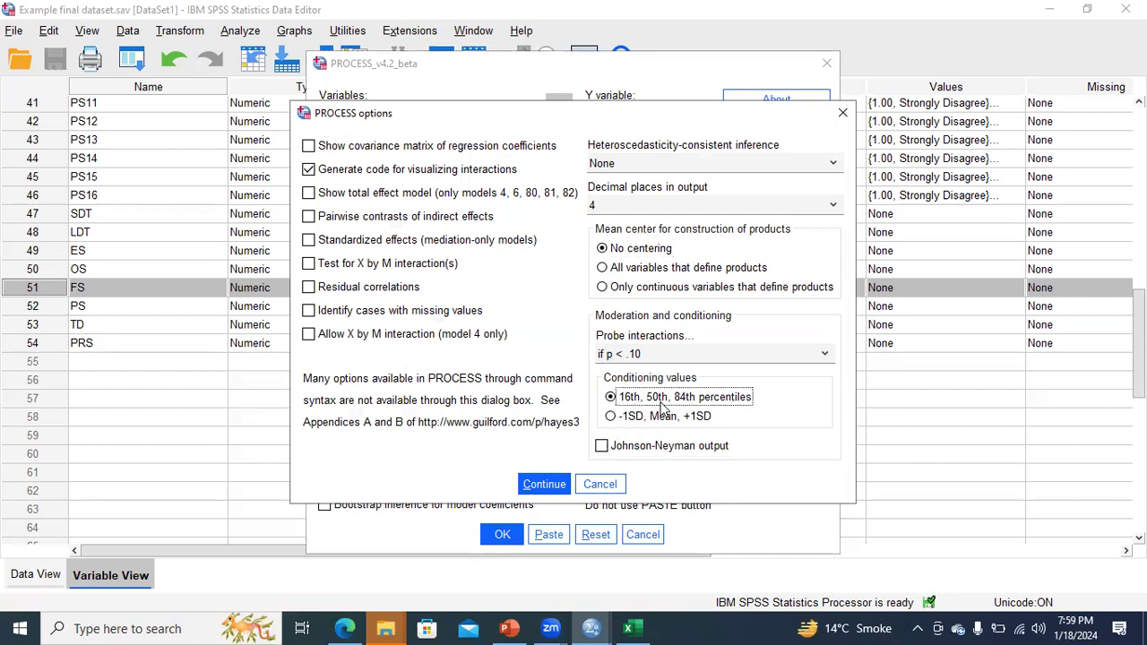
{"action": "left_click", "coordinate": [542, 485]}
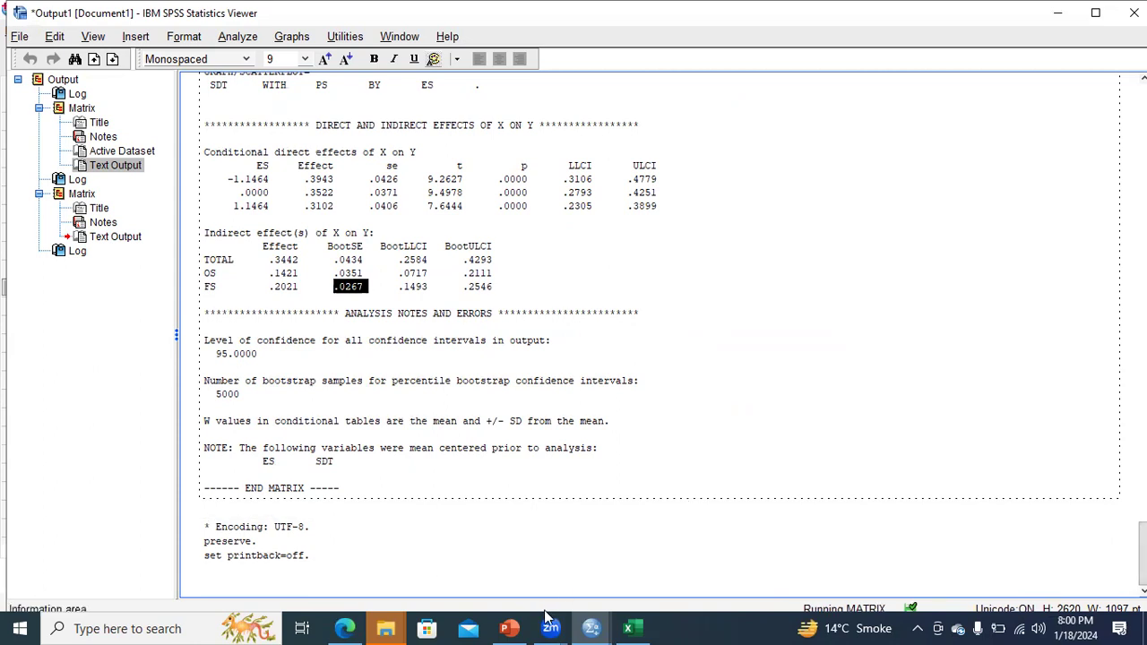
Step: Glance at slide 77, then return to the Output1 Viewer showing the new Model 6 run header
{"action": "left_click", "coordinate": [483, 491]}
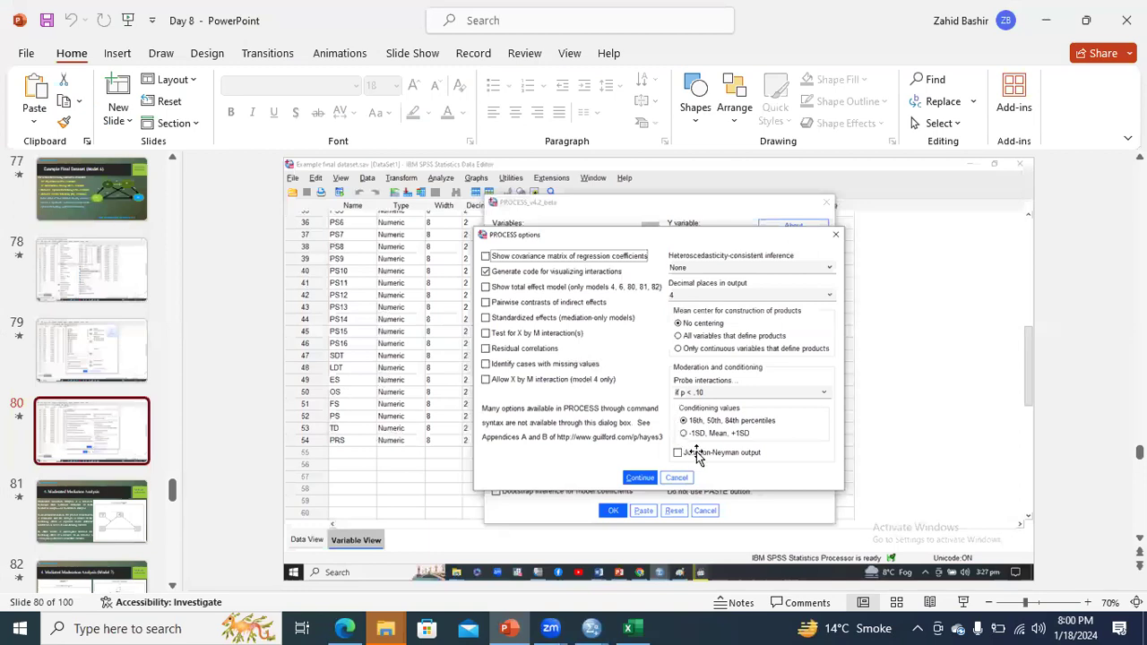
{"action": "scroll", "coordinate": [739, 353], "scroll_direction": "up", "scroll_amount": 3}
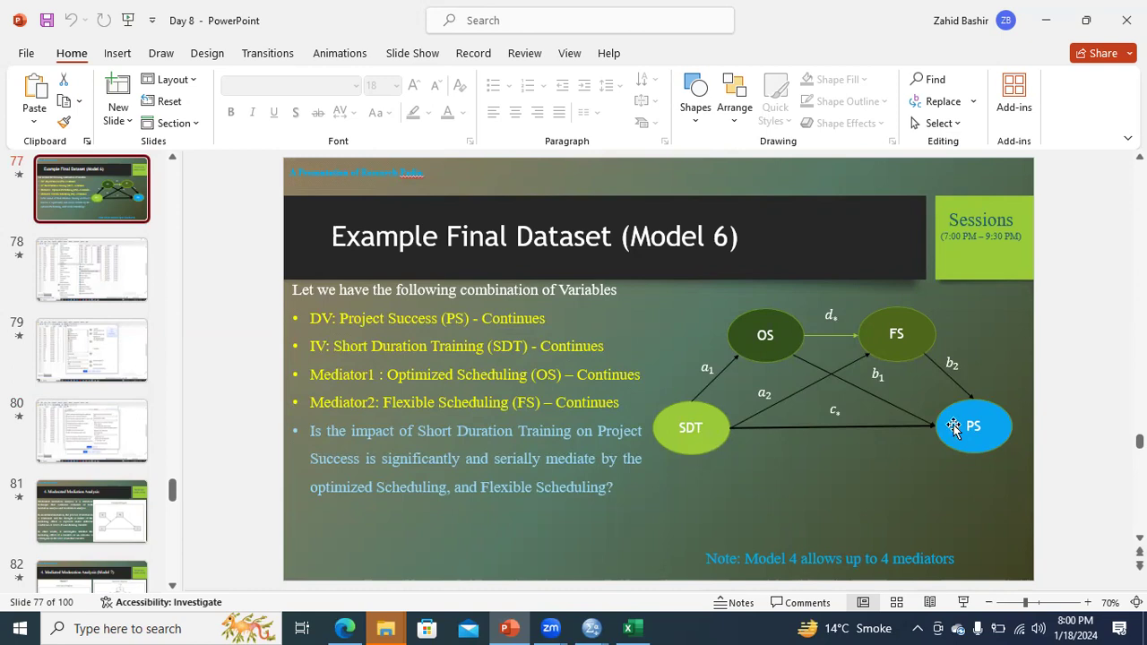
{"action": "left_click", "coordinate": [589, 627]}
{"action": "left_click", "coordinate": [618, 580]}
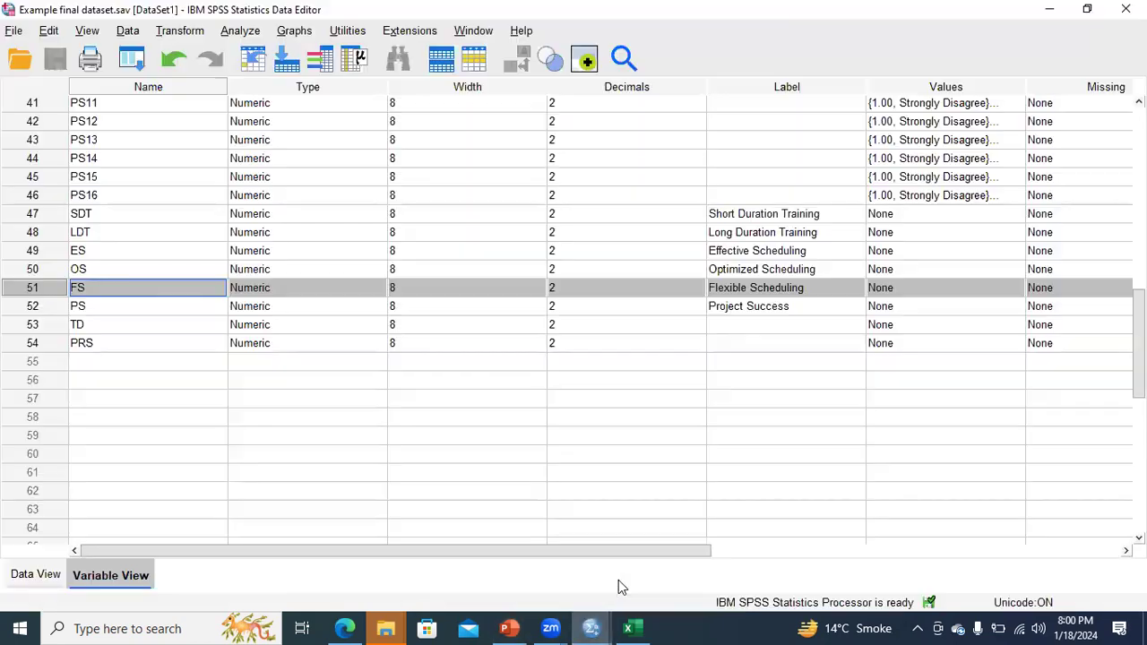
{"action": "left_click", "coordinate": [590, 627]}
{"action": "left_click", "coordinate": [536, 574]}
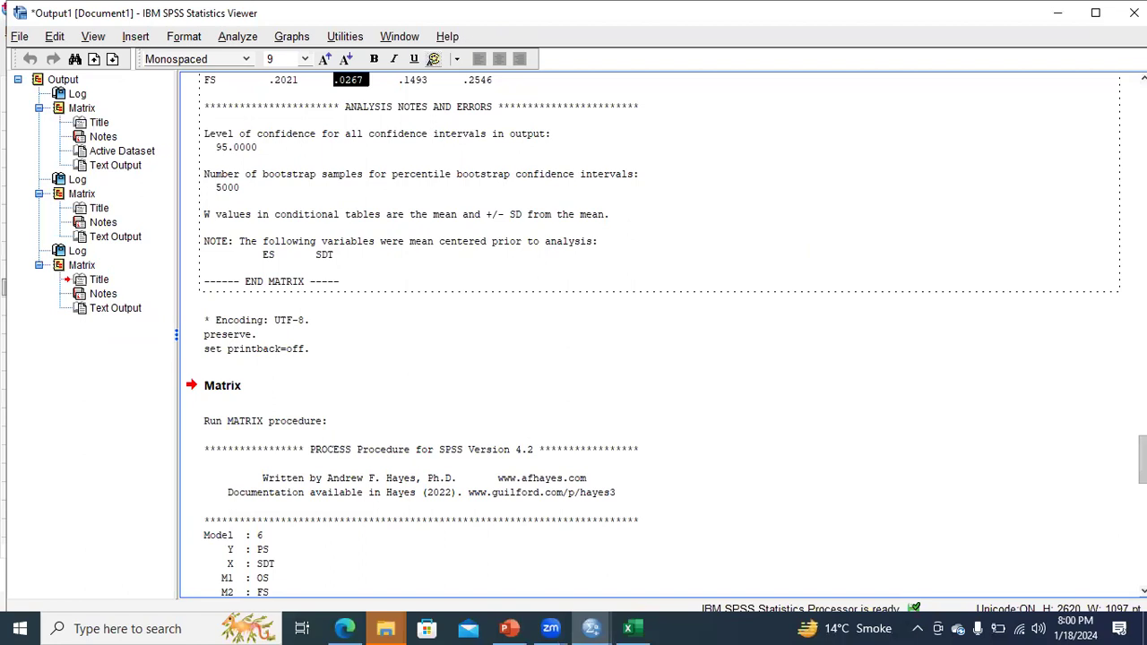
Step: Scroll the Model 6 output to the FS regression (SDT .6379, OS .1687), comparing with the diagram slide
{"action": "scroll", "coordinate": [650, 336], "scroll_direction": "down", "scroll_amount": 2}
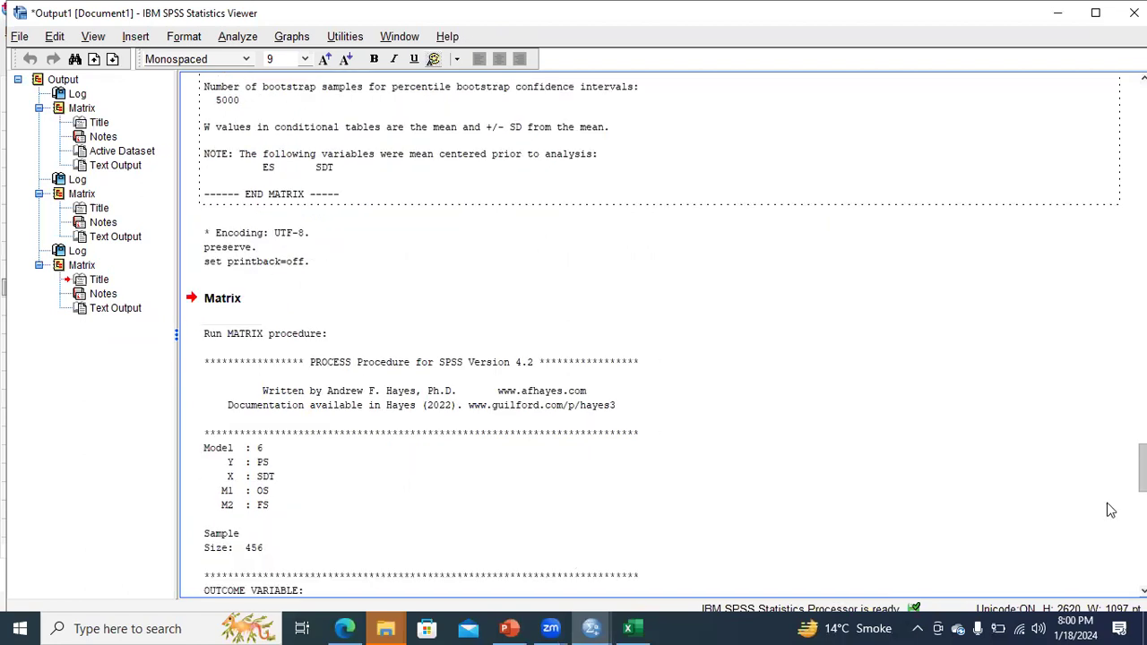
{"action": "scroll", "coordinate": [156, 372], "scroll_direction": "down", "scroll_amount": 4}
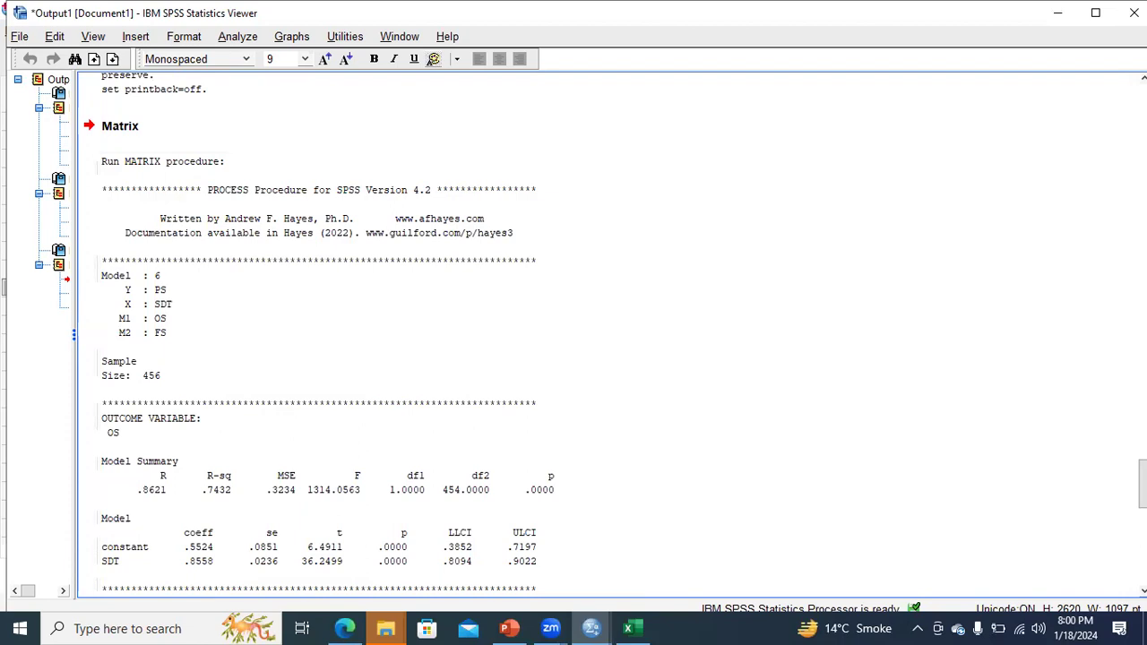
{"action": "scroll", "coordinate": [397, 289], "scroll_direction": "down", "scroll_amount": 1}
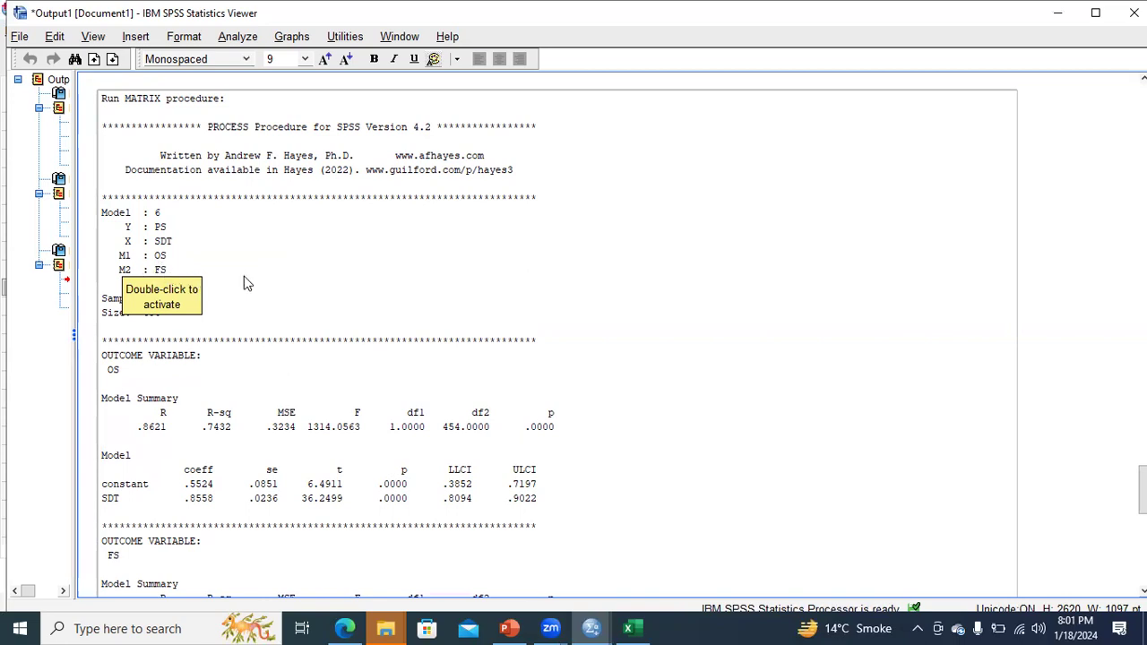
{"action": "left_click", "coordinate": [153, 306]}
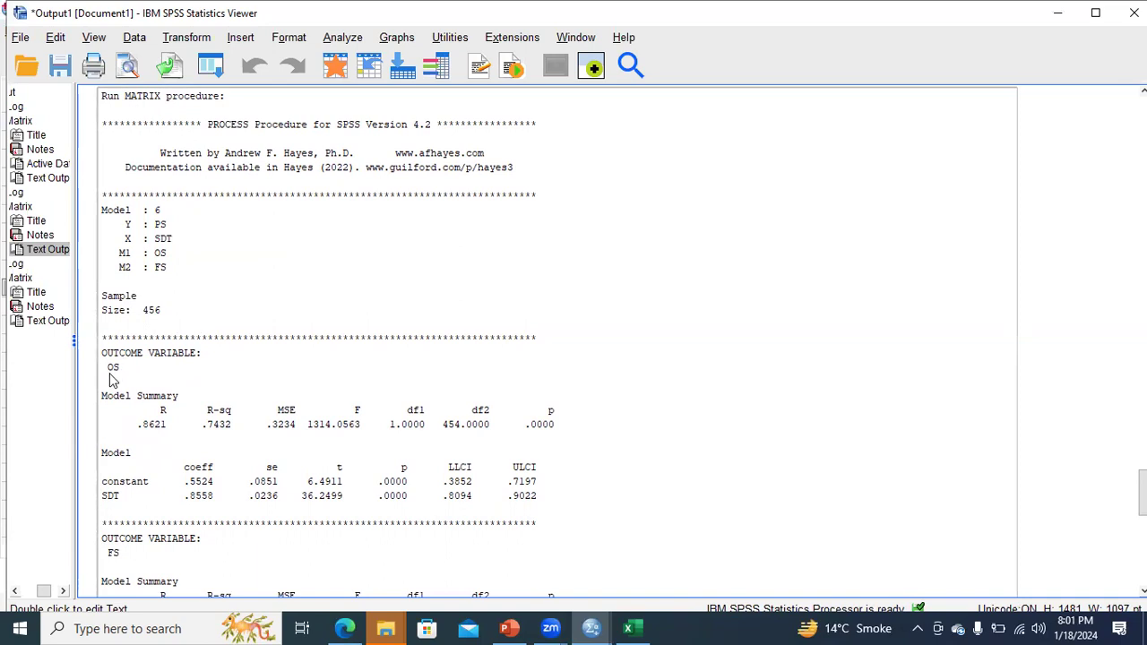
{"action": "left_click", "coordinate": [508, 628]}
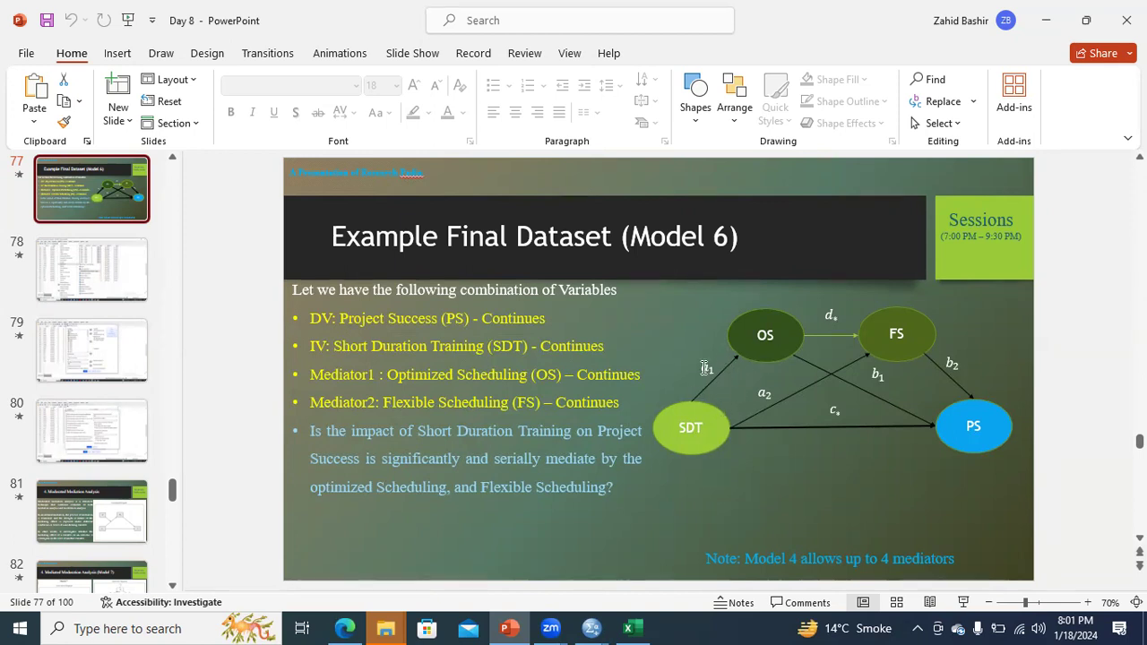
{"action": "mouse_move", "coordinate": [591, 628]}
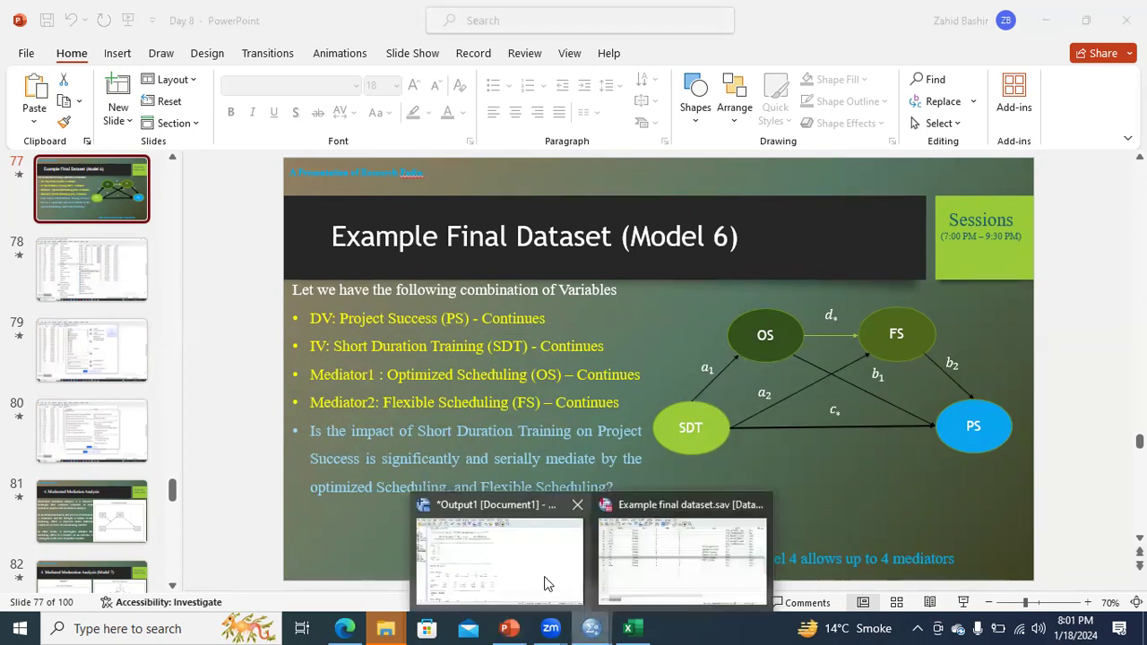
{"action": "left_click", "coordinate": [549, 583]}
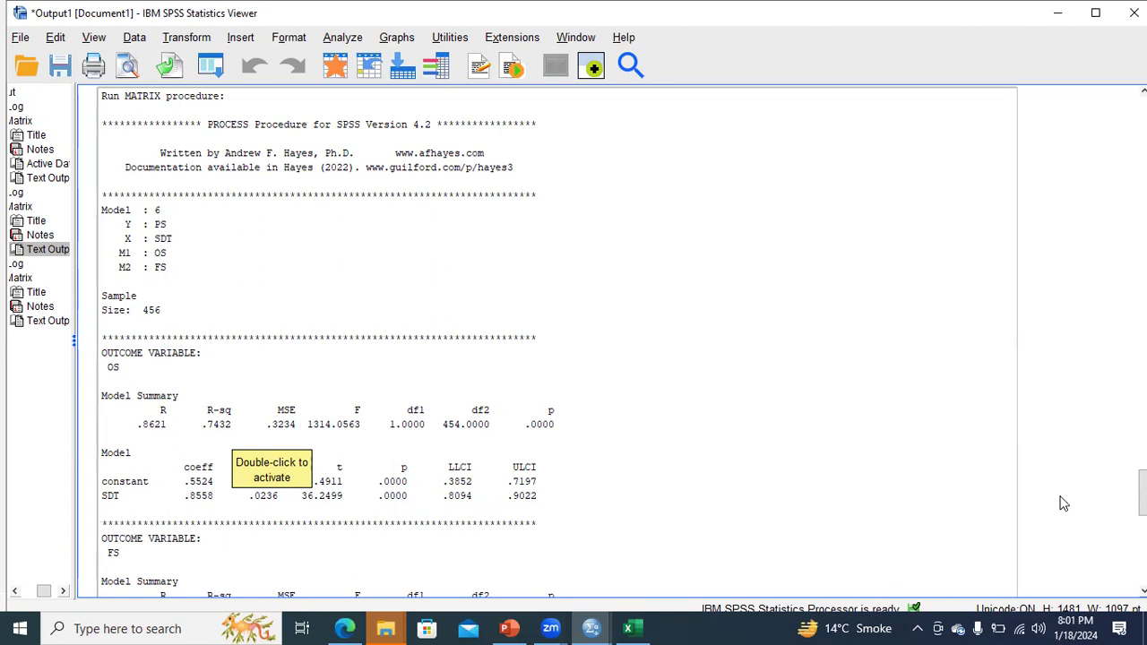
{"action": "scroll", "coordinate": [431, 260], "scroll_direction": "down", "scroll_amount": 5}
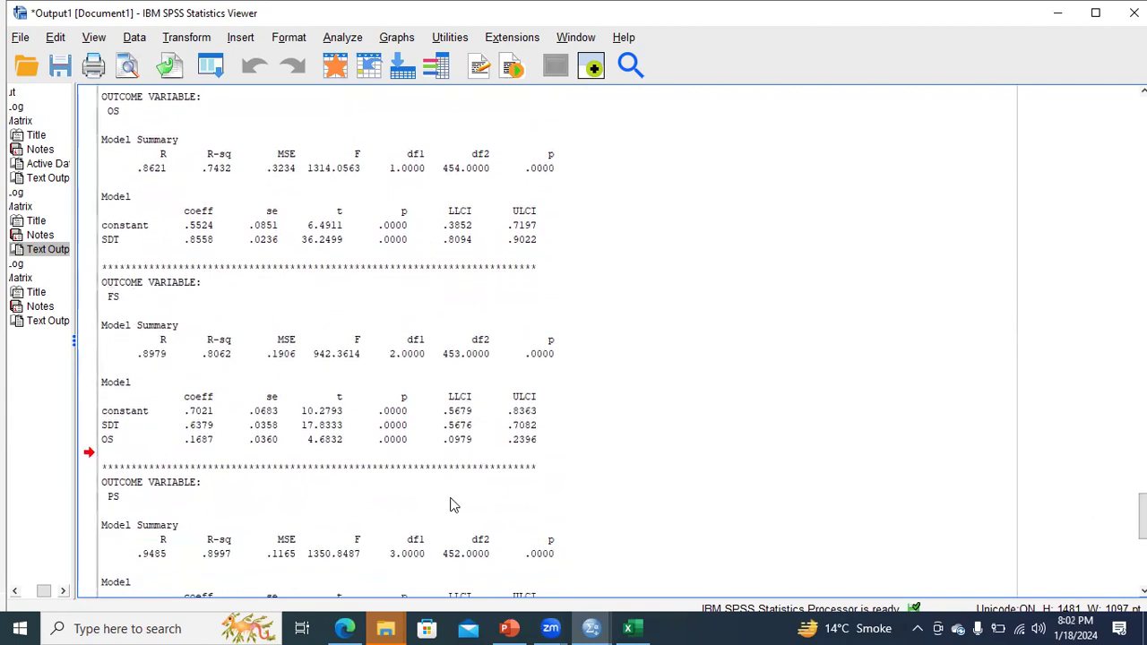
Step: Compare the diagram slide with the output and scroll to the PS model coefficients (SDT .4158, OS .2232, FS .3495)
{"action": "left_click", "coordinate": [525, 628]}
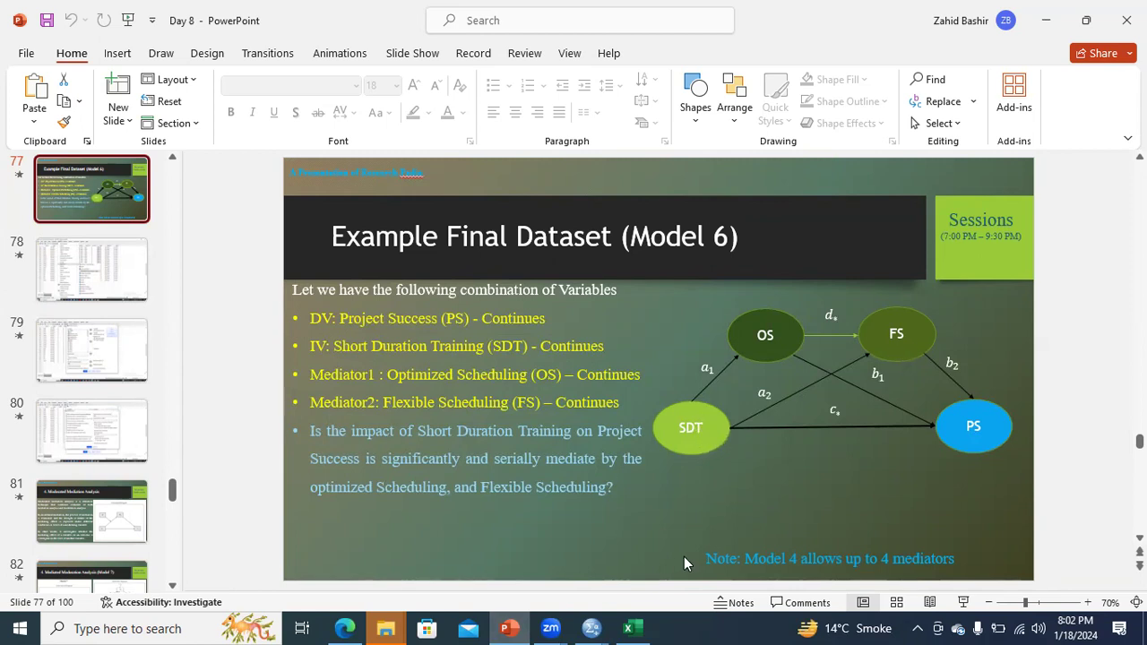
{"action": "left_click", "coordinate": [592, 628]}
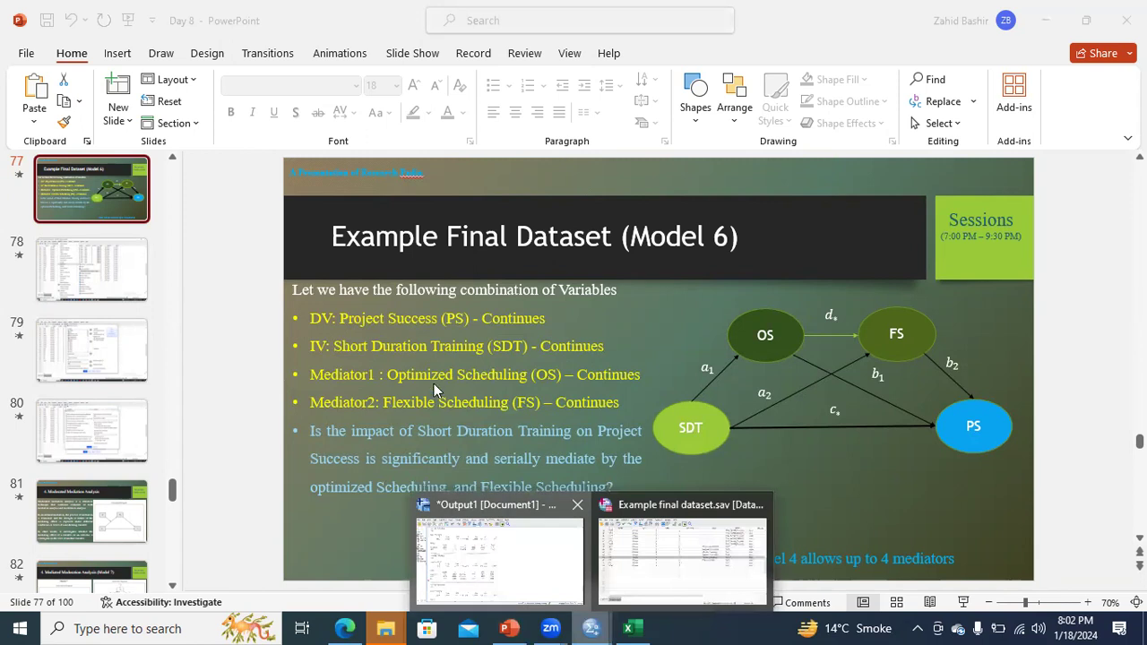
{"action": "left_click", "coordinate": [499, 551]}
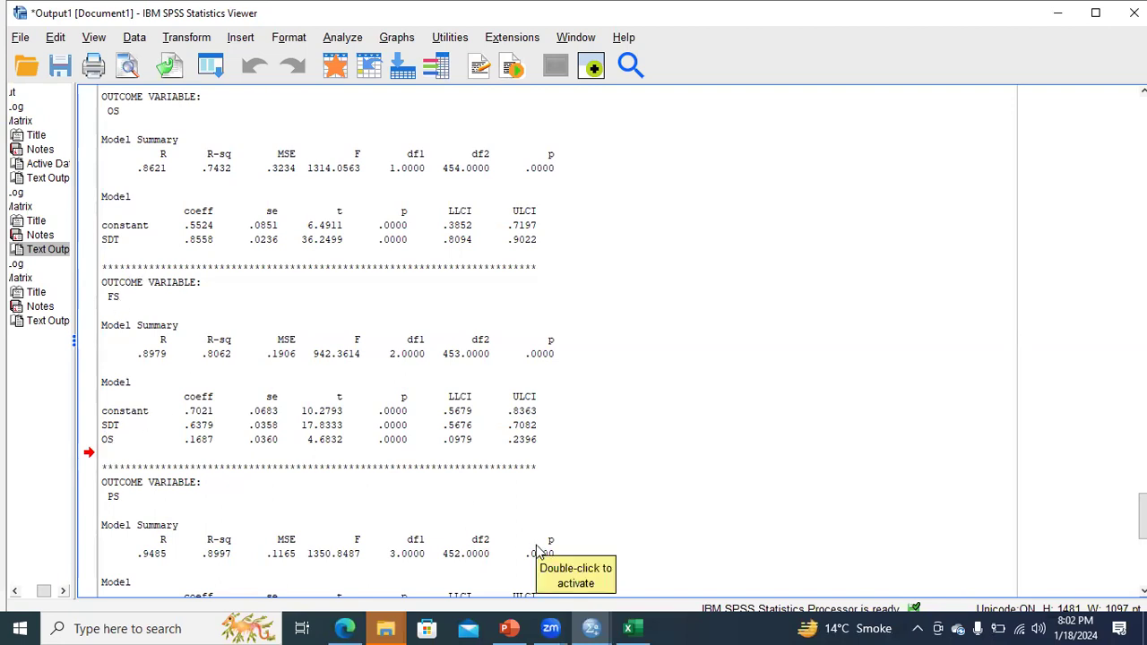
{"action": "left_click", "coordinate": [509, 628]}
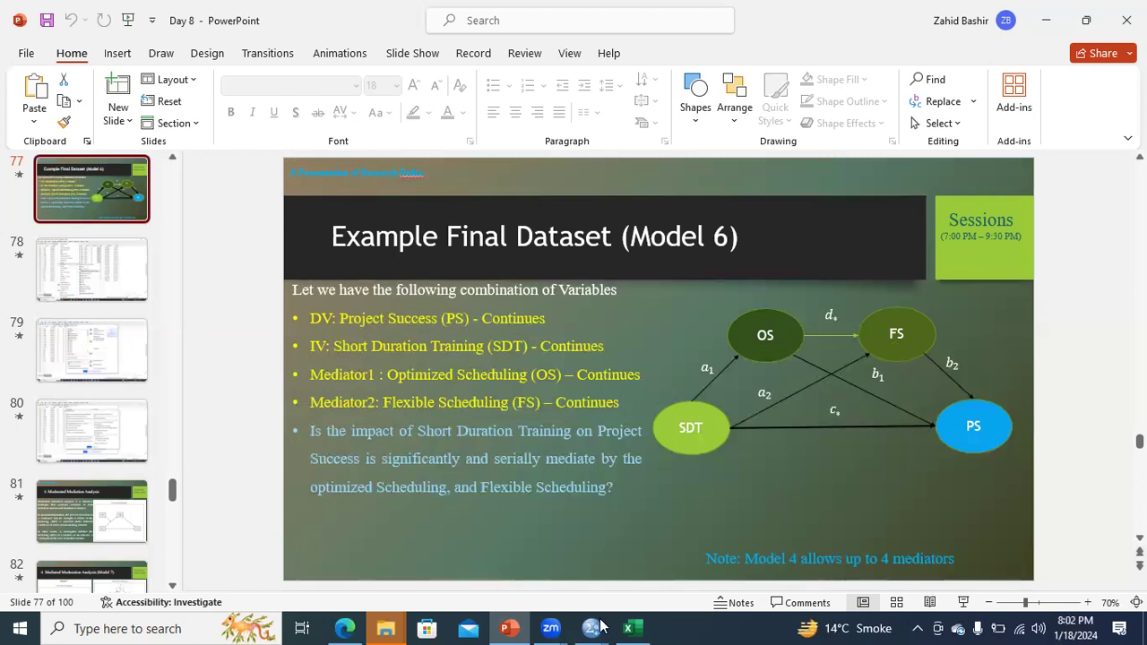
{"action": "mouse_move", "coordinate": [591, 627]}
{"action": "left_click", "coordinate": [541, 592]}
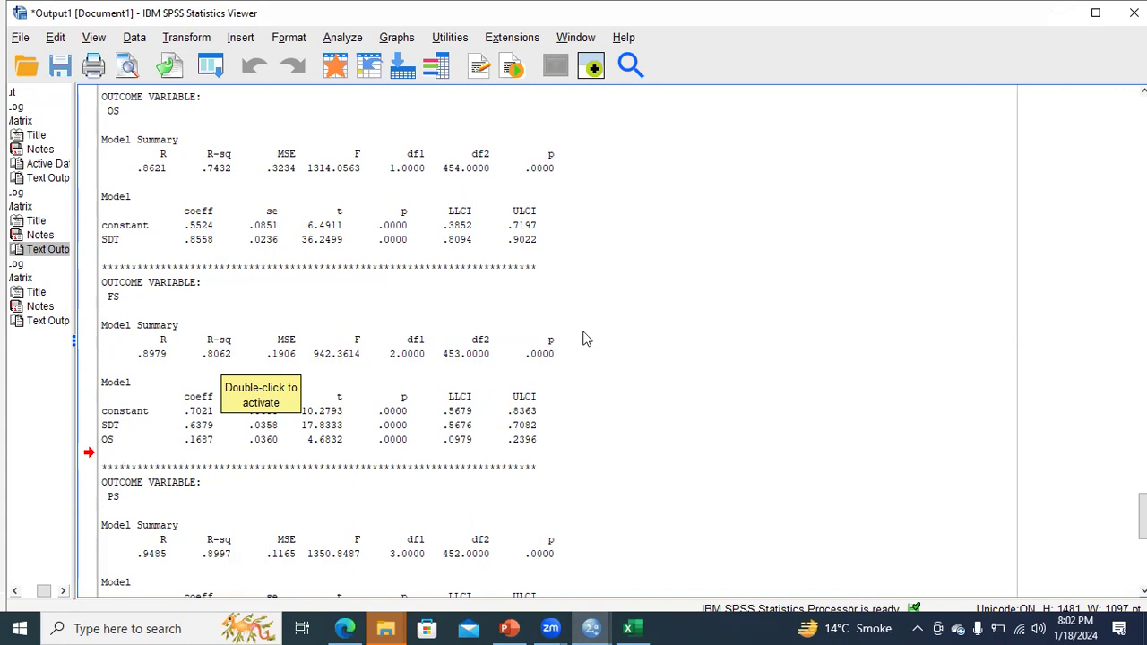
{"action": "scroll", "coordinate": [1076, 507], "scroll_direction": "down", "scroll_amount": 5}
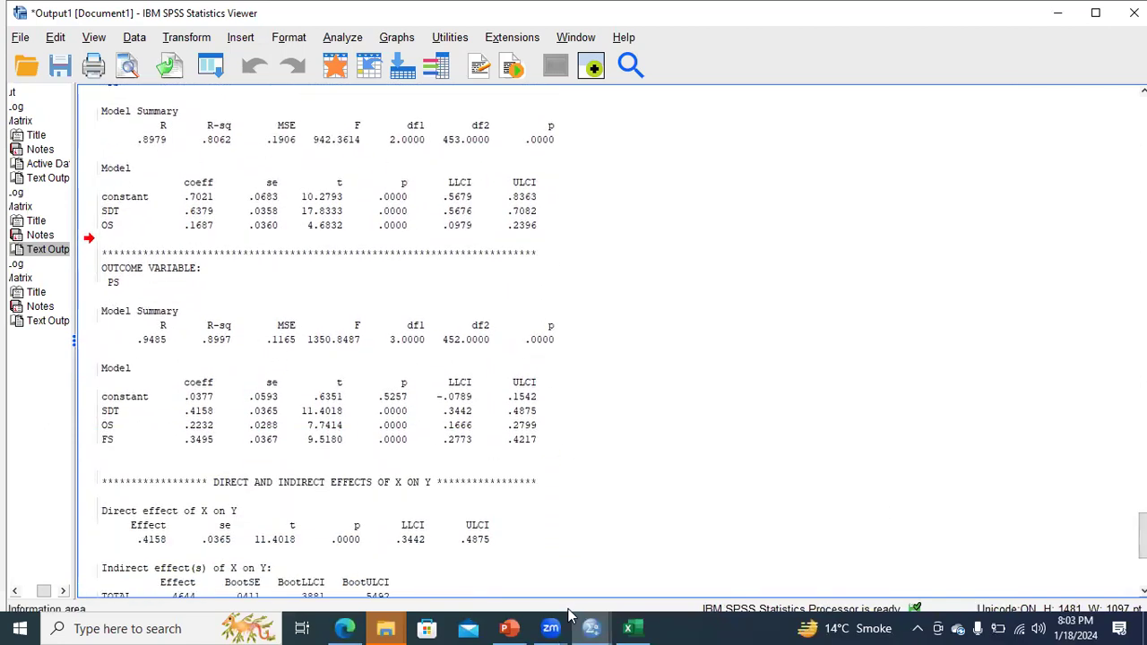
Step: Check the diagram slide, then jump to the start of the last Text Output in Output1
{"action": "left_click", "coordinate": [509, 628]}
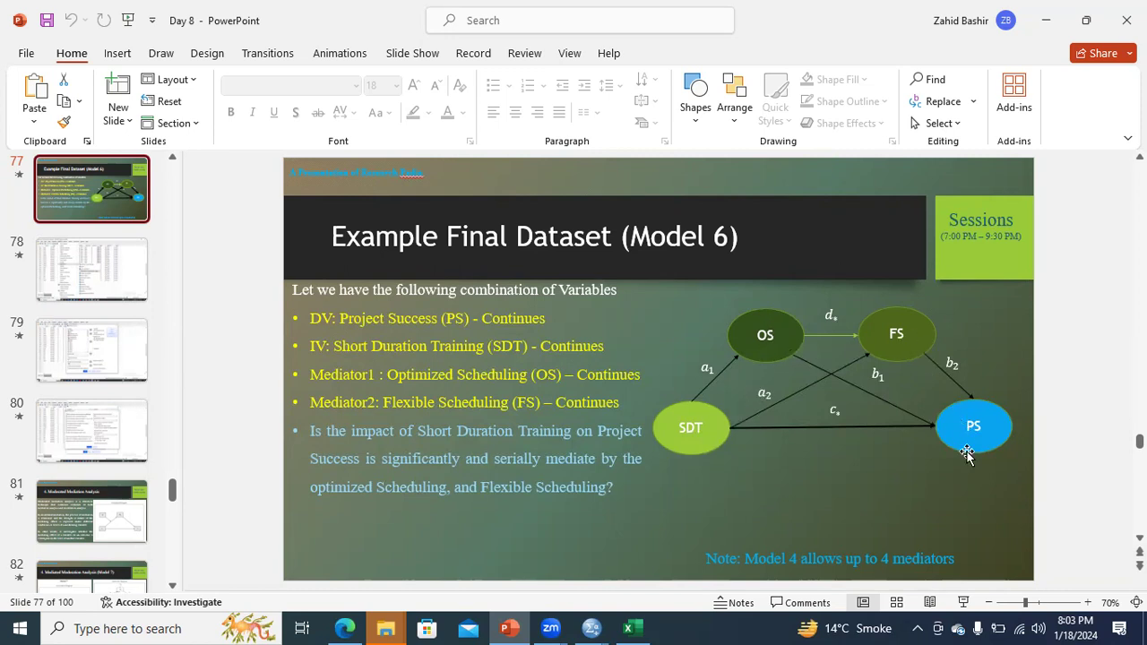
{"action": "mouse_move", "coordinate": [600, 627]}
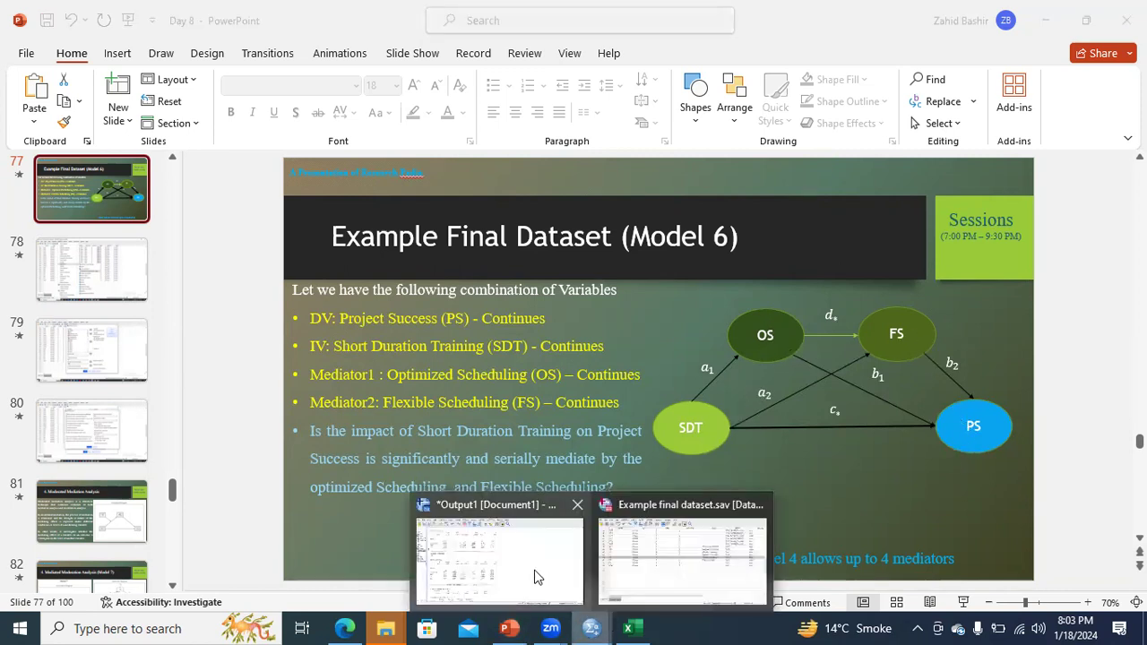
{"action": "left_click", "coordinate": [532, 582]}
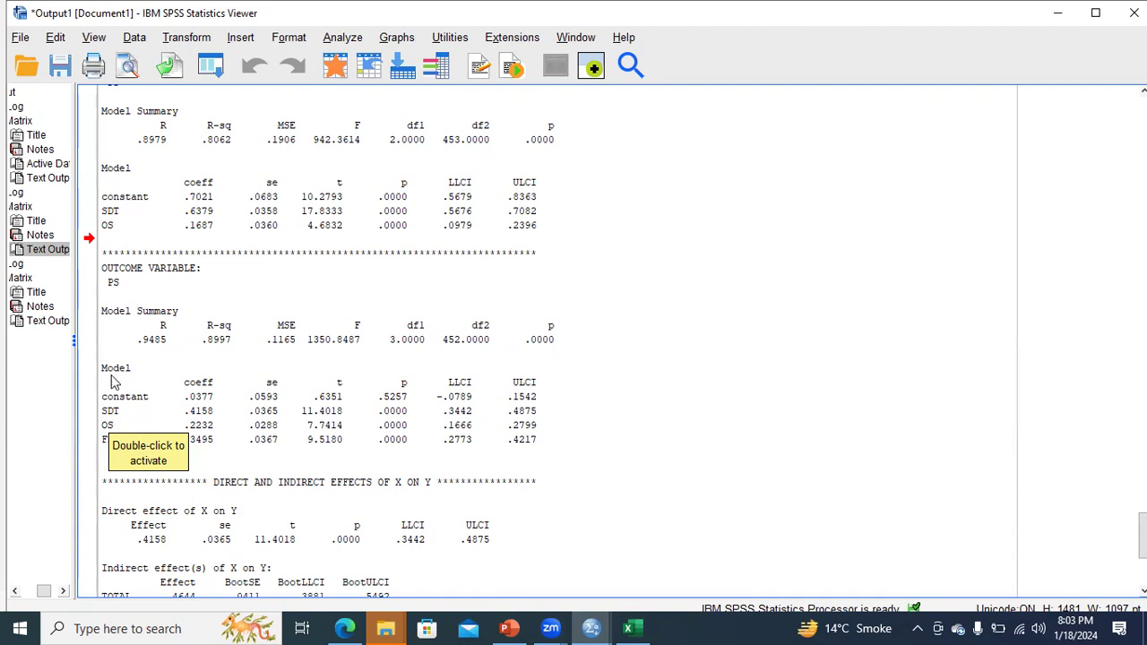
{"action": "left_click", "coordinate": [221, 458]}
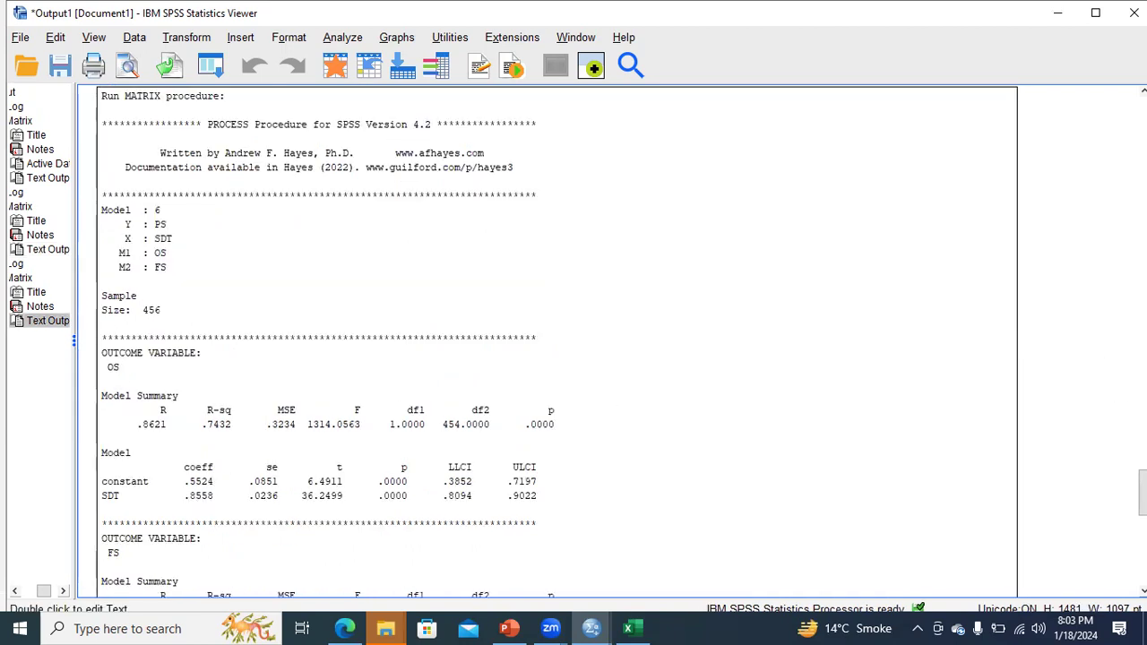
Step: Scroll the output down to the Indirect effects of SDT on PS table: Ind1 .1910, Ind2 .2229, Ind3 .0505
{"action": "scroll", "coordinate": [592, 404], "scroll_direction": "down", "scroll_amount": 8}
{"action": "scroll", "coordinate": [592, 358], "scroll_direction": "down", "scroll_amount": 1}
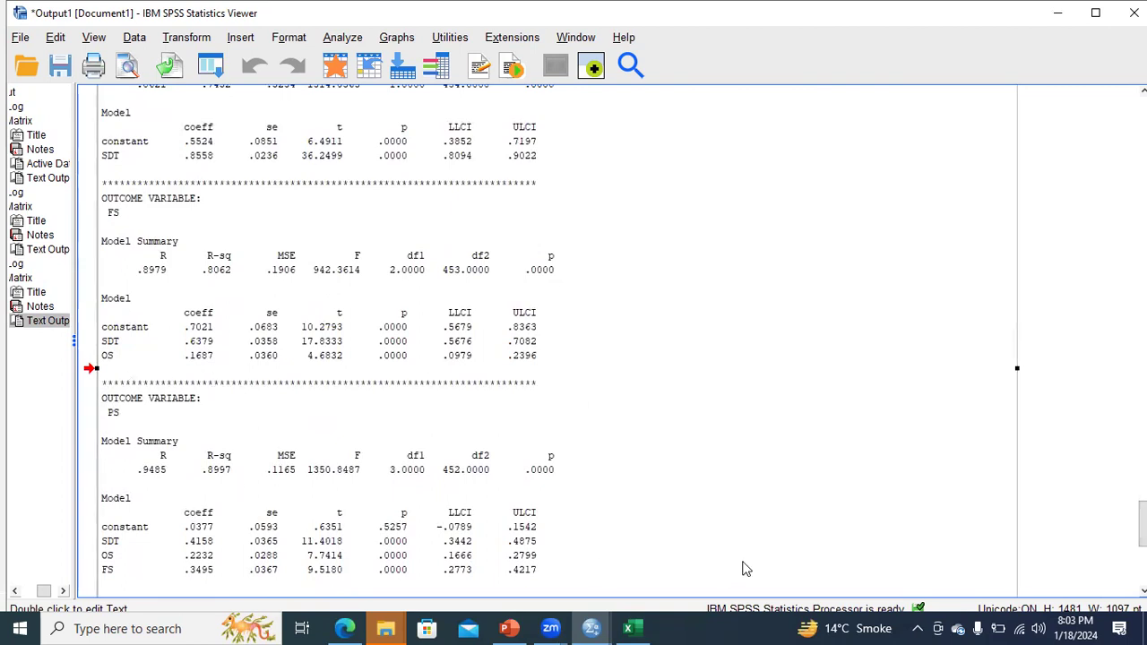
{"action": "scroll", "coordinate": [627, 520], "scroll_direction": "down", "scroll_amount": 4}
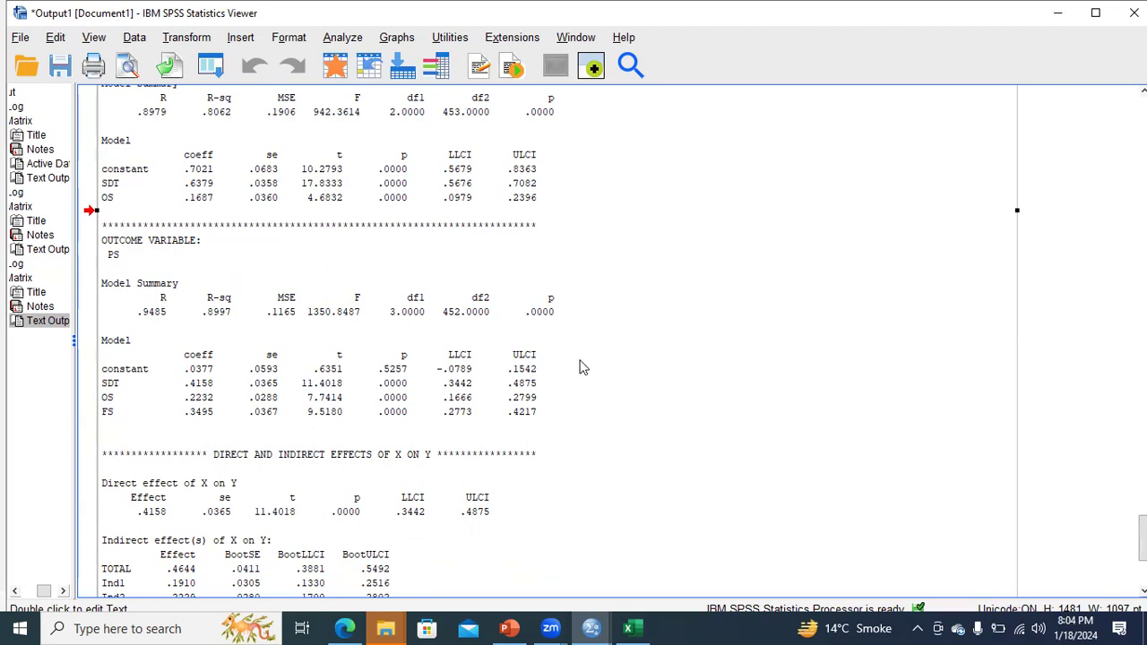
{"action": "left_click_drag", "start_coordinate": [1143, 539], "coordinate": [1143, 564]}
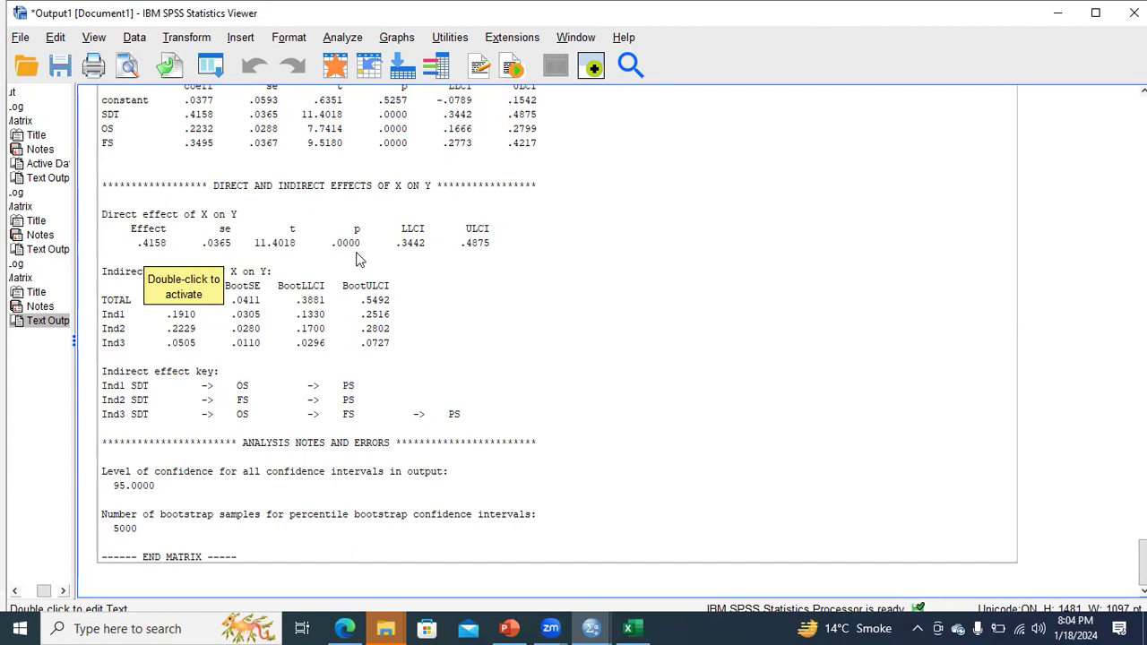
{"action": "scroll", "coordinate": [427, 291], "scroll_direction": "up", "scroll_amount": 15}
{"action": "left_click_drag", "start_coordinate": [1142, 492], "coordinate": [1143, 563]}
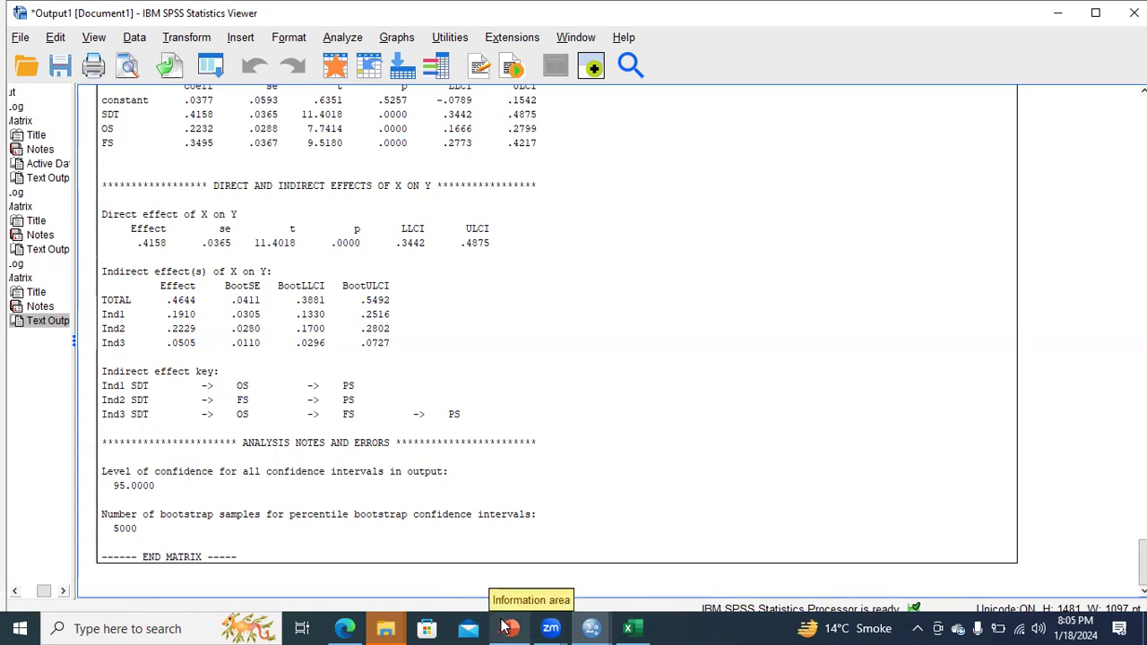
{"action": "mouse_move", "coordinate": [506, 628]}
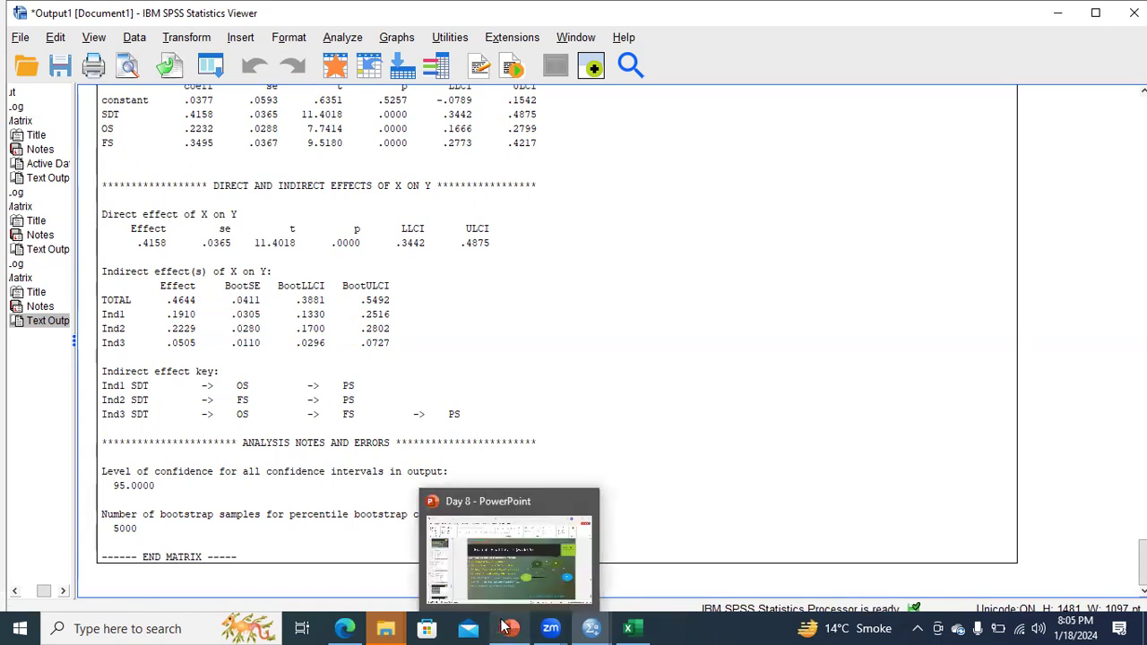
{"action": "left_click", "coordinate": [507, 574]}
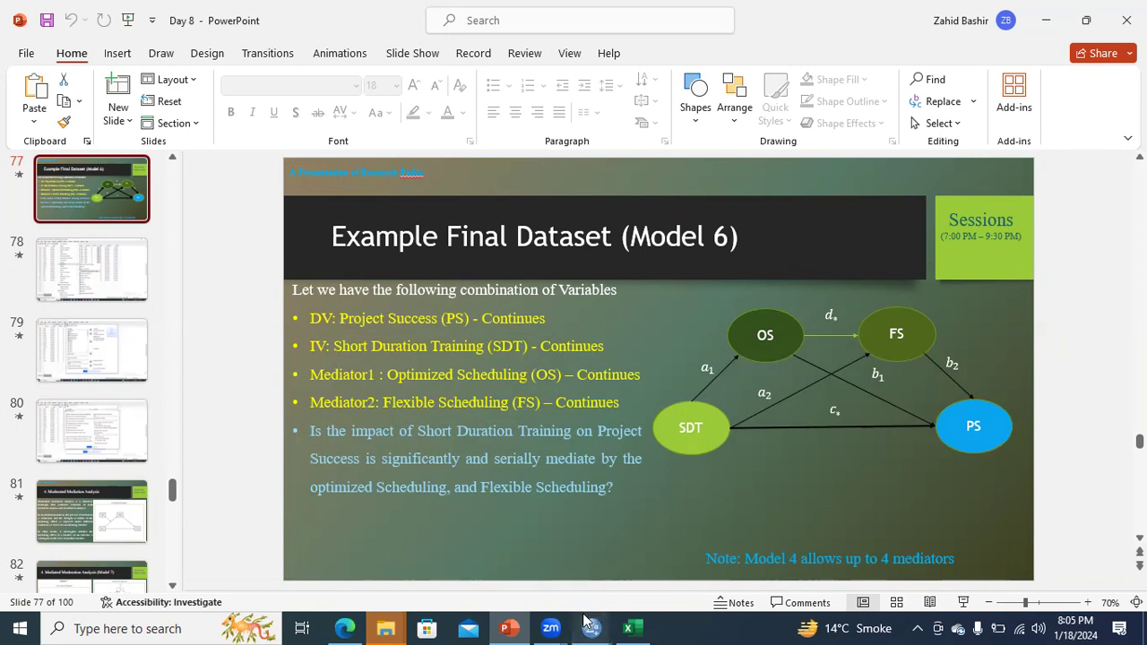
{"action": "mouse_move", "coordinate": [587, 621]}
{"action": "left_click", "coordinate": [493, 578]}
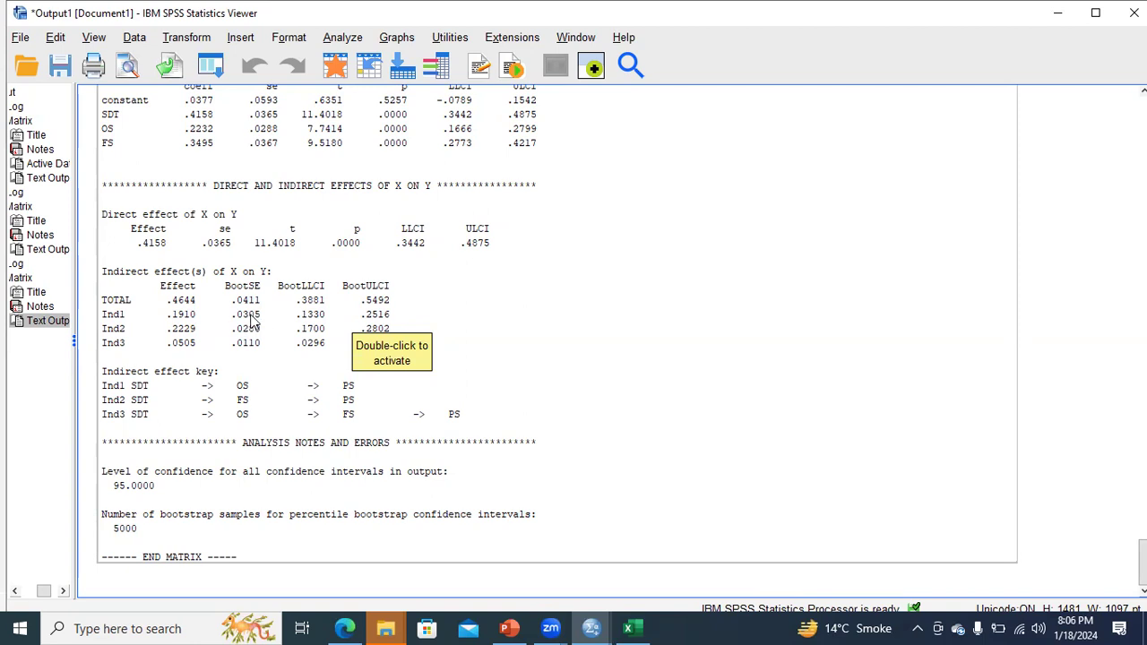
{"action": "left_click", "coordinate": [628, 628]}
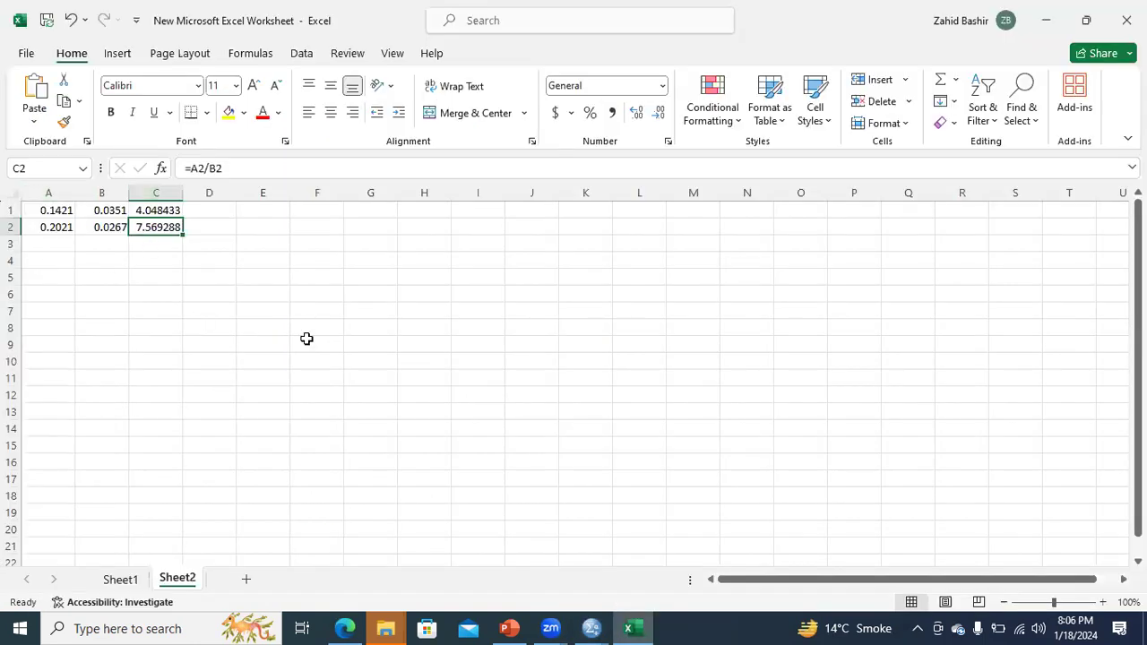
{"action": "mouse_move", "coordinate": [591, 628]}
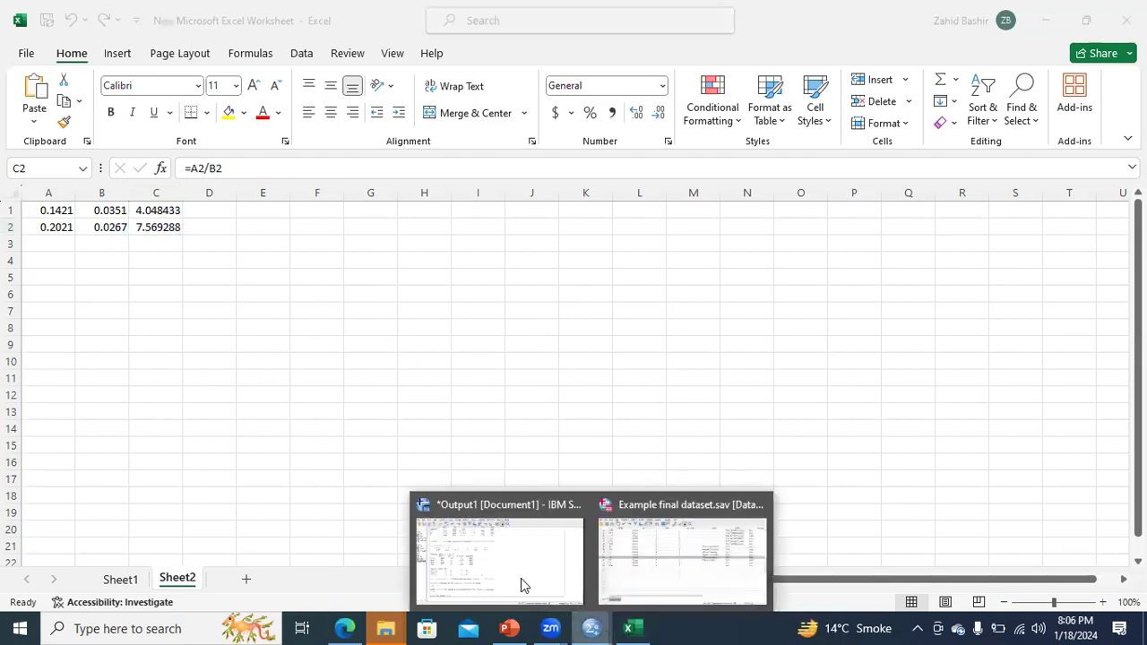
{"action": "left_click", "coordinate": [520, 578]}
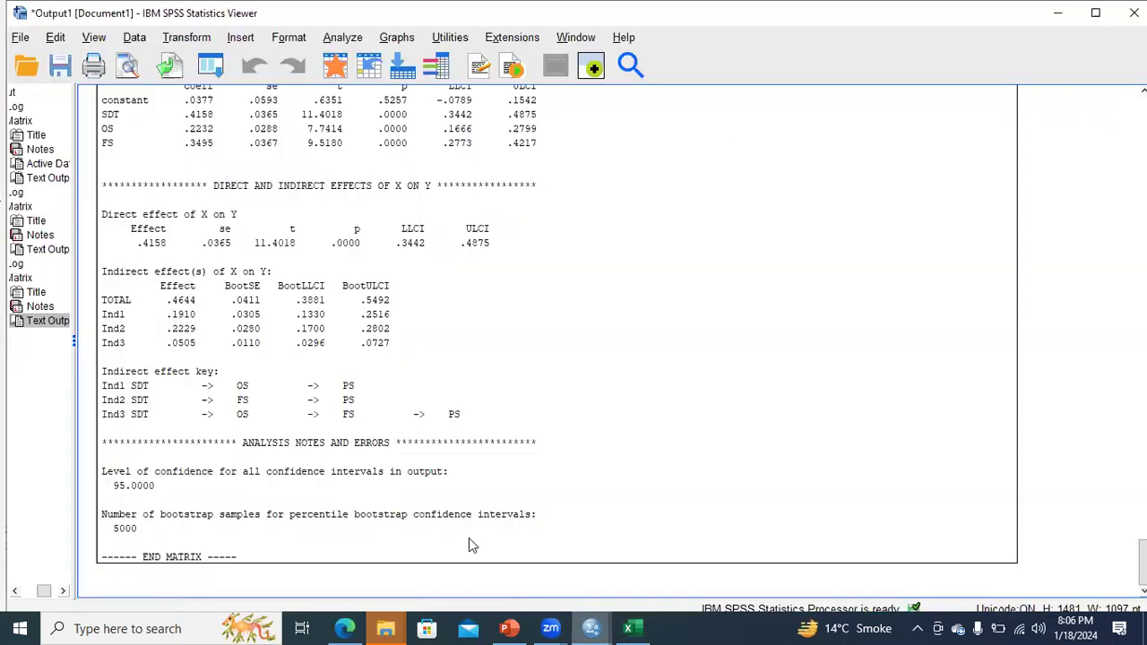
Step: Scroll the PROCESS output to the indirect effects, comparing it against slide 77's Model 6 diagram
{"action": "left_click", "coordinate": [120, 335]}
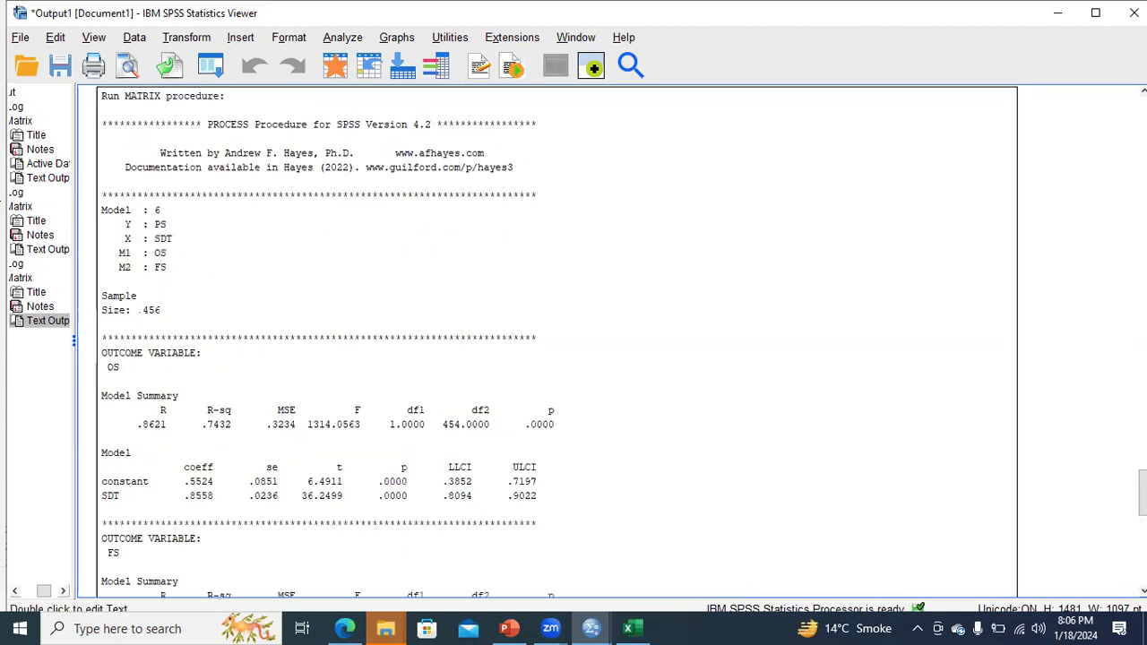
{"action": "scroll", "coordinate": [493, 448], "scroll_direction": "down", "scroll_amount": 11}
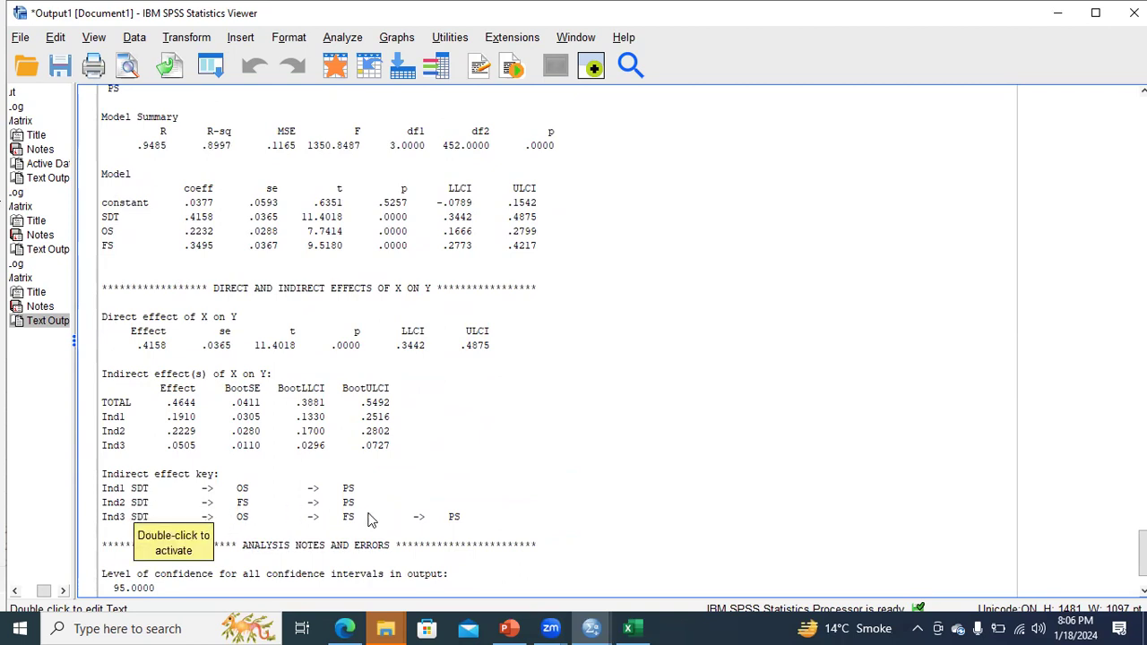
{"action": "left_click", "coordinate": [509, 628]}
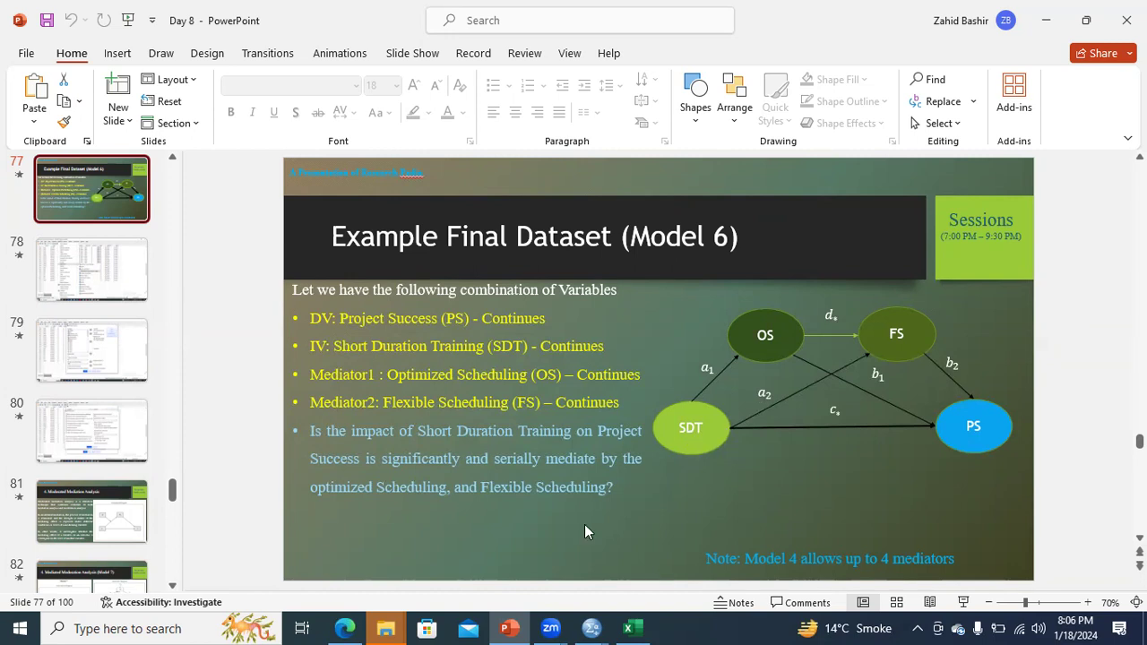
{"action": "mouse_move", "coordinate": [521, 625]}
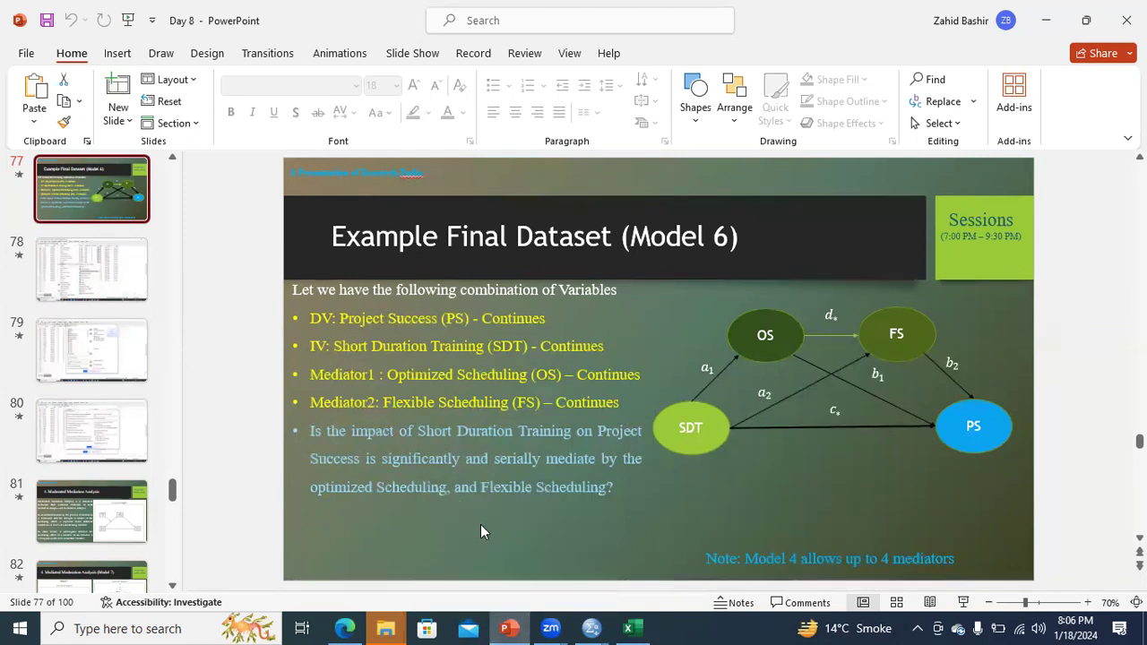
{"action": "left_click", "coordinate": [592, 628]}
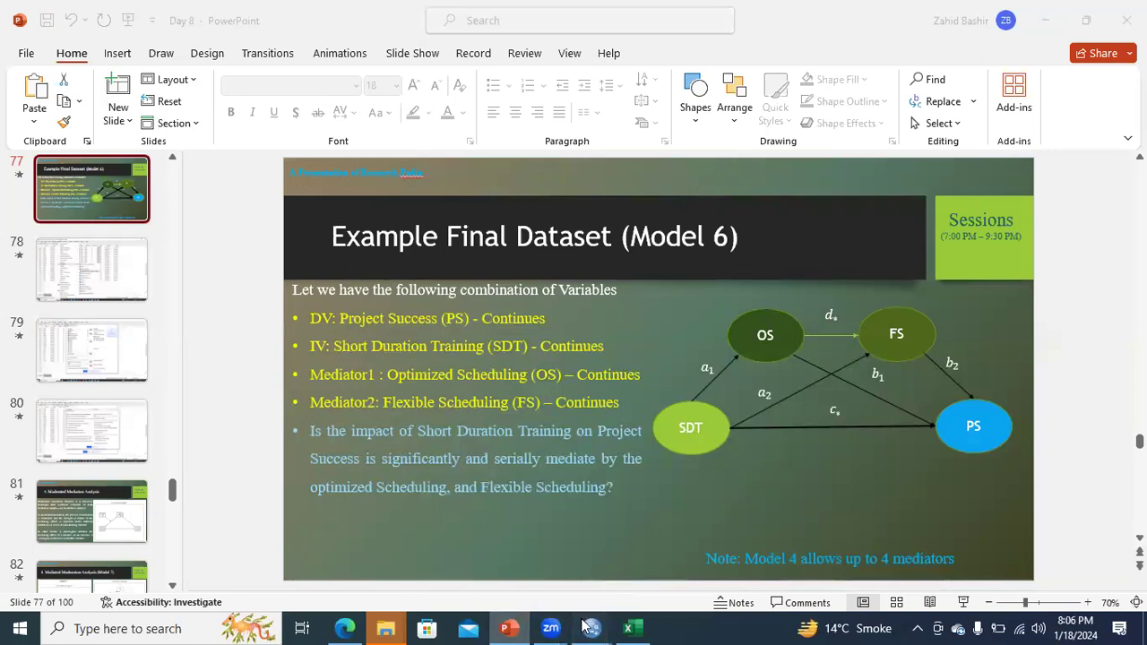
{"action": "left_click", "coordinate": [521, 594]}
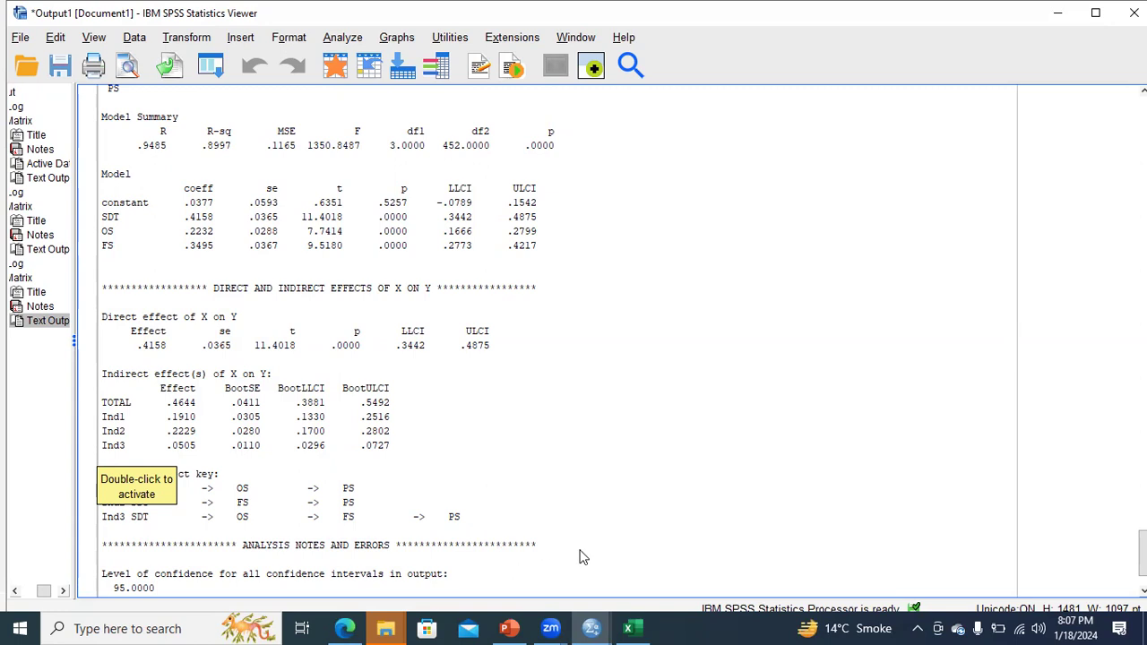
{"action": "left_click", "coordinate": [509, 628]}
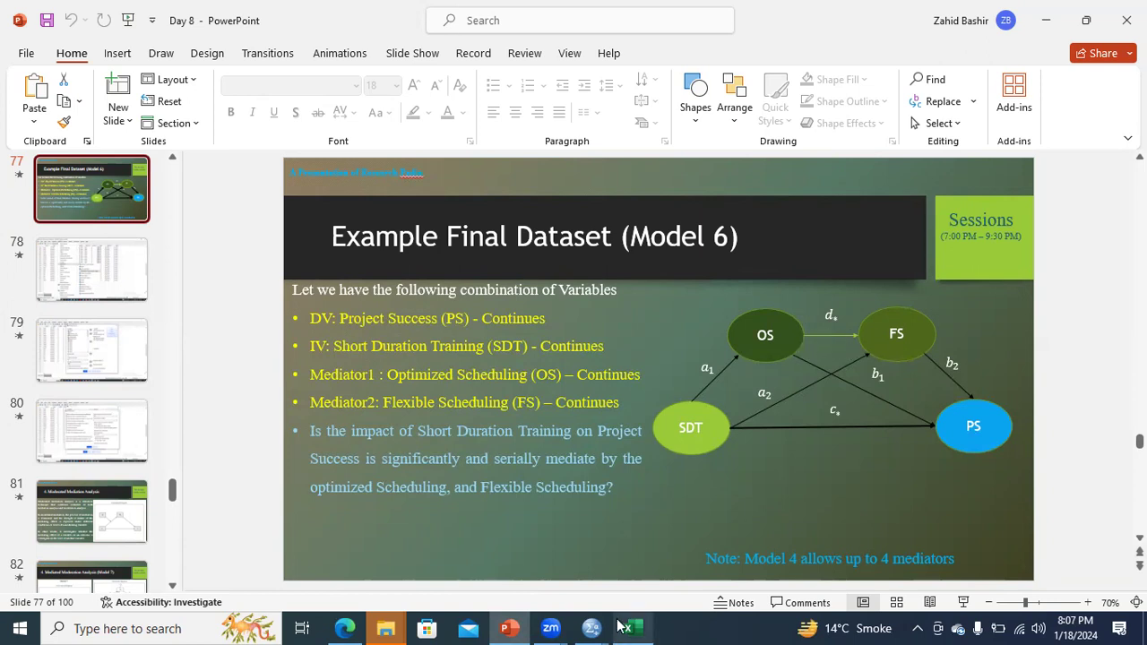
Step: Return to the SPSS *Output1 window showing the Model 6 indirect effects
{"action": "mouse_move", "coordinate": [592, 628]}
{"action": "left_click", "coordinate": [538, 565]}
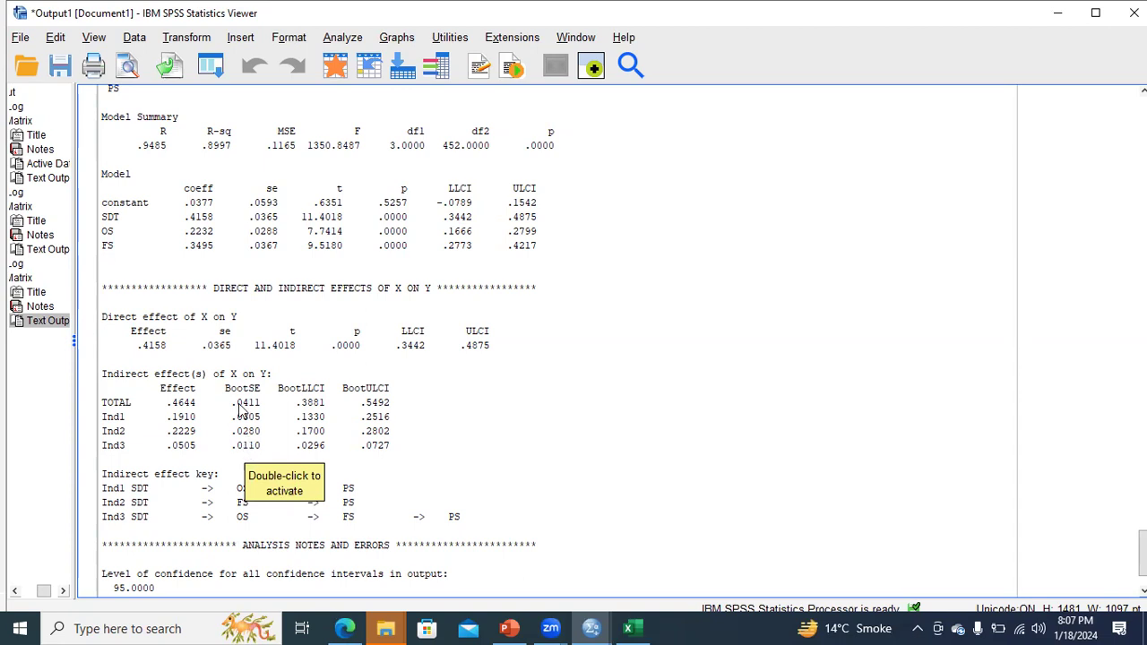
Step: Activate the PROCESS text output for editing and scroll to the indirect effects
{"action": "double_click", "coordinate": [176, 403]}
{"action": "scroll", "coordinate": [384, 466], "scroll_direction": "down", "scroll_amount": 1}
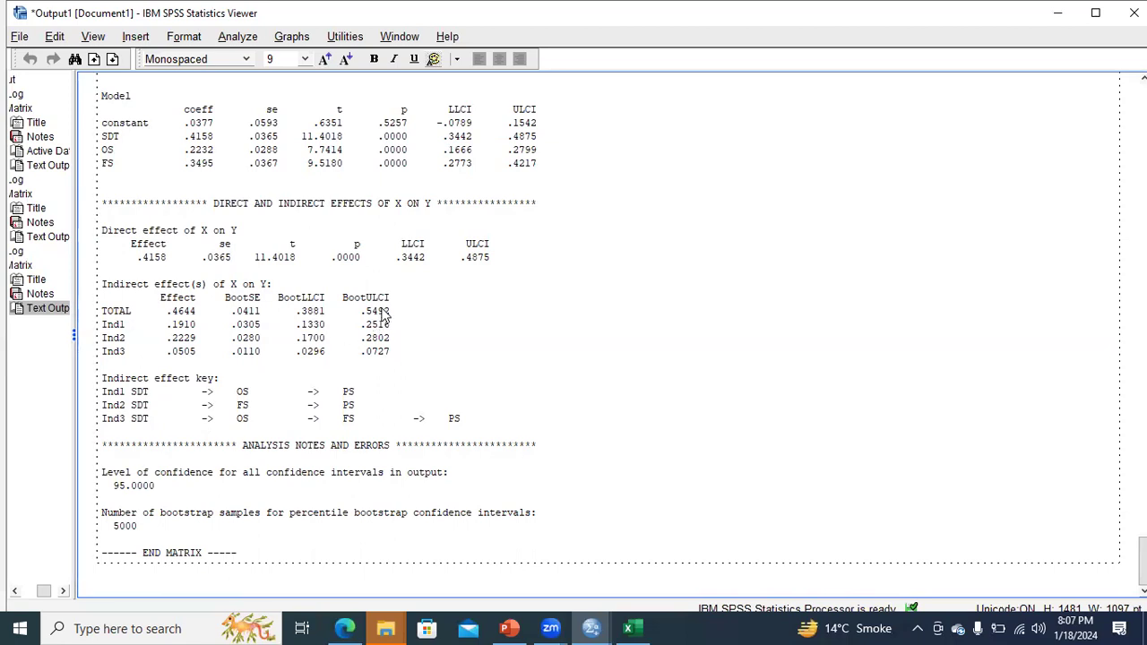
Step: Copy the Ind1 indirect effect .191 from the SPSS output into Excel cell A4
{"action": "right_click", "coordinate": [175, 332]}
{"action": "left_click", "coordinate": [161, 363]}
{"action": "left_click_drag", "start_coordinate": [168, 325], "coordinate": [191, 326]}
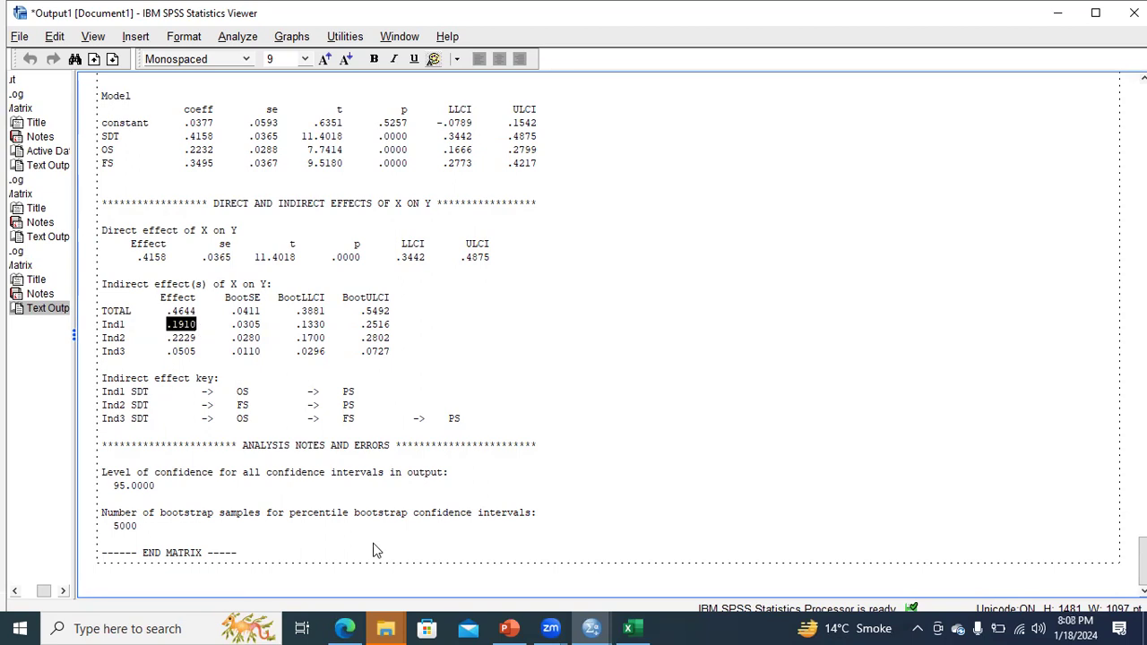
{"action": "left_click", "coordinate": [632, 628]}
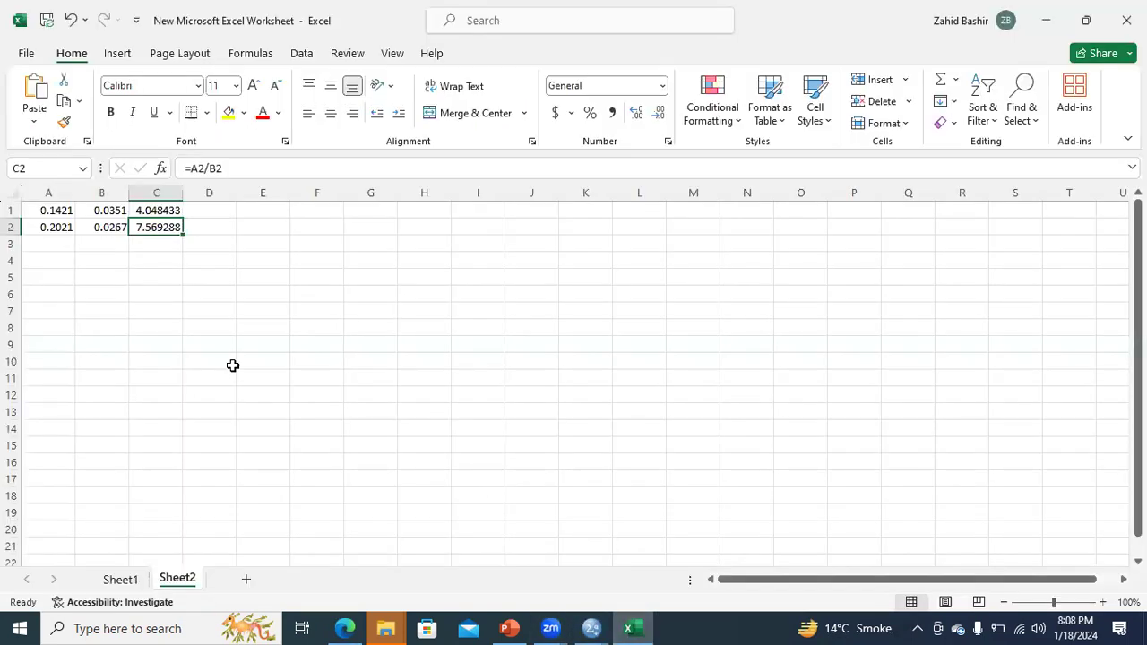
{"action": "left_click", "coordinate": [54, 263]}
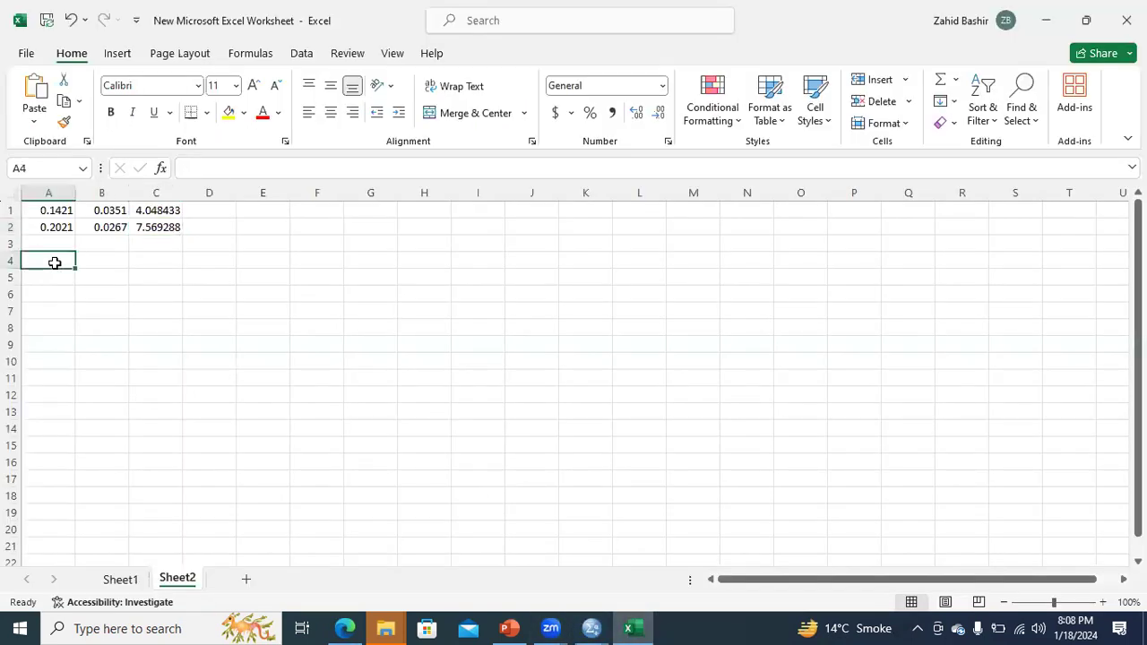
{"action": "type", "text": "0.191"}
Step: Copy the Ind2 indirect effect .2229 into cell A5
{"action": "mouse_move", "coordinate": [589, 627]}
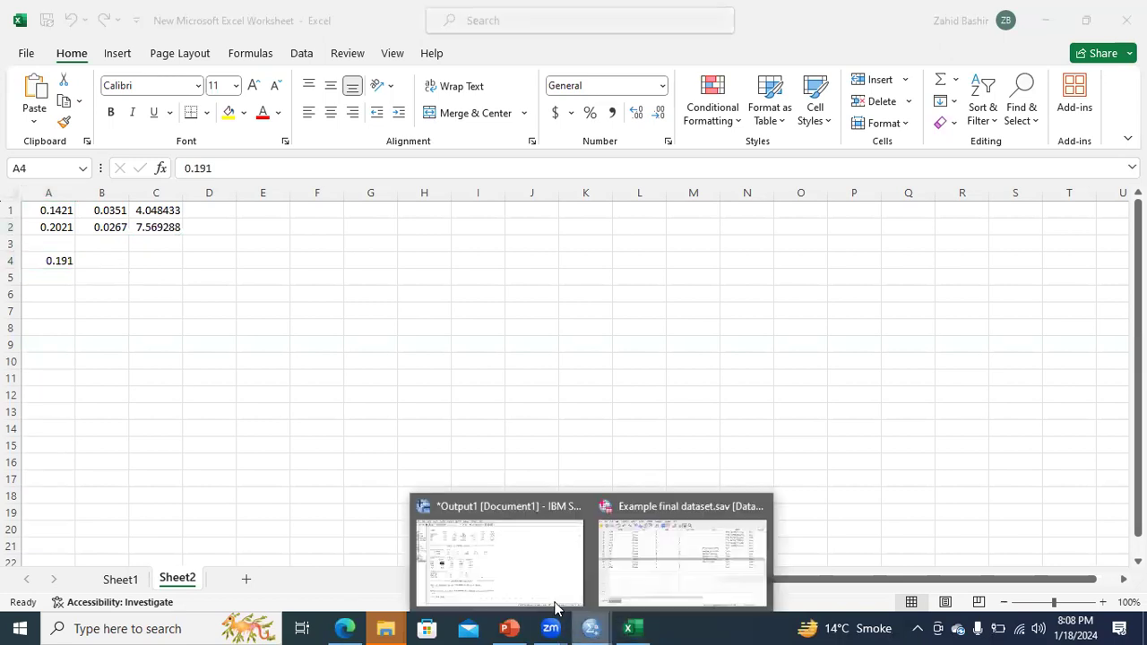
{"action": "left_click", "coordinate": [493, 574]}
{"action": "left_click_drag", "start_coordinate": [167, 339], "coordinate": [200, 346]}
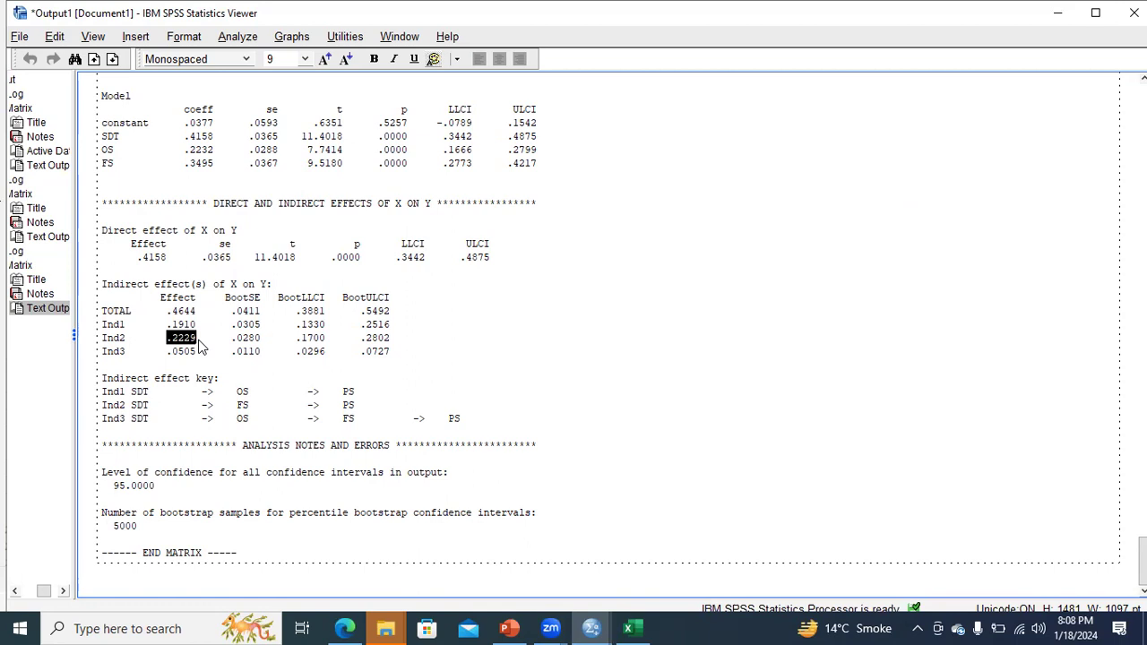
{"action": "left_click", "coordinate": [633, 627]}
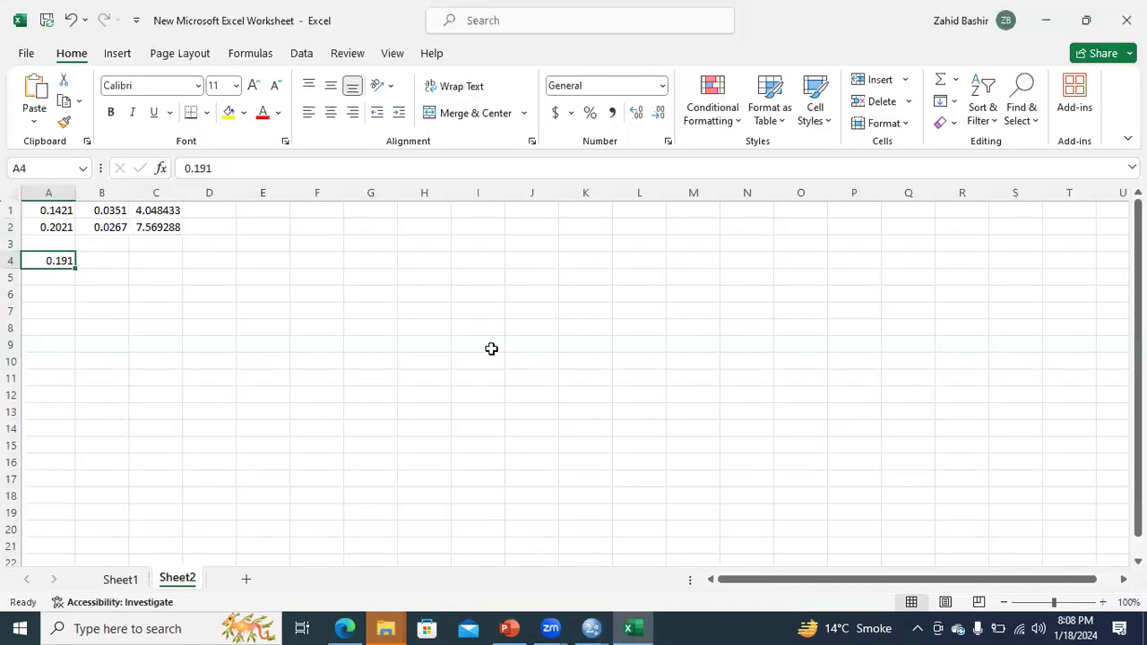
{"action": "left_click", "coordinate": [62, 275]}
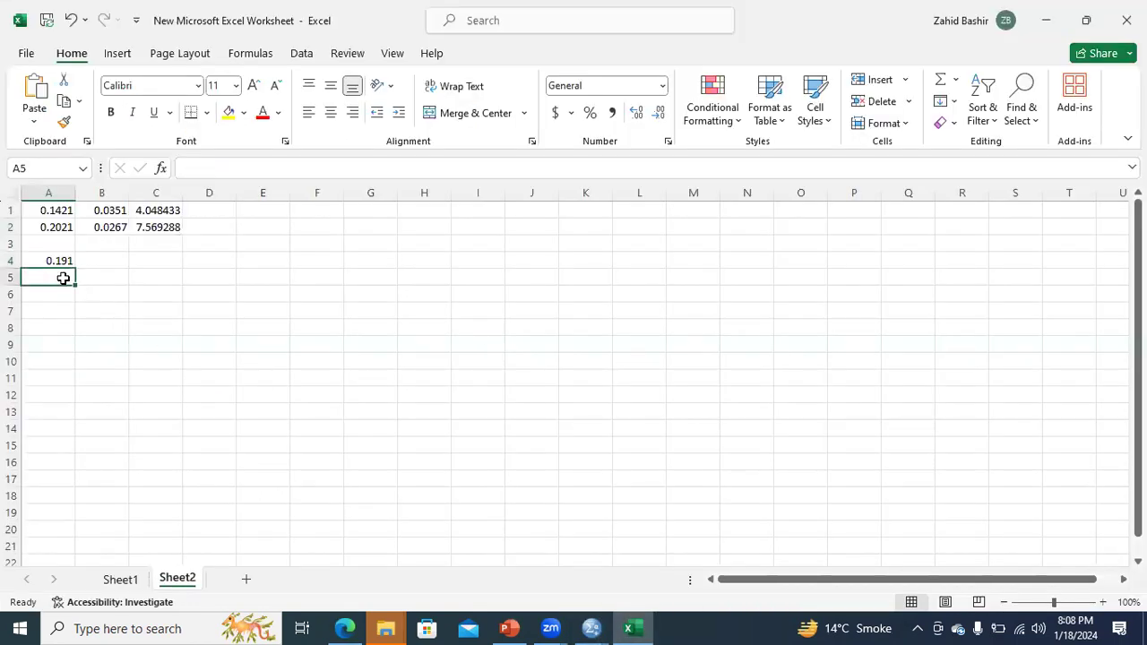
{"action": "type", "text": "0.2229"}
Step: Copy the Ind3 indirect effect .0505 into cell A6
{"action": "left_click", "coordinate": [61, 293]}
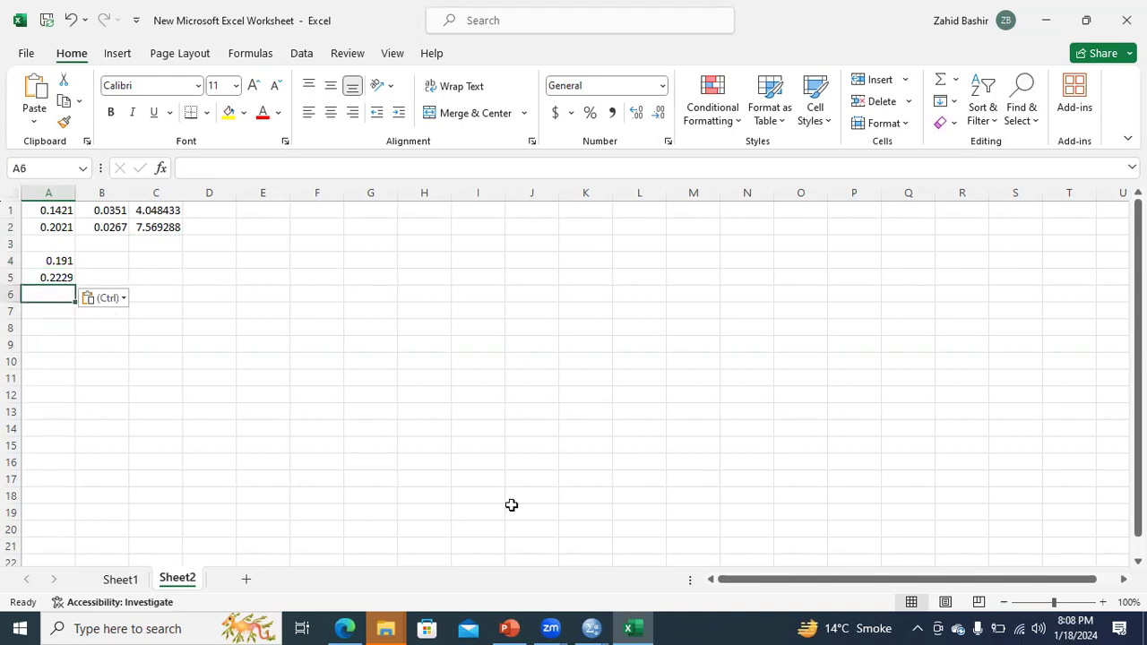
{"action": "mouse_move", "coordinate": [590, 627]}
{"action": "left_click", "coordinate": [523, 578]}
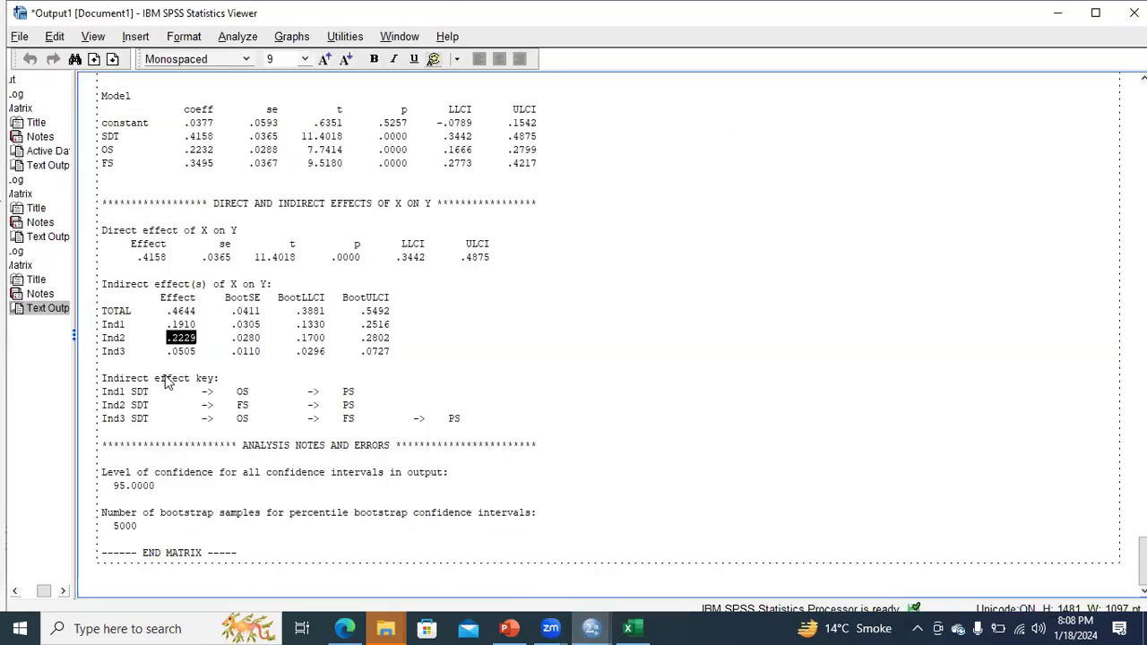
{"action": "left_click_drag", "start_coordinate": [168, 353], "coordinate": [203, 356]}
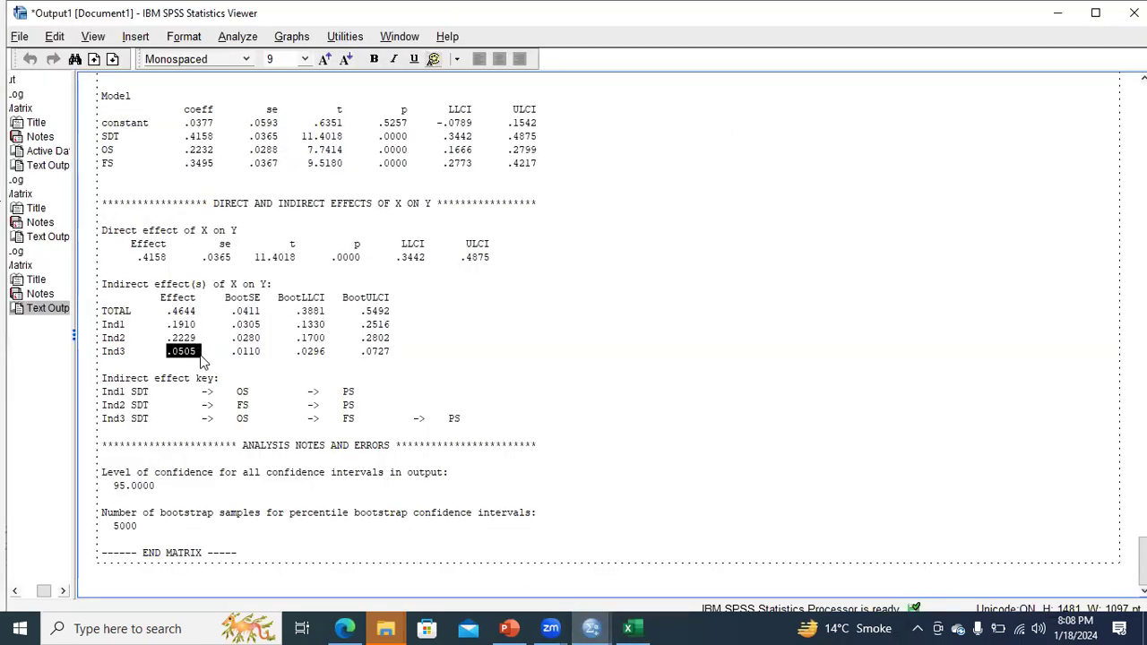
{"action": "left_click", "coordinate": [628, 628]}
{"action": "type", "text": "0.0505"}
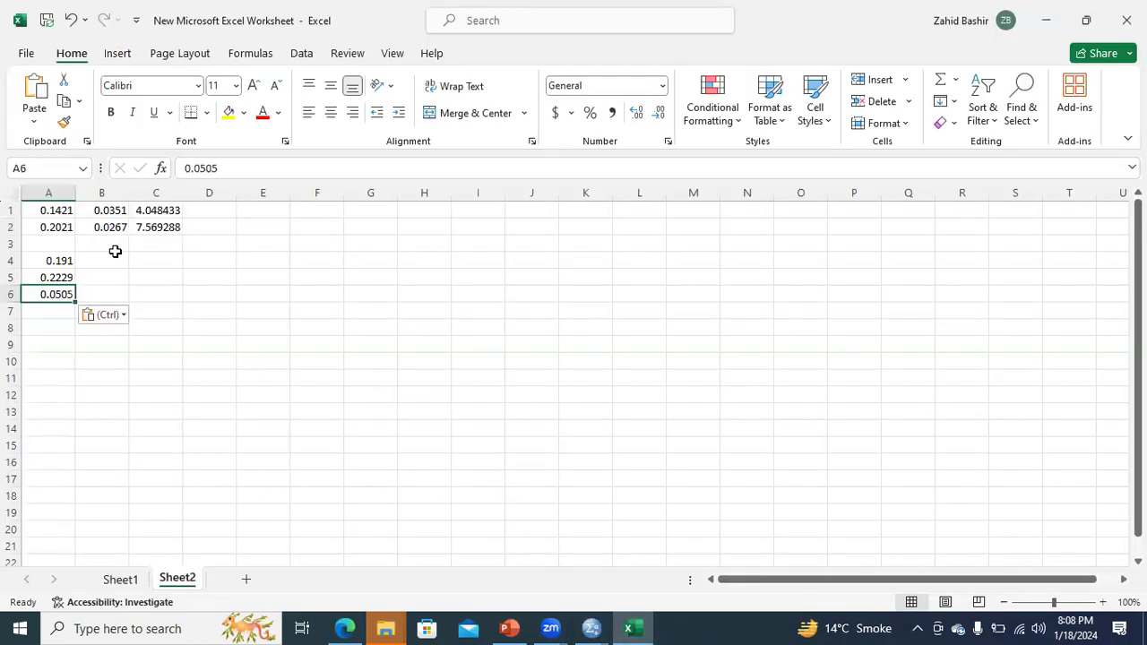
{"action": "left_click", "coordinate": [113, 261]}
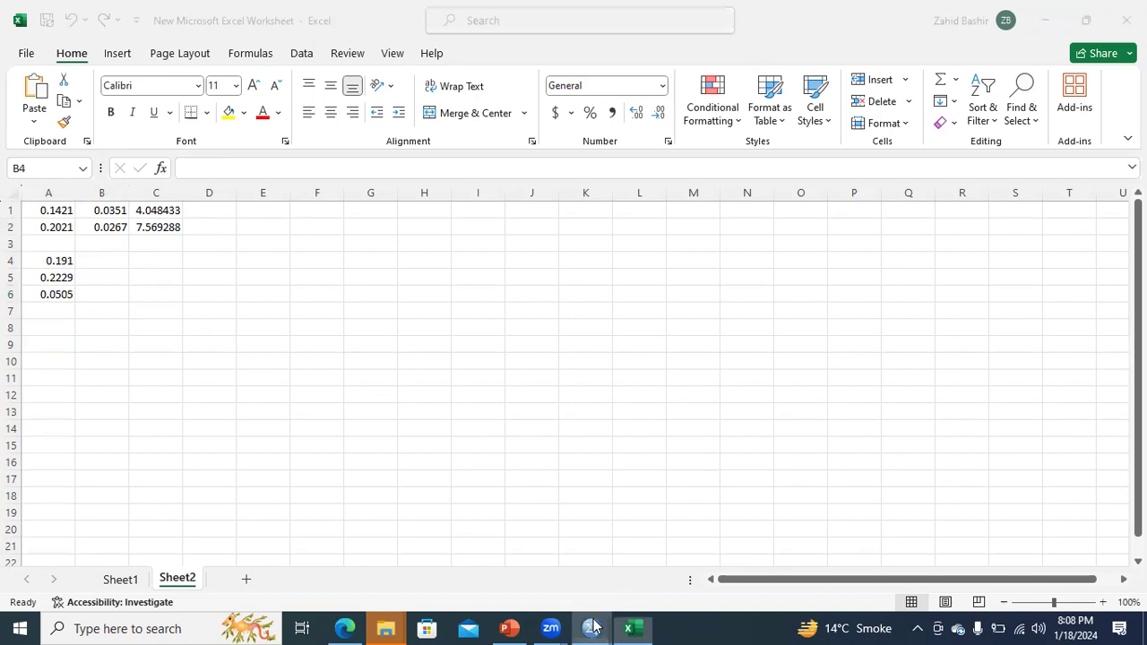
{"action": "mouse_move", "coordinate": [592, 627]}
{"action": "left_click", "coordinate": [530, 580]}
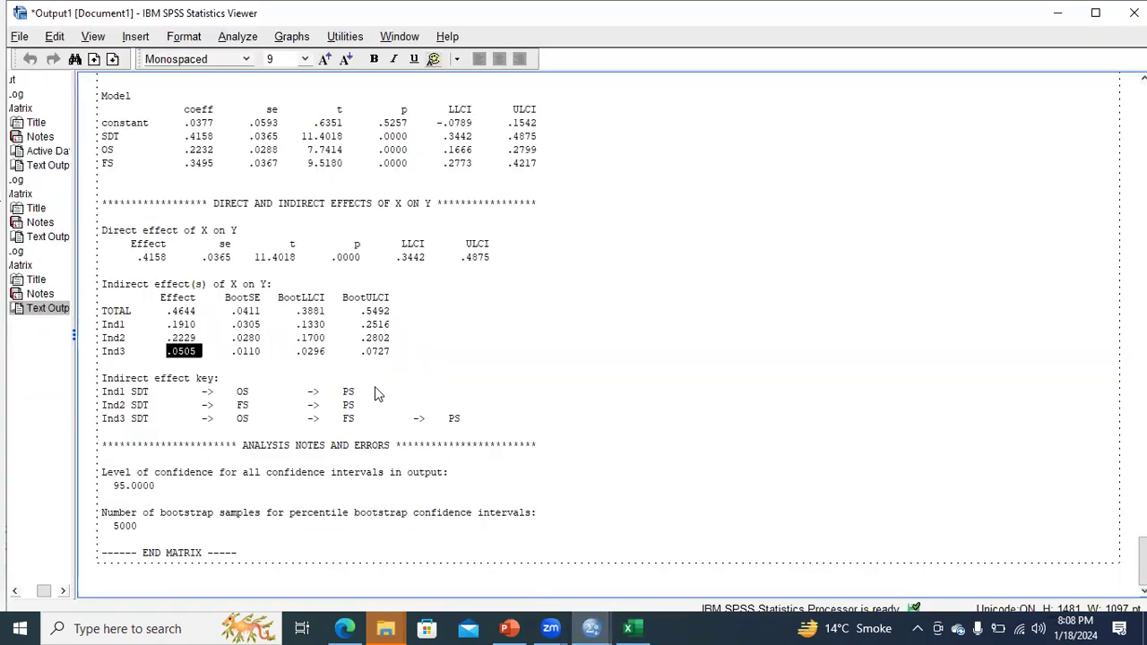
Step: Copy Ind1's BootSE .0305 from the SPSS output into cell B4
{"action": "left_click", "coordinate": [235, 328]}
{"action": "left_click_drag", "start_coordinate": [231, 324], "coordinate": [263, 336]}
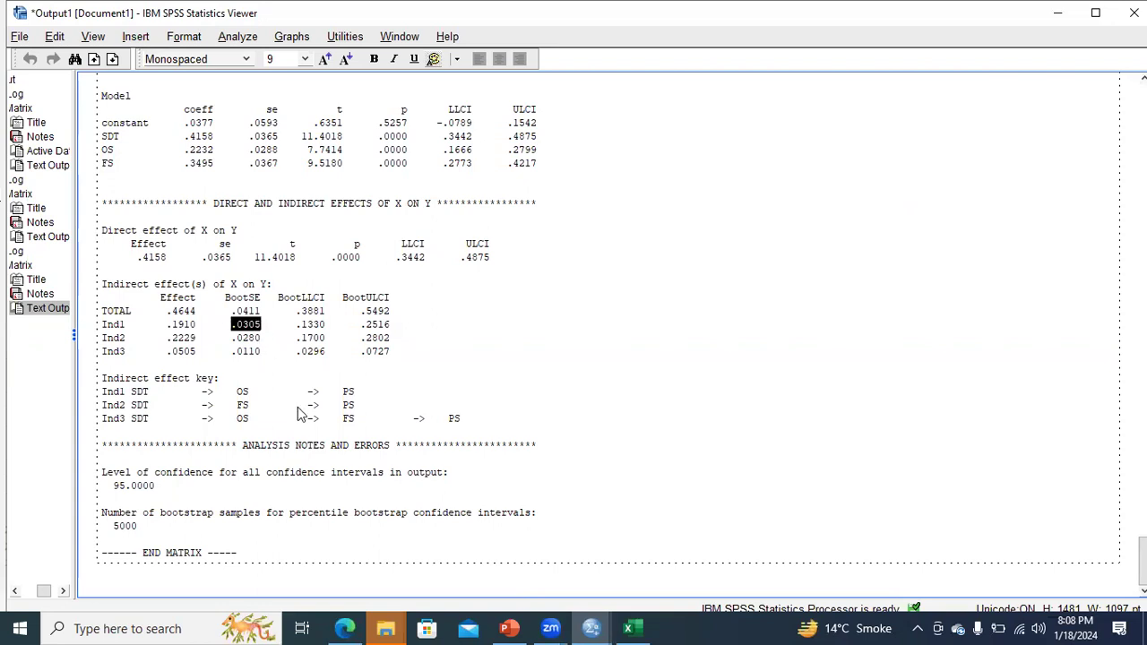
{"action": "left_click", "coordinate": [631, 628]}
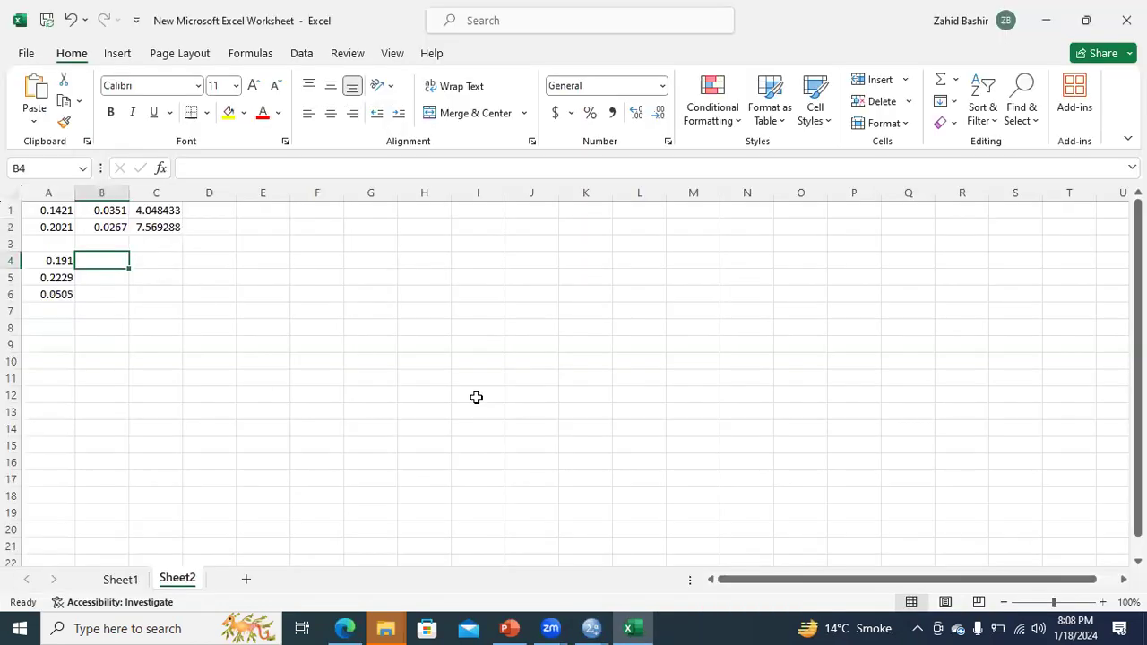
{"action": "type", "text": "0.0305"}
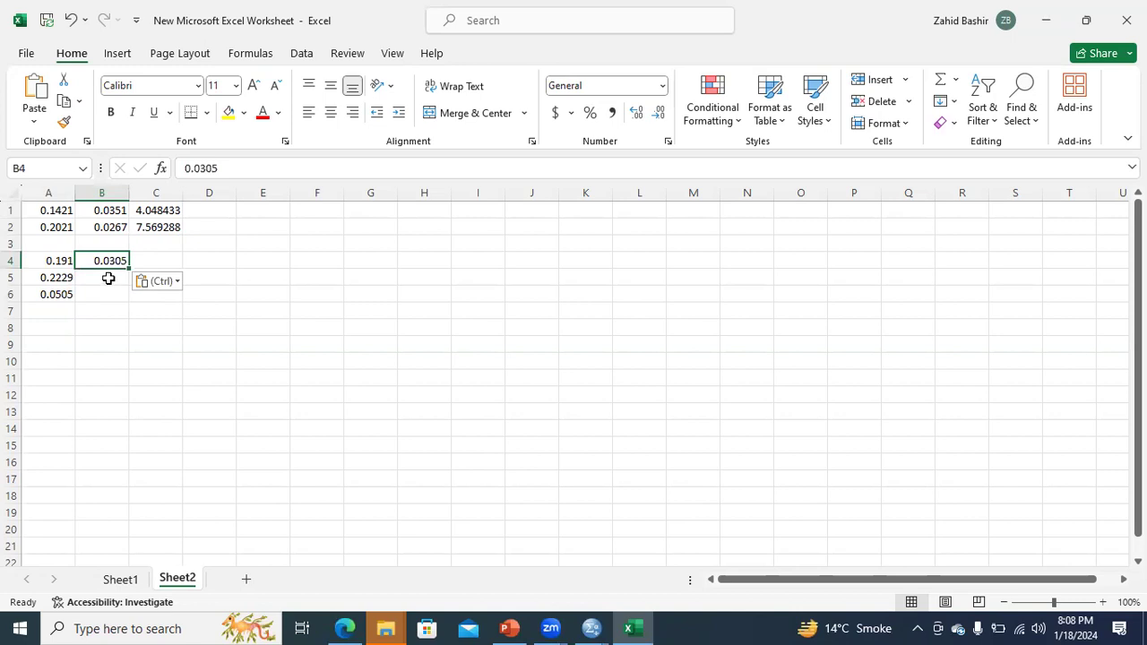
{"action": "left_click", "coordinate": [107, 279]}
Step: Copy Ind2's BootSE .0280 into cell B5
{"action": "left_click", "coordinate": [591, 629]}
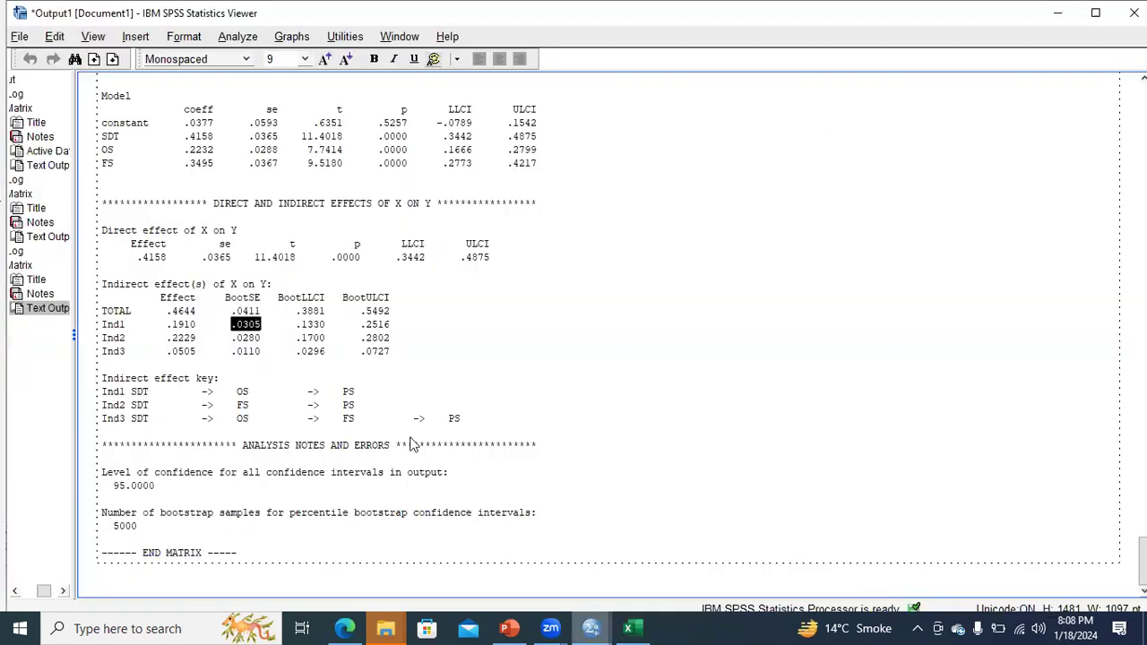
{"action": "left_click_drag", "start_coordinate": [232, 338], "coordinate": [265, 347]}
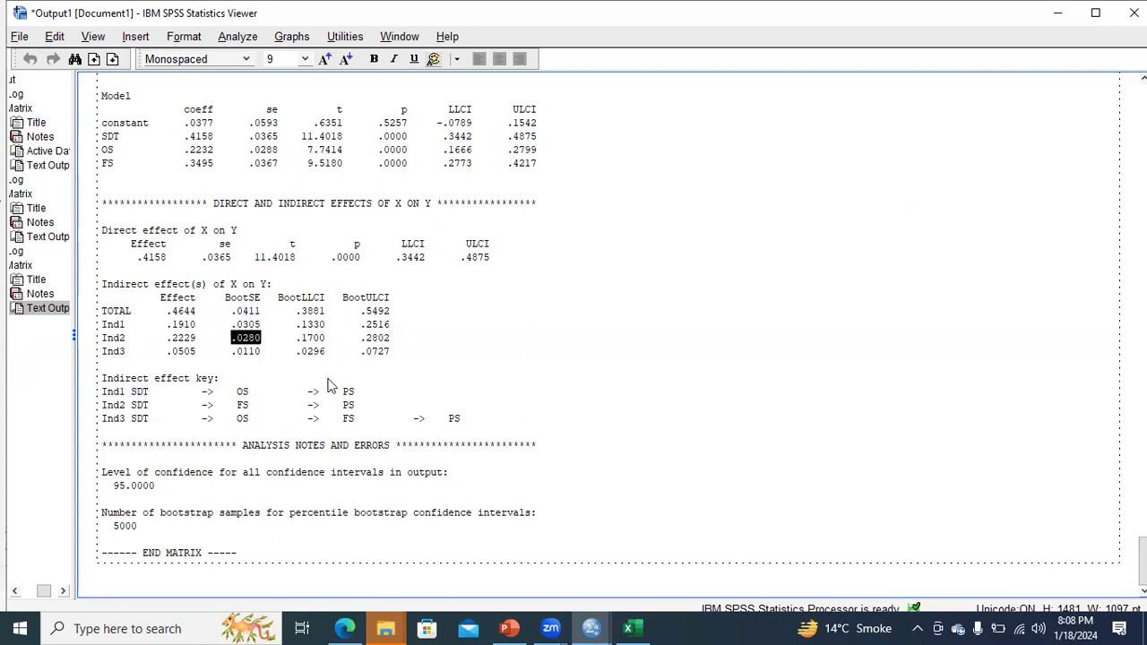
{"action": "left_click", "coordinate": [629, 627]}
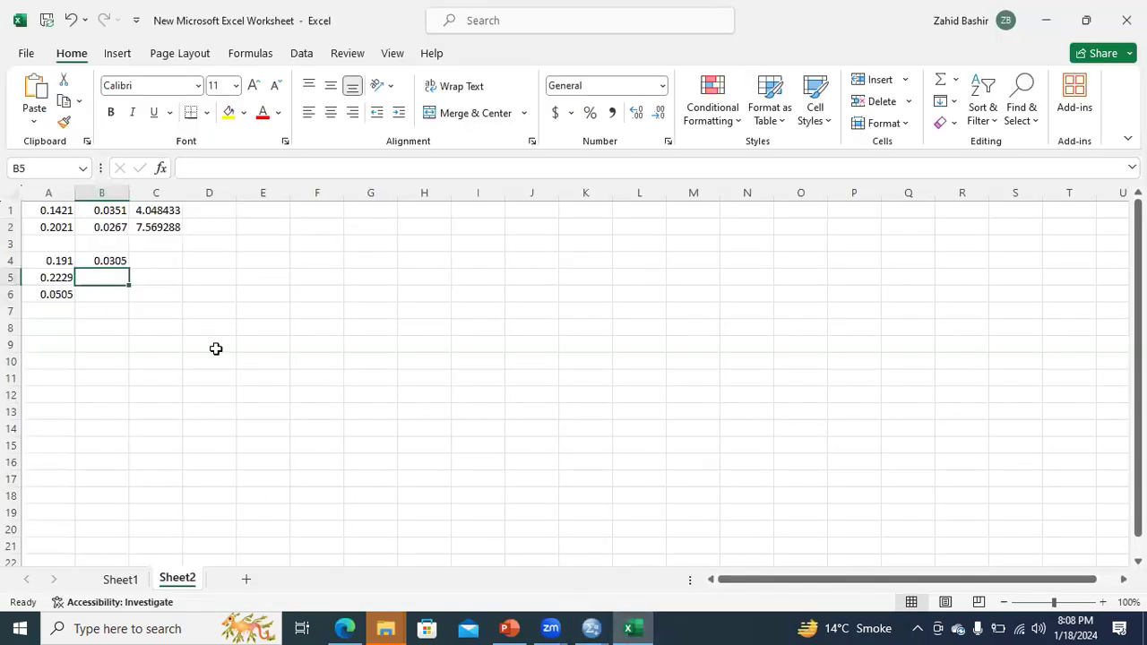
{"action": "type", "text": "0.028"}
{"action": "left_click", "coordinate": [105, 297]}
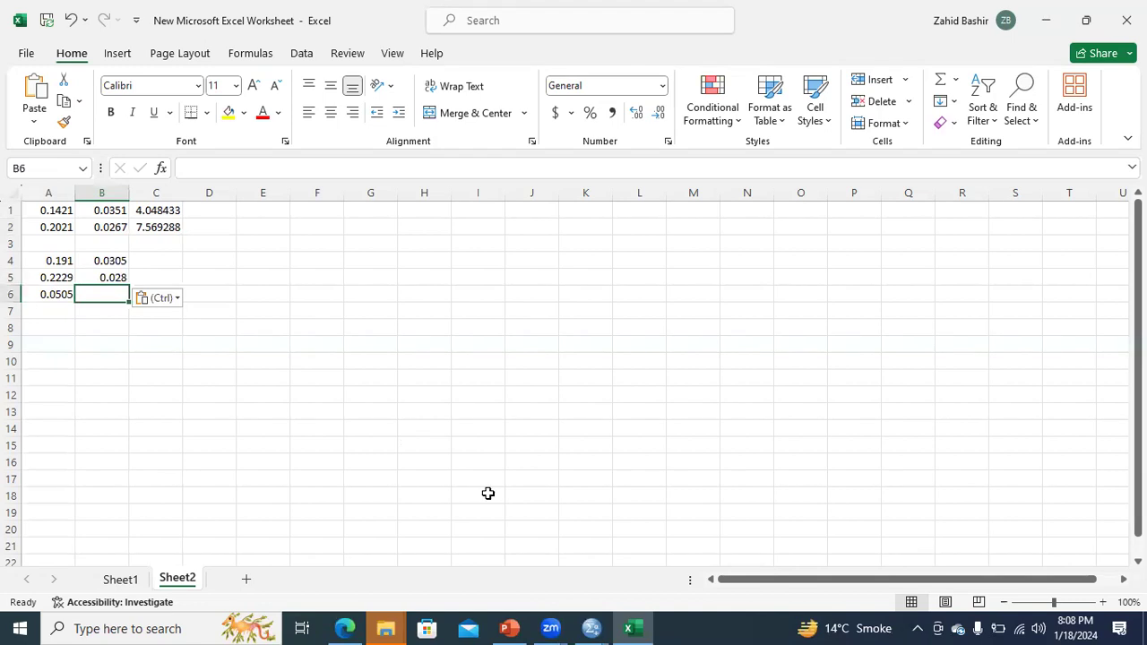
Step: Copy Ind3's BootSE .0110 into cell B6
{"action": "left_click", "coordinate": [592, 628]}
{"action": "left_click", "coordinate": [529, 578]}
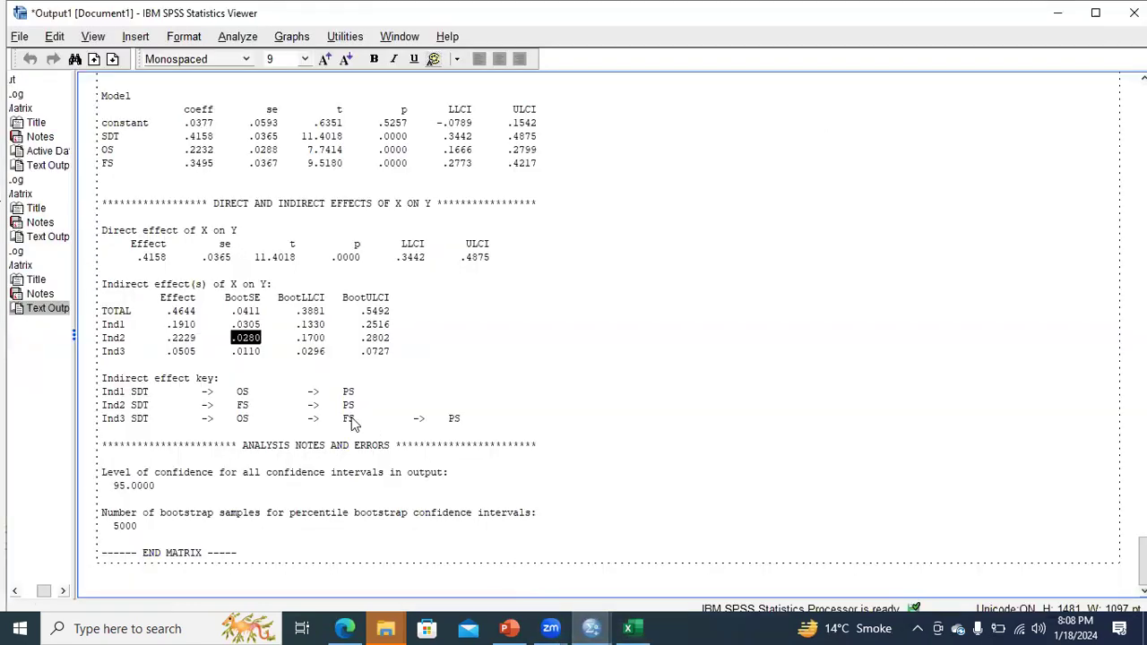
{"action": "double_click", "coordinate": [235, 352]}
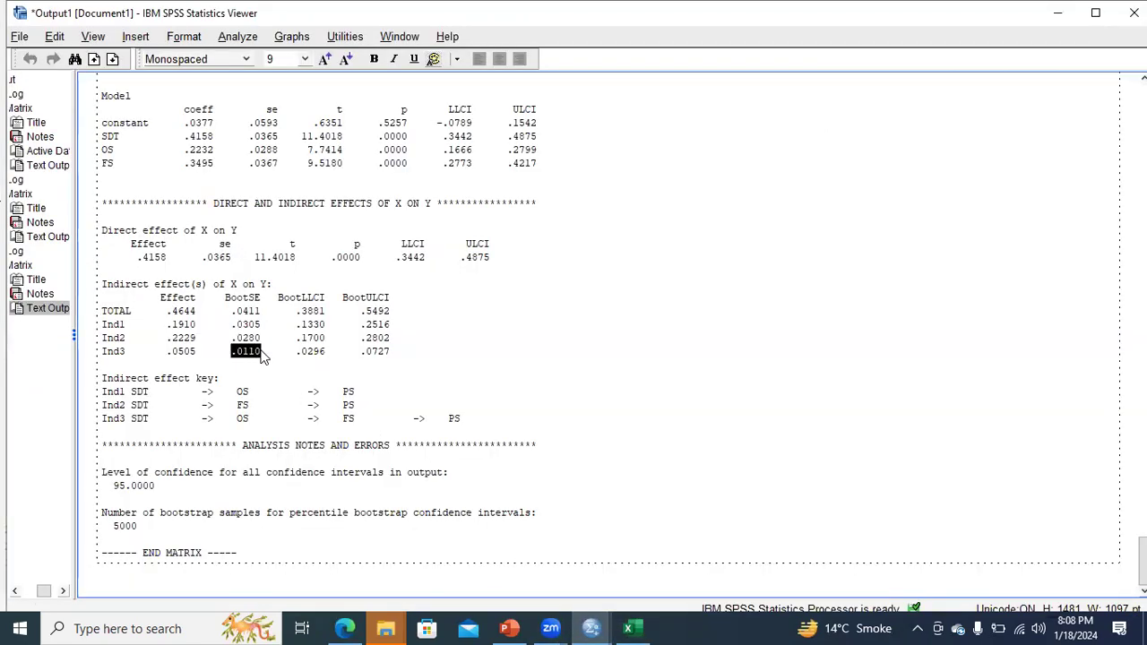
{"action": "left_click", "coordinate": [633, 628]}
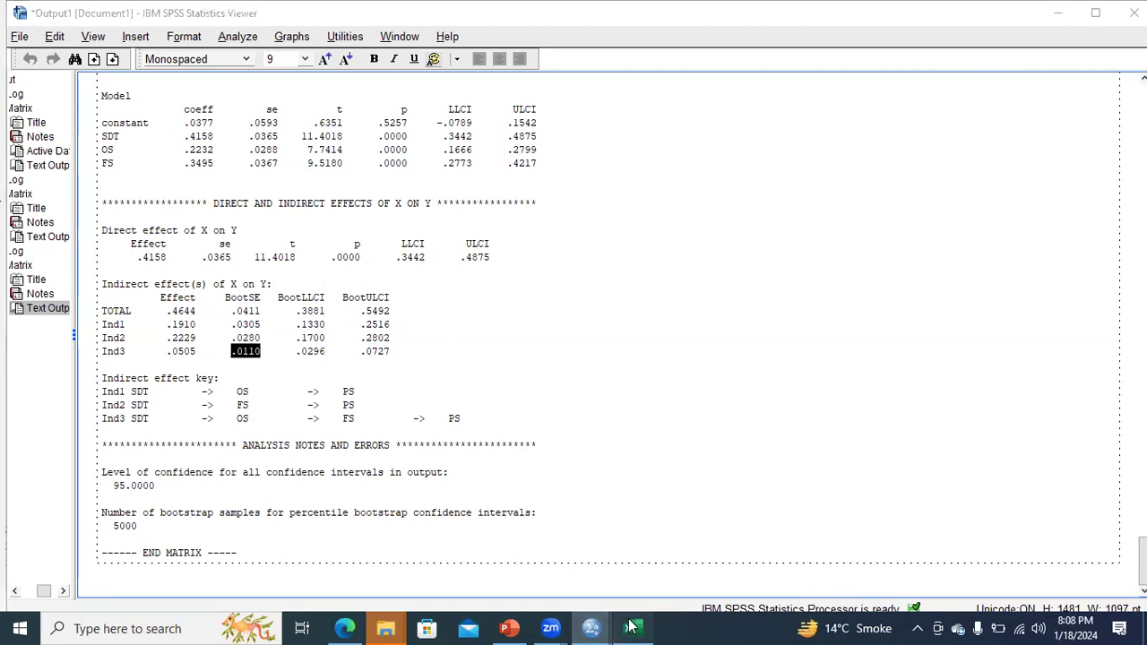
{"action": "type", "text": "0.011"}
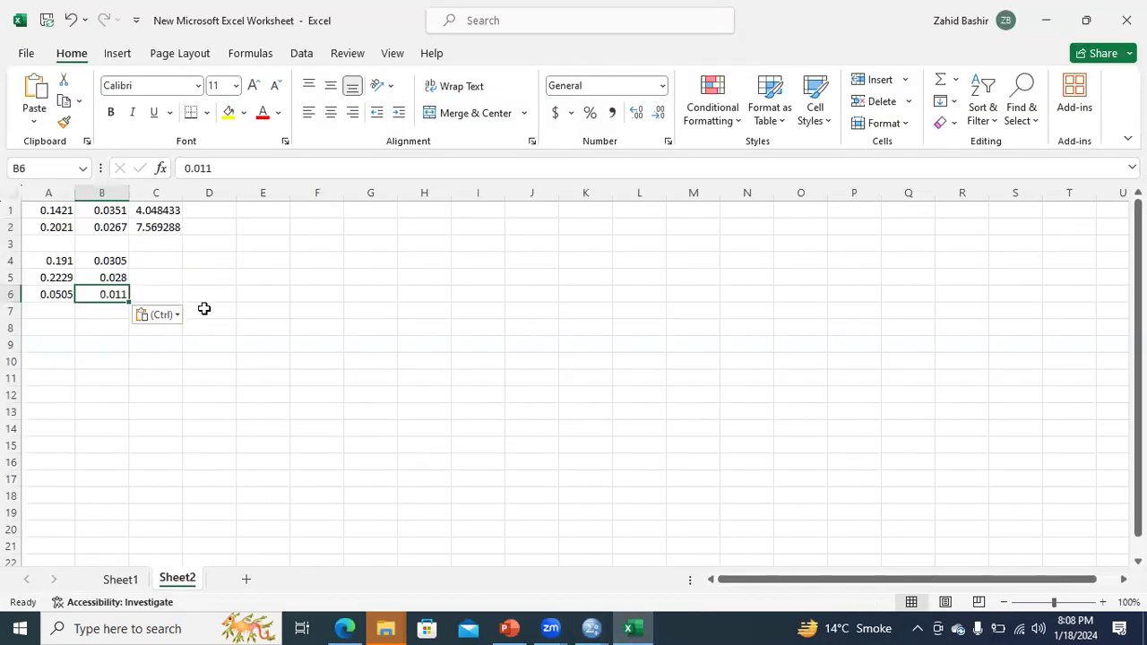
{"action": "left_click", "coordinate": [162, 262]}
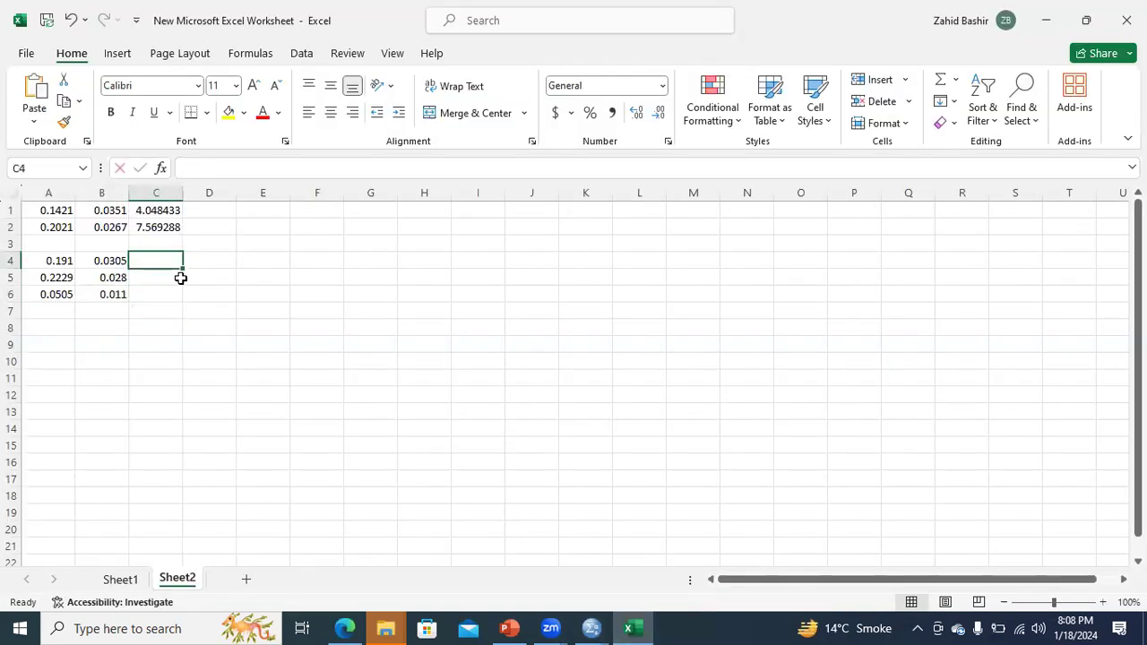
Step: Enter =A4/B4 in C4 and fill it down to C6, giving 6.262295, 7.960714 and 4.590909
{"action": "type", "text": "="}
{"action": "left_click", "coordinate": [60, 261]}
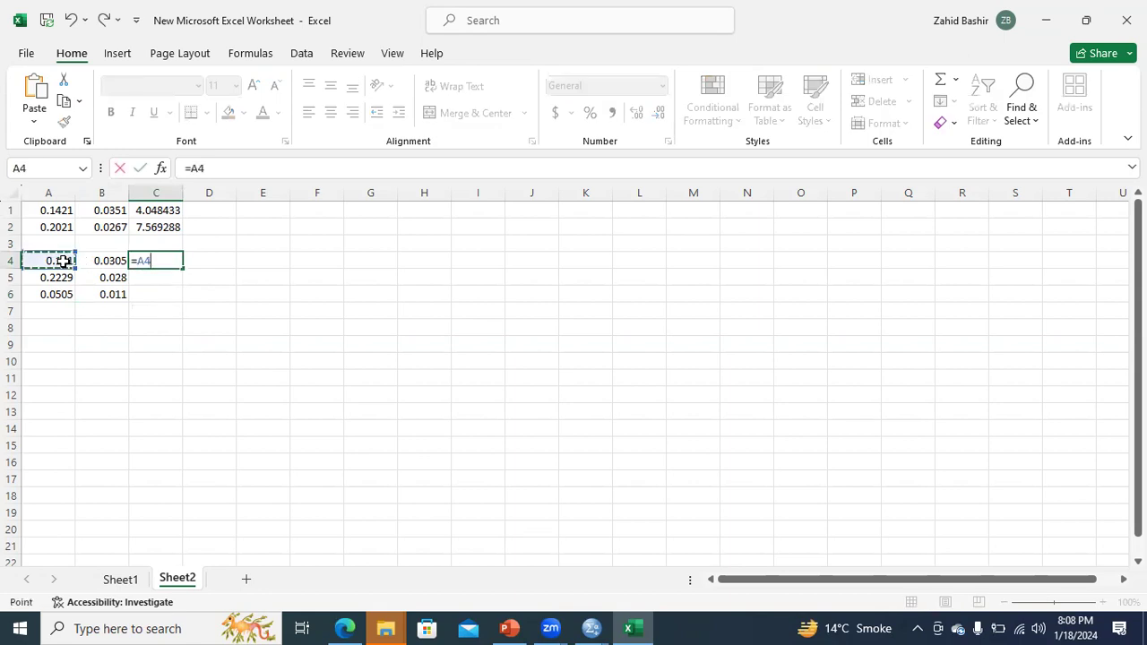
{"action": "type", "text": "/"}
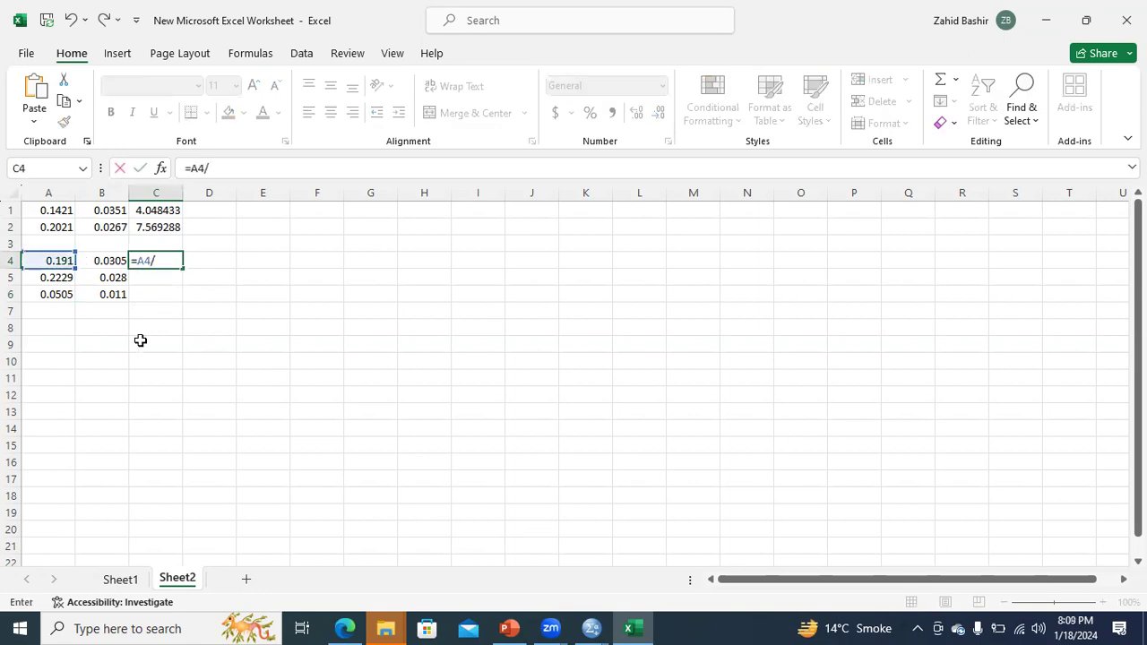
{"action": "left_click", "coordinate": [106, 260]}
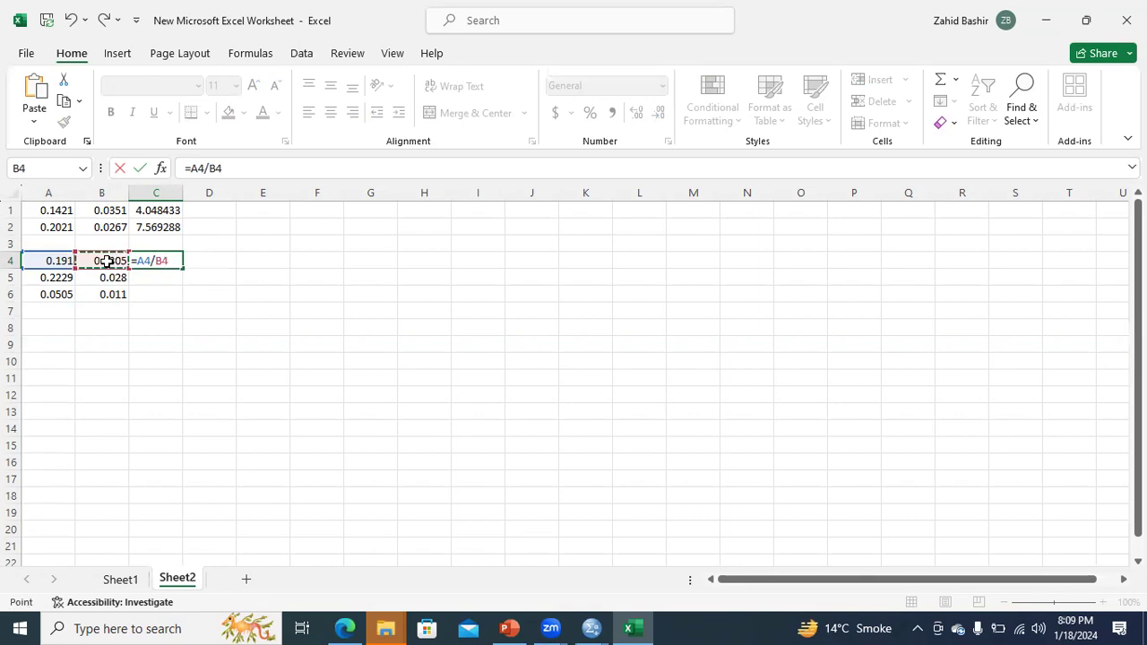
{"action": "key", "text": "Return"}
{"action": "left_click", "coordinate": [158, 260]}
{"action": "left_click_drag", "start_coordinate": [182, 268], "coordinate": [185, 305]}
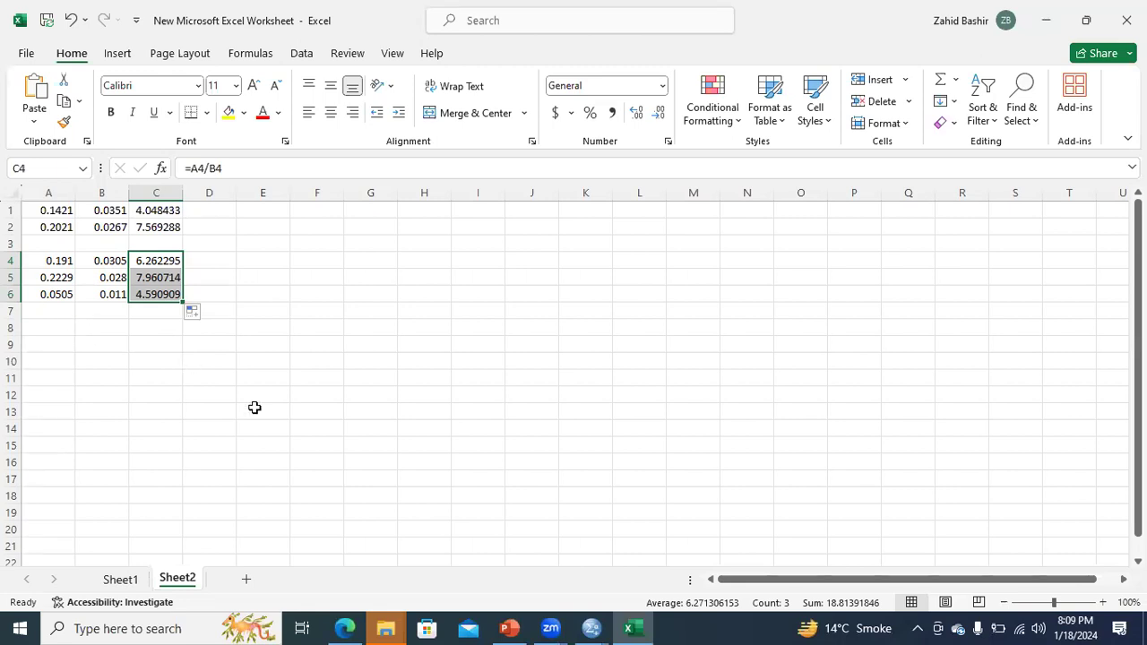
{"action": "left_click", "coordinate": [587, 627]}
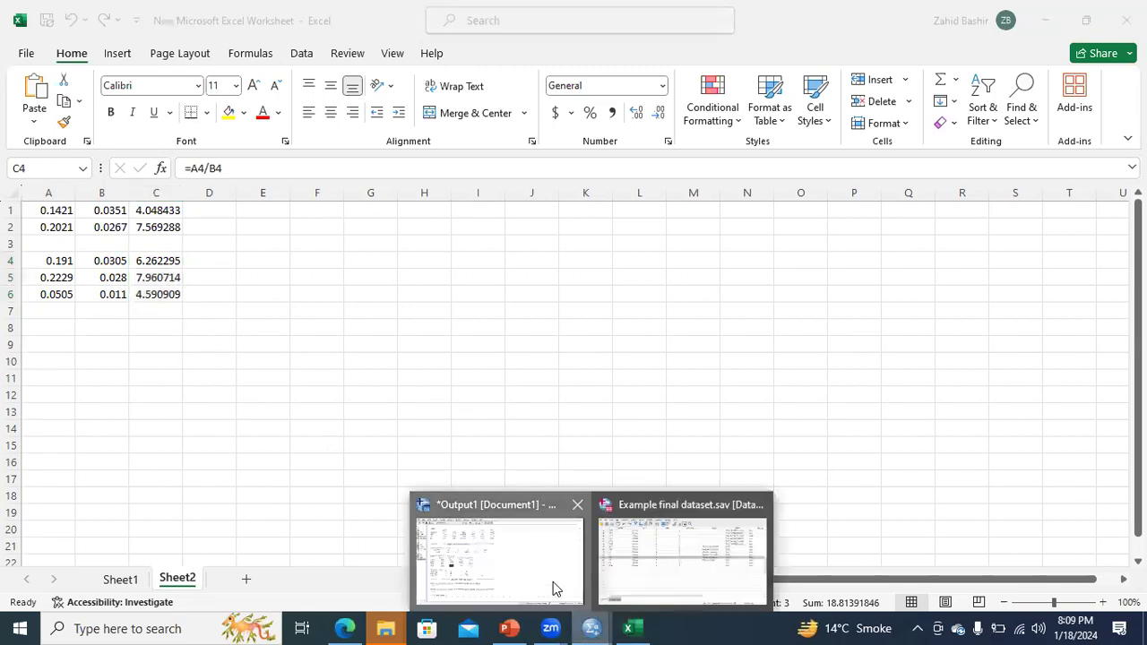
Step: Go back through the SPSS output to PowerPoint slide 77 showing the SDT–OS–FS–PS diagram
{"action": "left_click", "coordinate": [553, 586]}
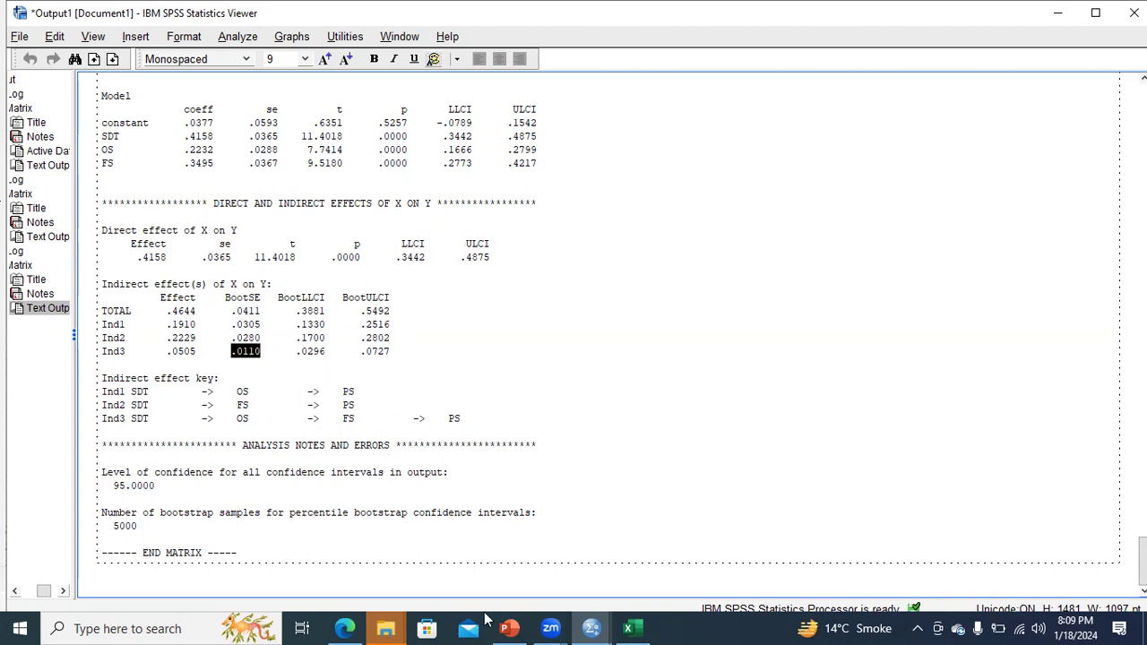
{"action": "left_click", "coordinate": [508, 628]}
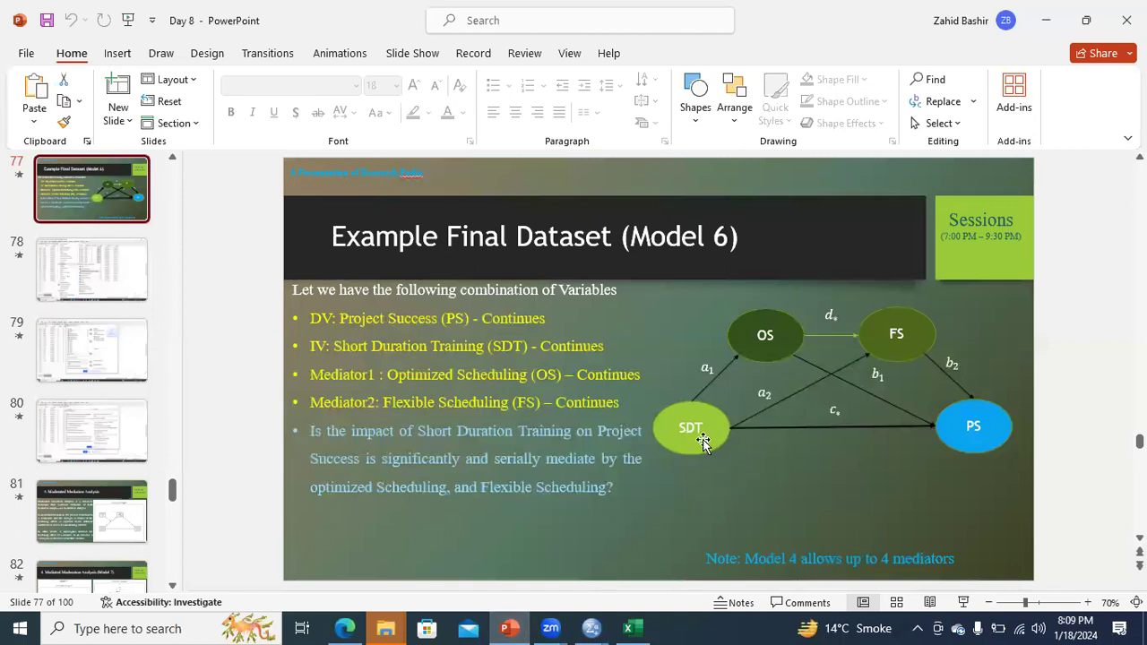
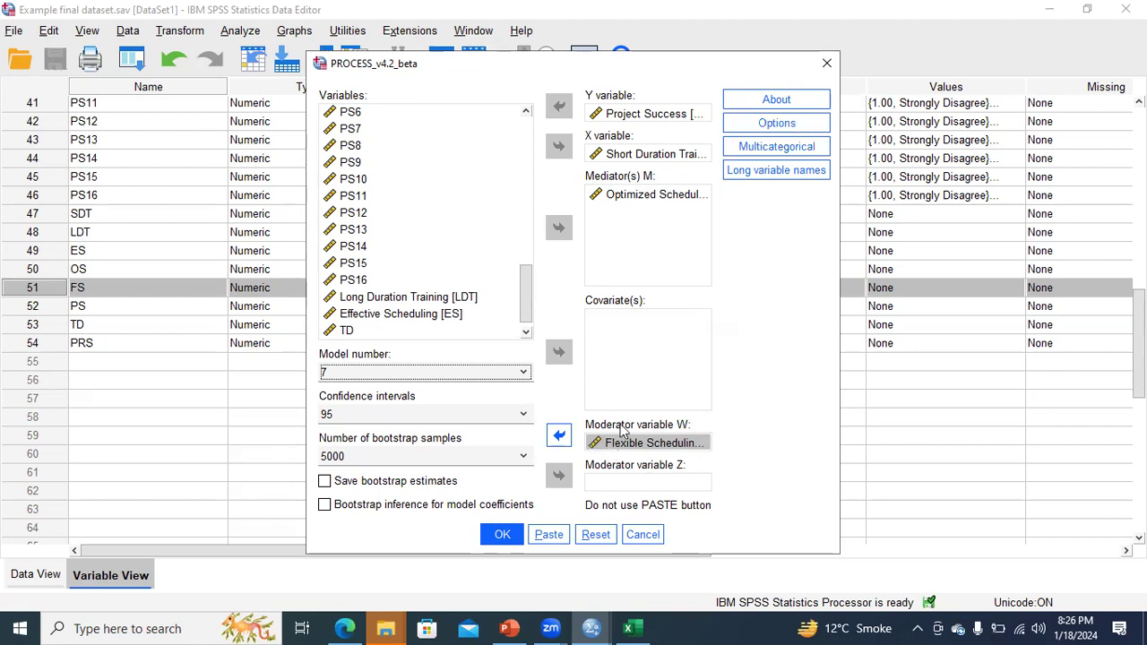
Step: Bring up the PowerPoint lecture slides for reference
{"action": "left_click", "coordinate": [507, 627]}
Step: Check the PROCESS options example on slide 89, then return to the SPSS dataset
{"action": "left_click", "coordinate": [85, 430]}
{"action": "left_click", "coordinate": [84, 510]}
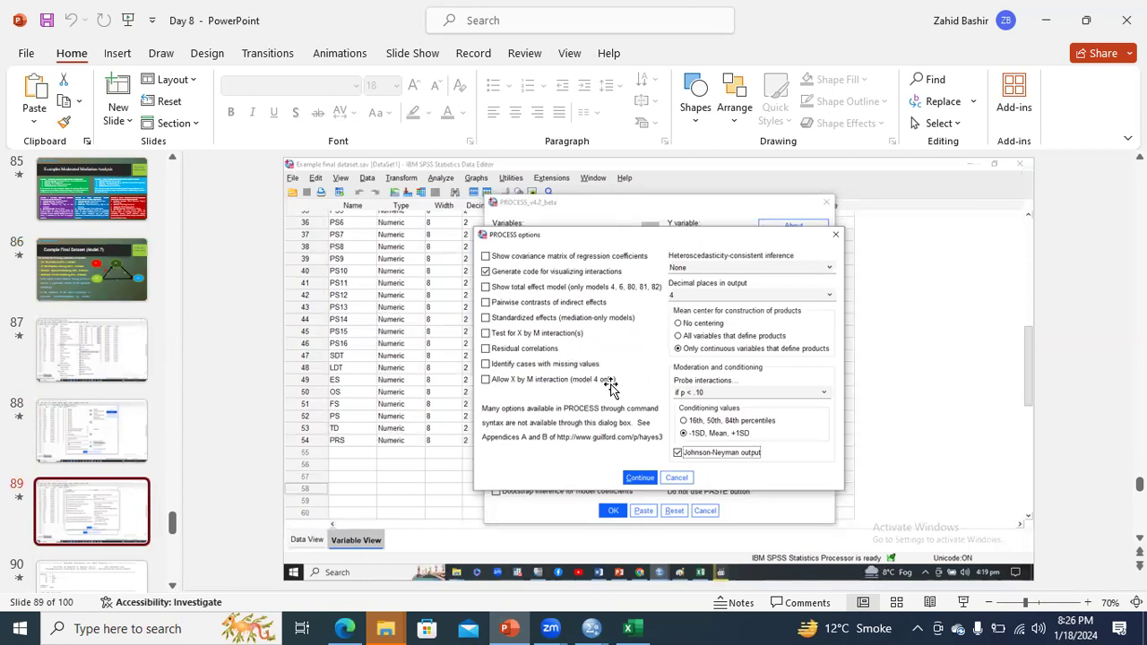
{"action": "mouse_move", "coordinate": [592, 628]}
{"action": "left_click", "coordinate": [657, 567]}
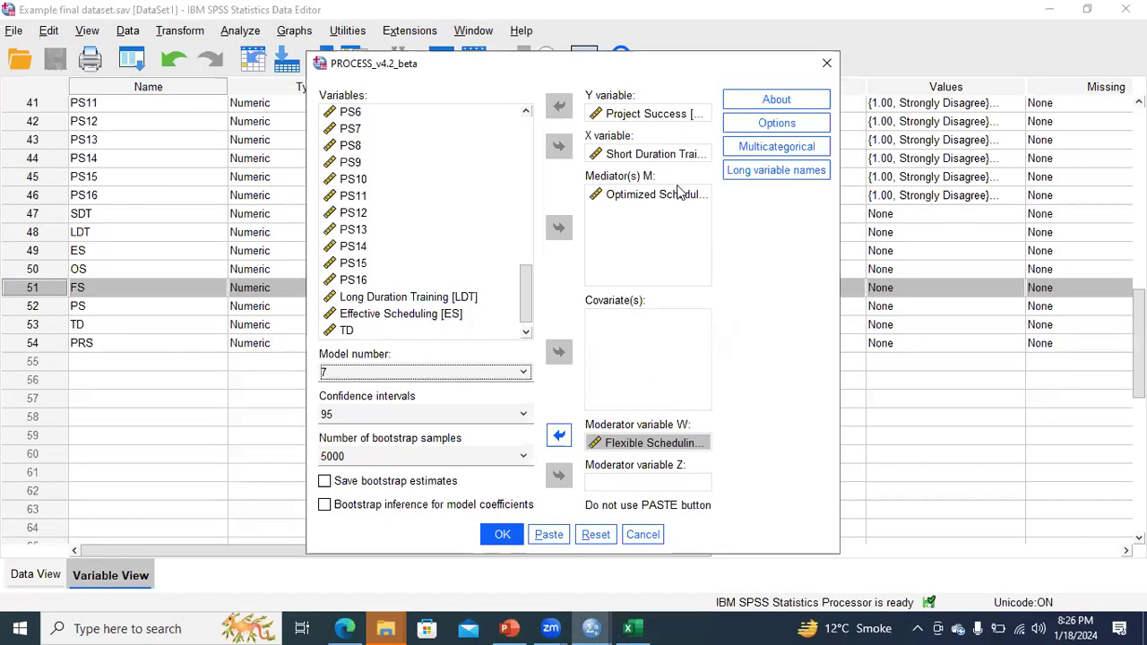
Step: Set PROCESS to center only continuous product variables, condition at −1SD/Mean/+1SD, and add Johnson-Neyman output
{"action": "left_click", "coordinate": [760, 127]}
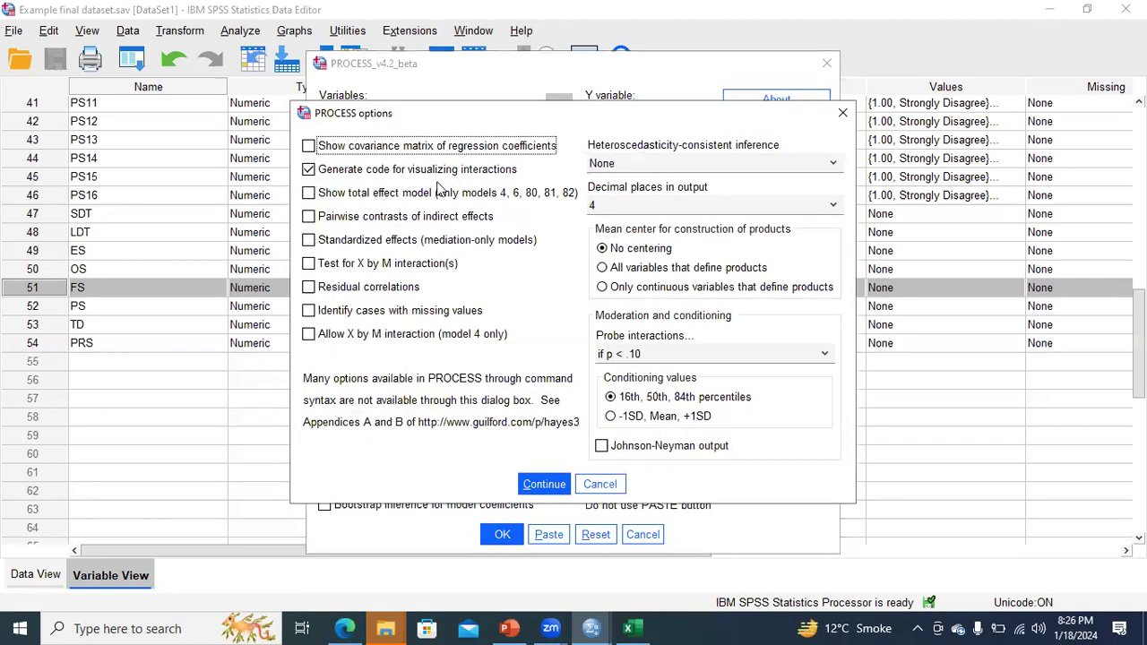
{"action": "left_click", "coordinate": [602, 288]}
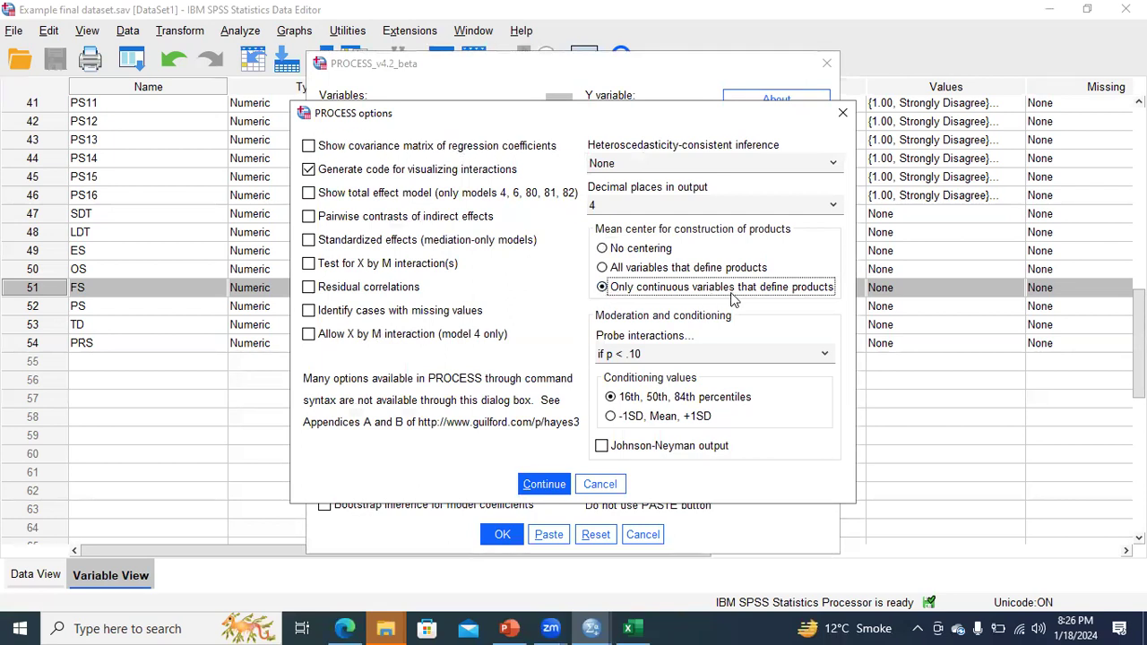
{"action": "left_click", "coordinate": [610, 418]}
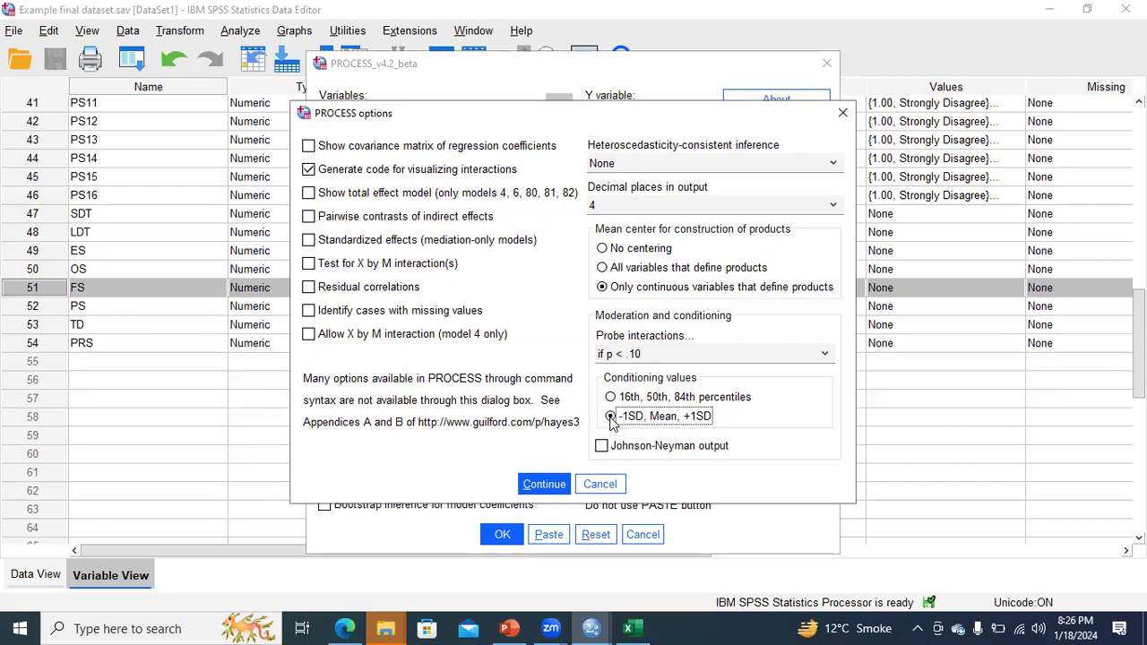
{"action": "left_click", "coordinate": [601, 447]}
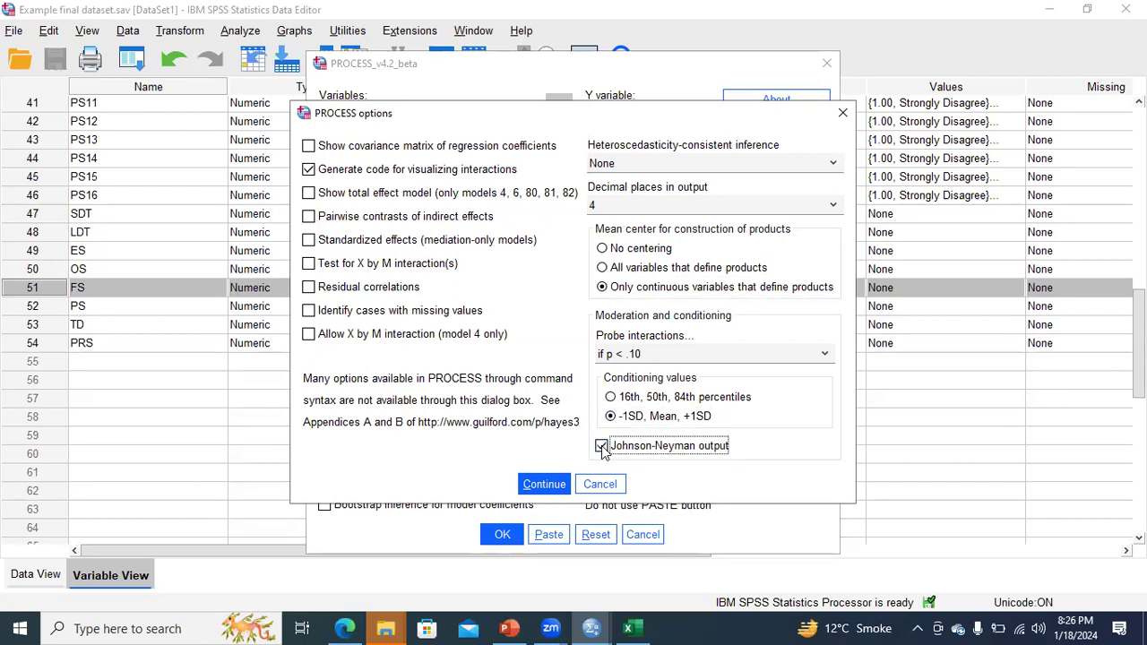
{"action": "left_click", "coordinate": [543, 485]}
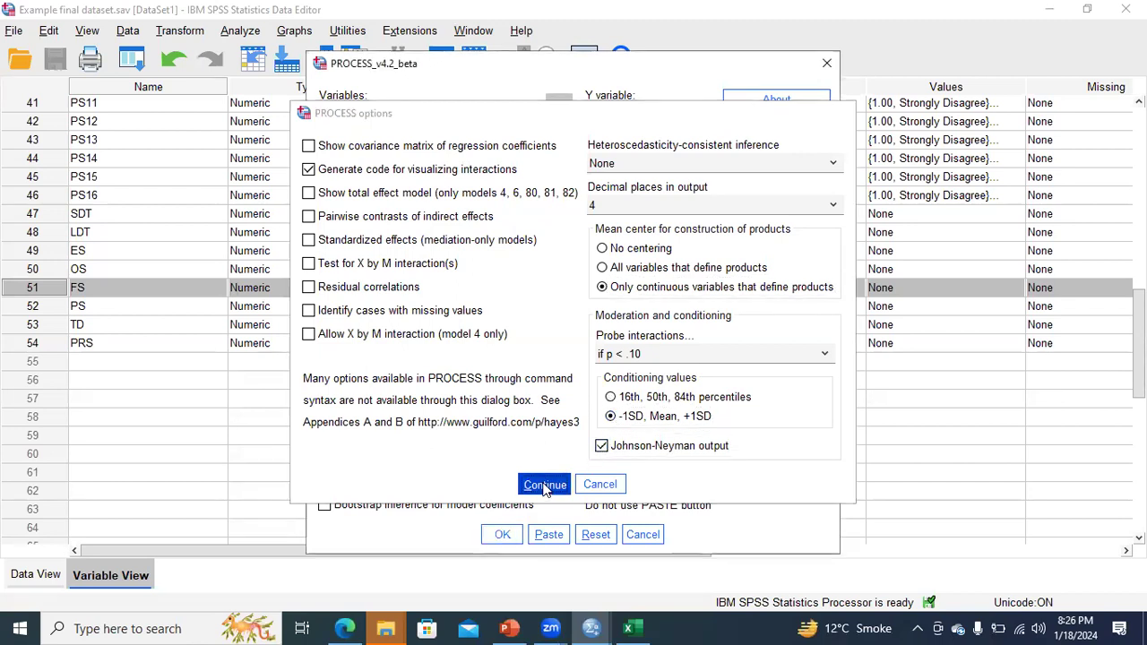
Step: Run the PROCESS Model 7 analysis and close the two leftover folder windows
{"action": "left_click", "coordinate": [503, 535]}
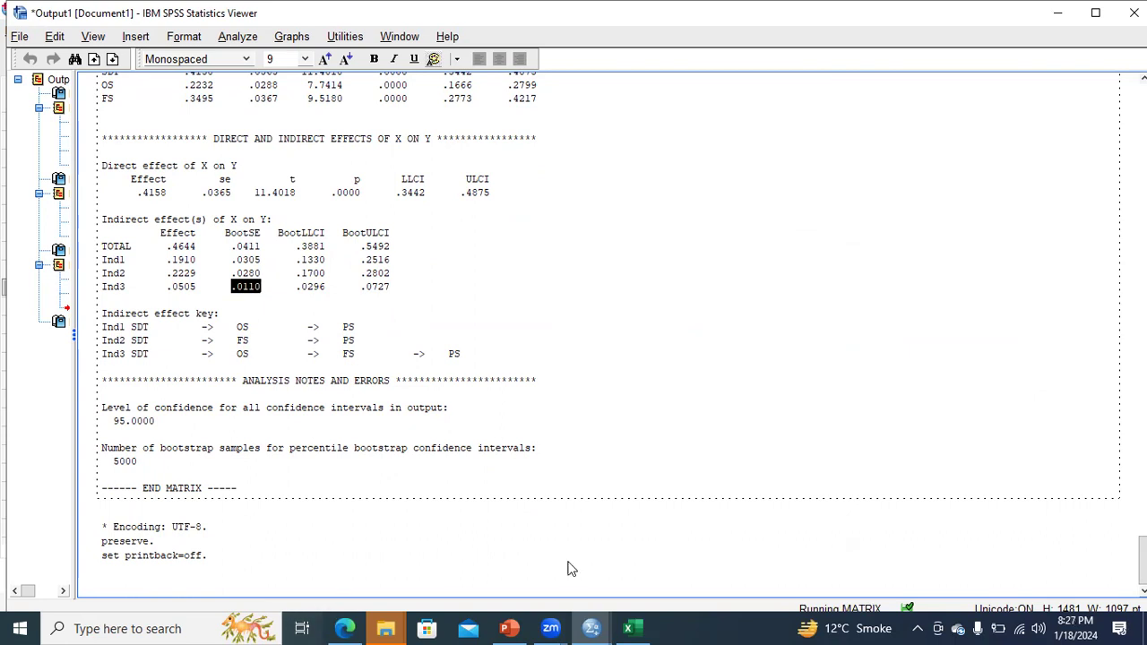
{"action": "left_click", "coordinate": [385, 628]}
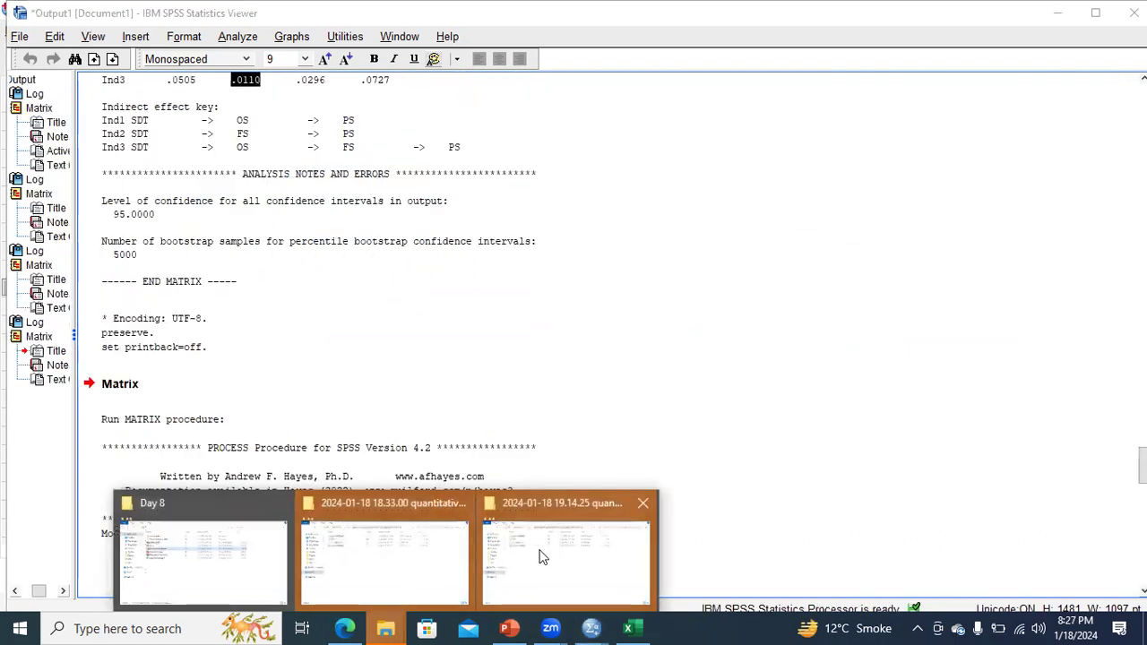
{"action": "left_click", "coordinate": [649, 502]}
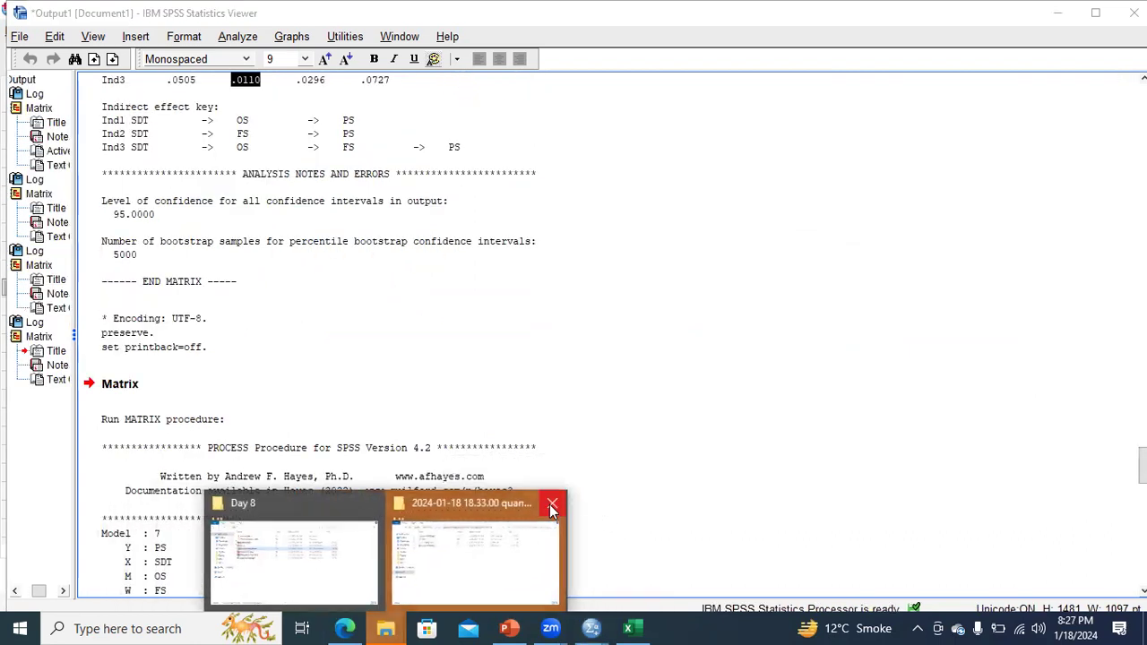
{"action": "left_click", "coordinate": [557, 503]}
{"action": "left_click", "coordinate": [615, 467]}
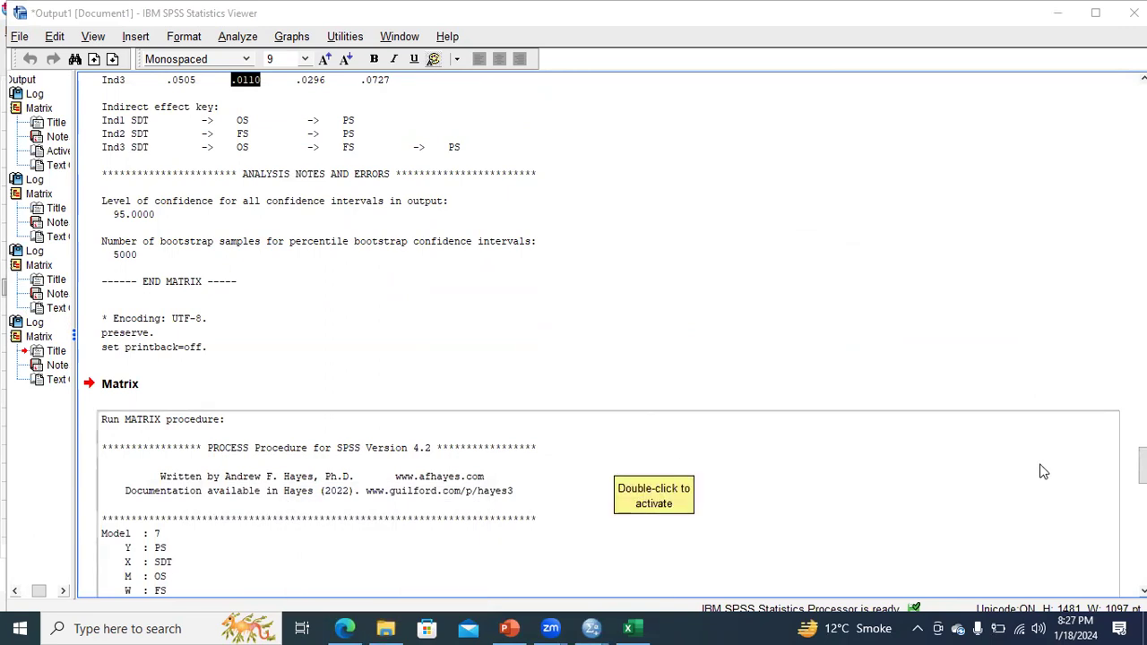
Step: Copy the PROCESS text output block from the Output Viewer
{"action": "left_click_drag", "start_coordinate": [1143, 466], "coordinate": [1144, 484]}
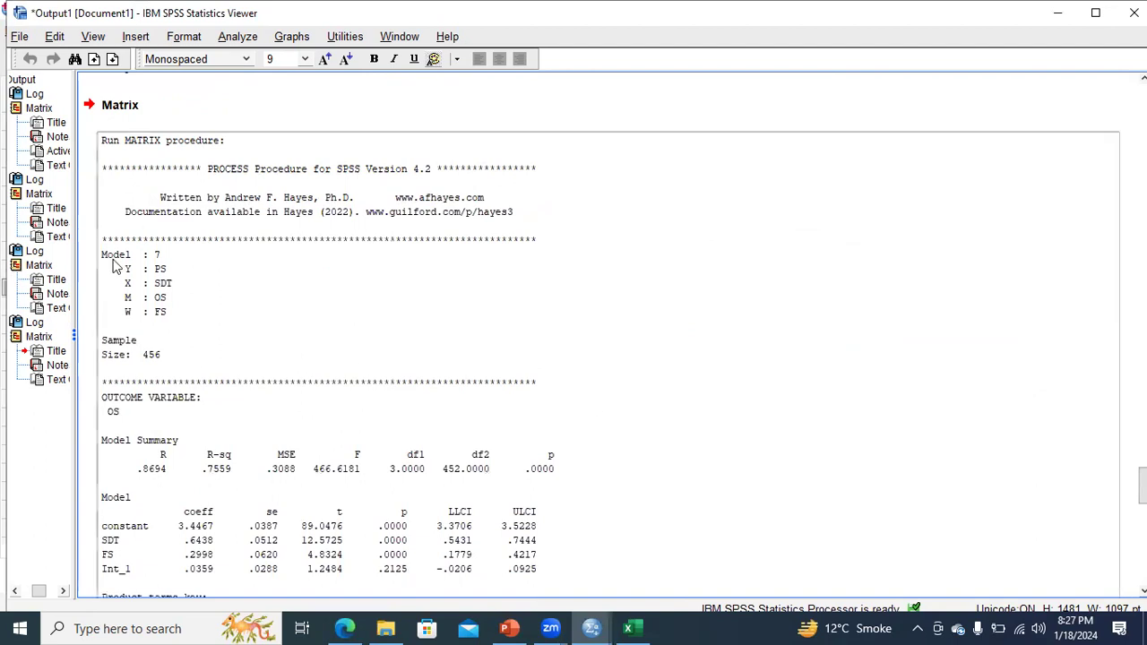
{"action": "left_click", "coordinate": [177, 285]}
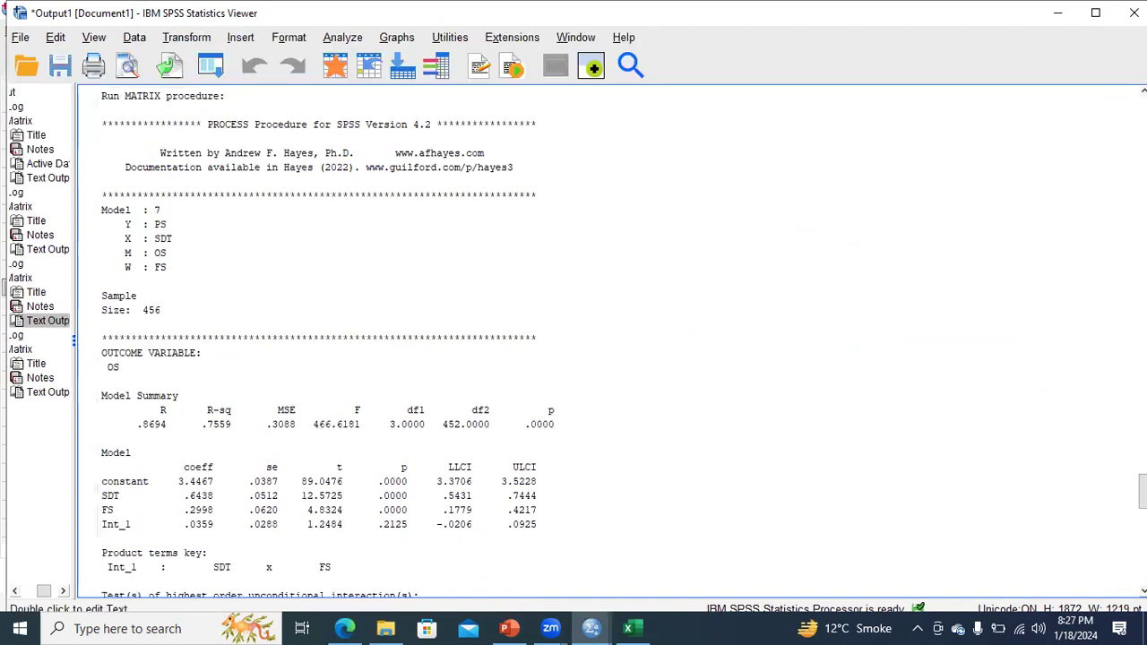
{"action": "left_click_drag", "start_coordinate": [1143, 491], "coordinate": [1144, 481]}
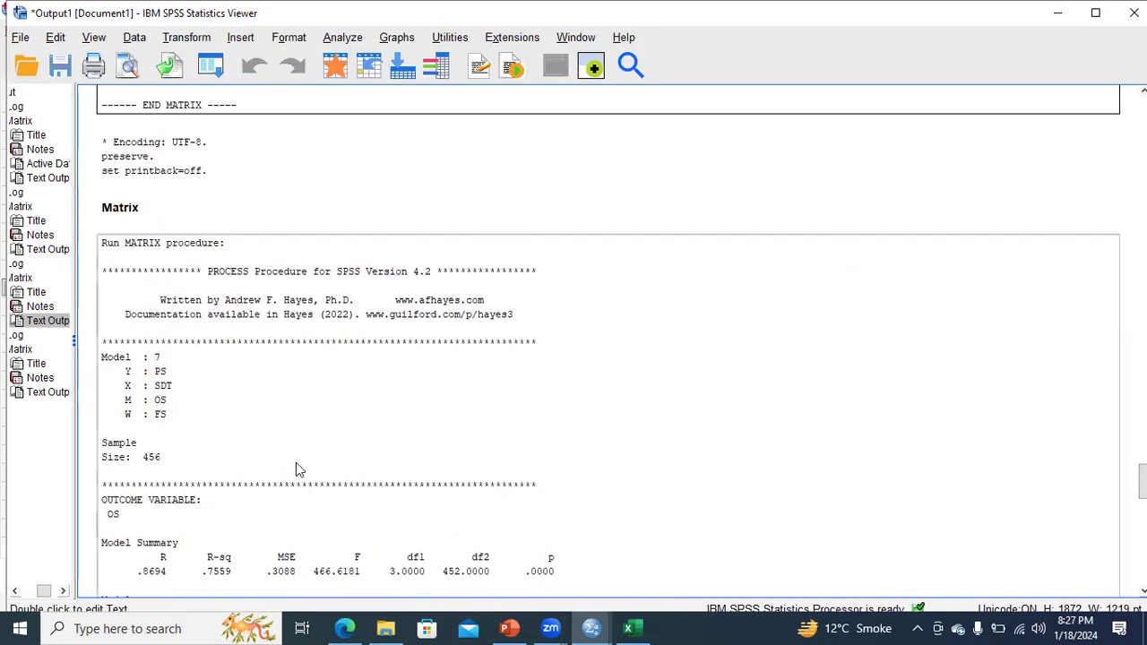
{"action": "scroll", "coordinate": [287, 463], "scroll_direction": "down", "scroll_amount": 3}
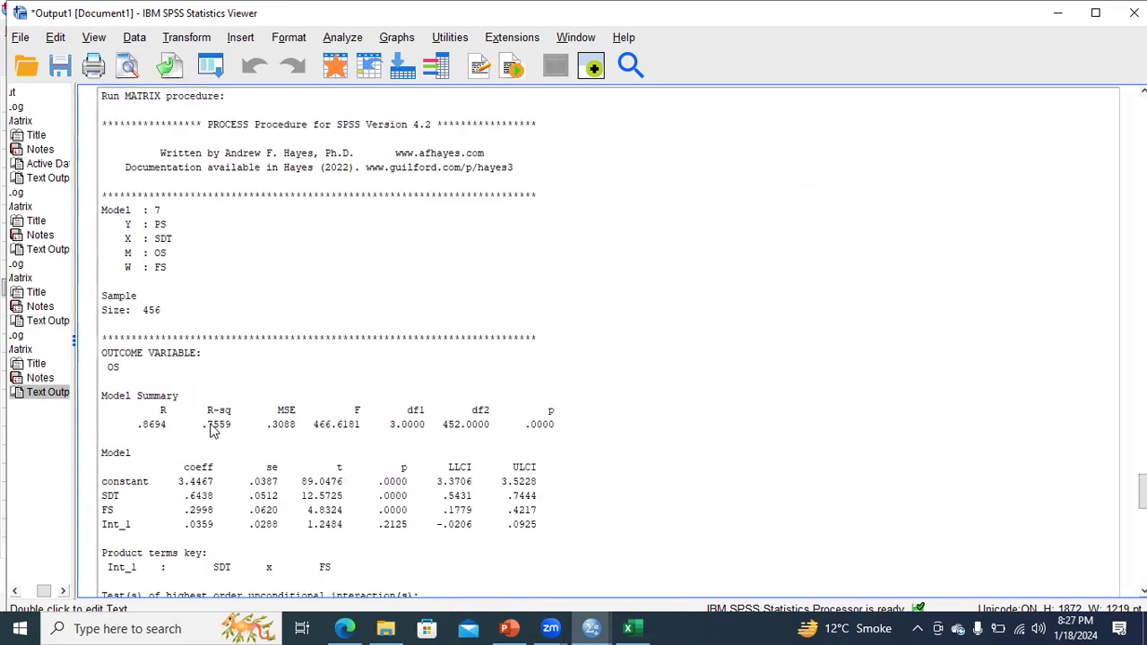
{"action": "right_click", "coordinate": [209, 468]}
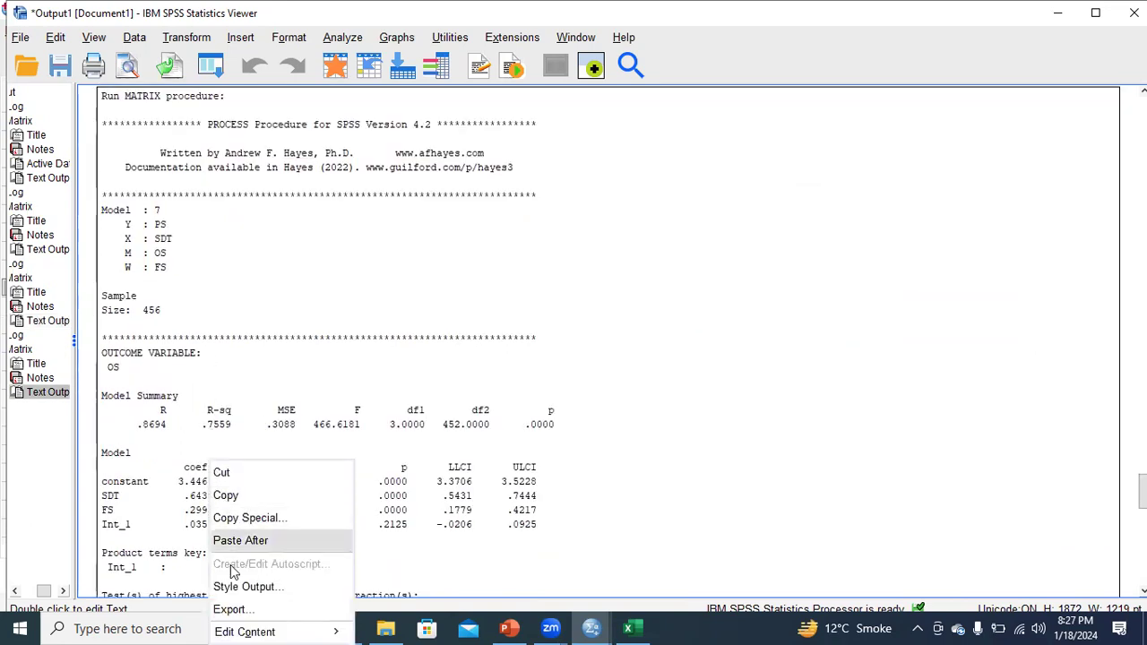
{"action": "left_click", "coordinate": [227, 495]}
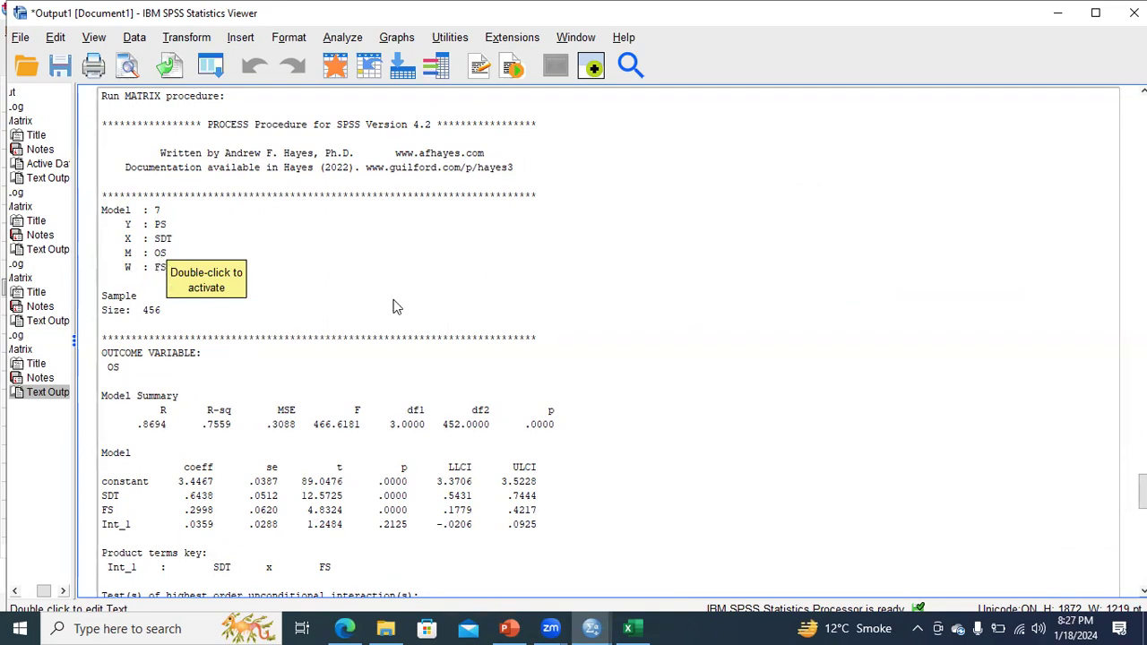
Step: Scroll the results, then show the Example Final Dataset (Model 7) slide in PowerPoint
{"action": "scroll", "coordinate": [997, 327], "scroll_direction": "down", "scroll_amount": 1}
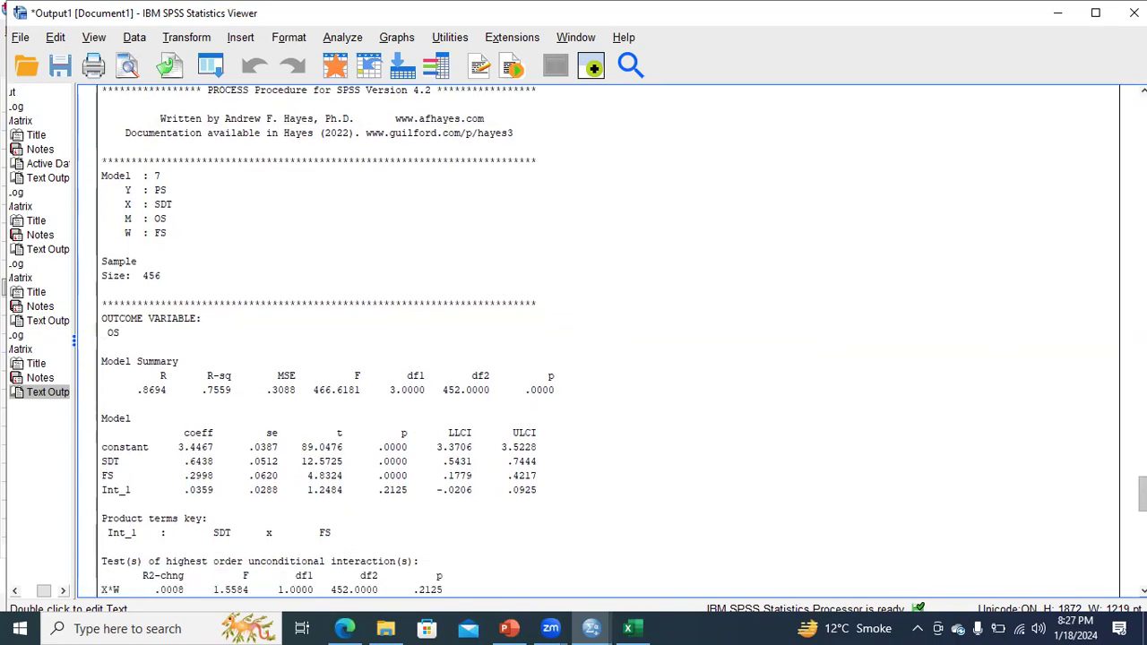
{"action": "scroll", "coordinate": [1105, 496], "scroll_direction": "down", "scroll_amount": 3}
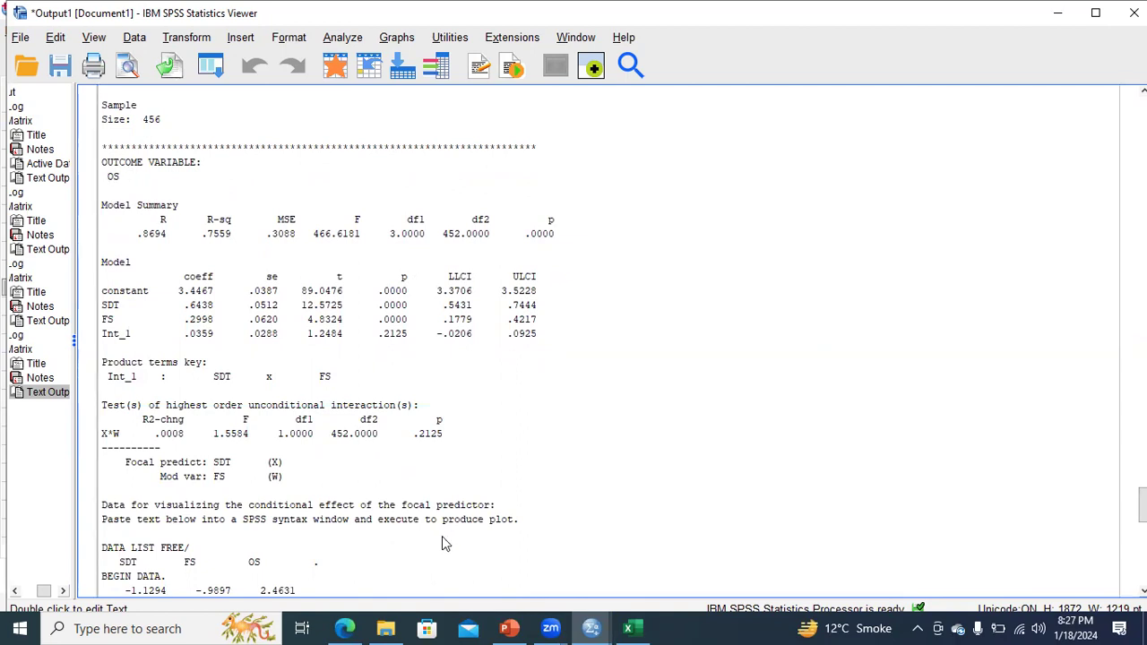
{"action": "left_click", "coordinate": [508, 628]}
{"action": "left_click", "coordinate": [52, 288]}
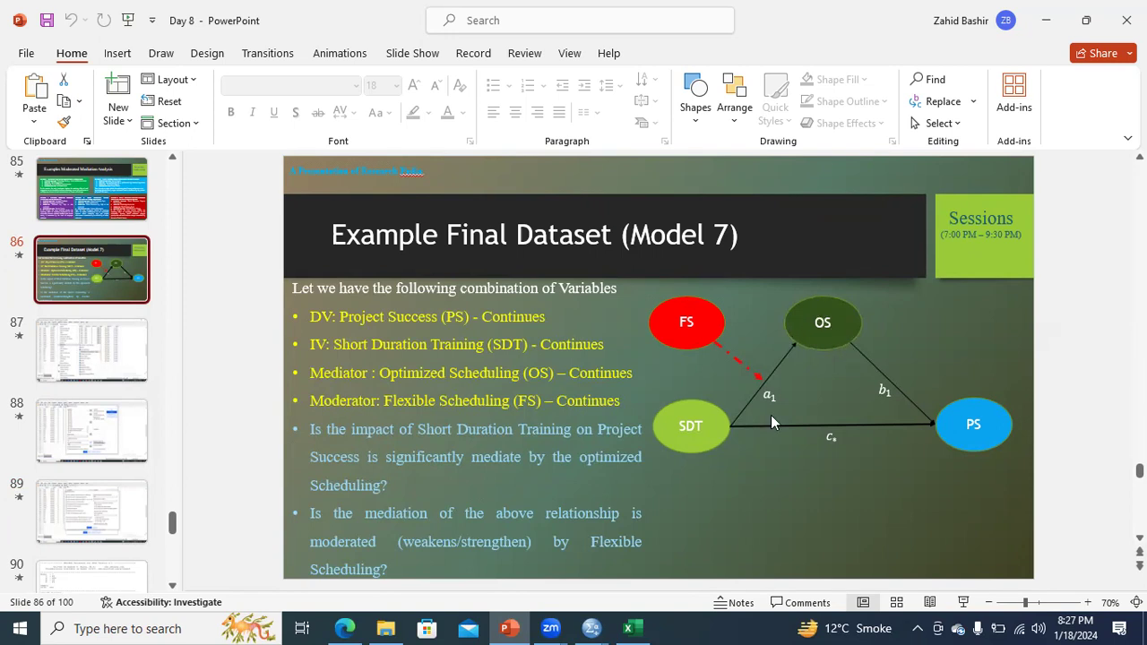
Step: Glance at the SPSS output, then revisit slides 82 and 86 with the Model 7 diagrams
{"action": "mouse_move", "coordinate": [593, 627]}
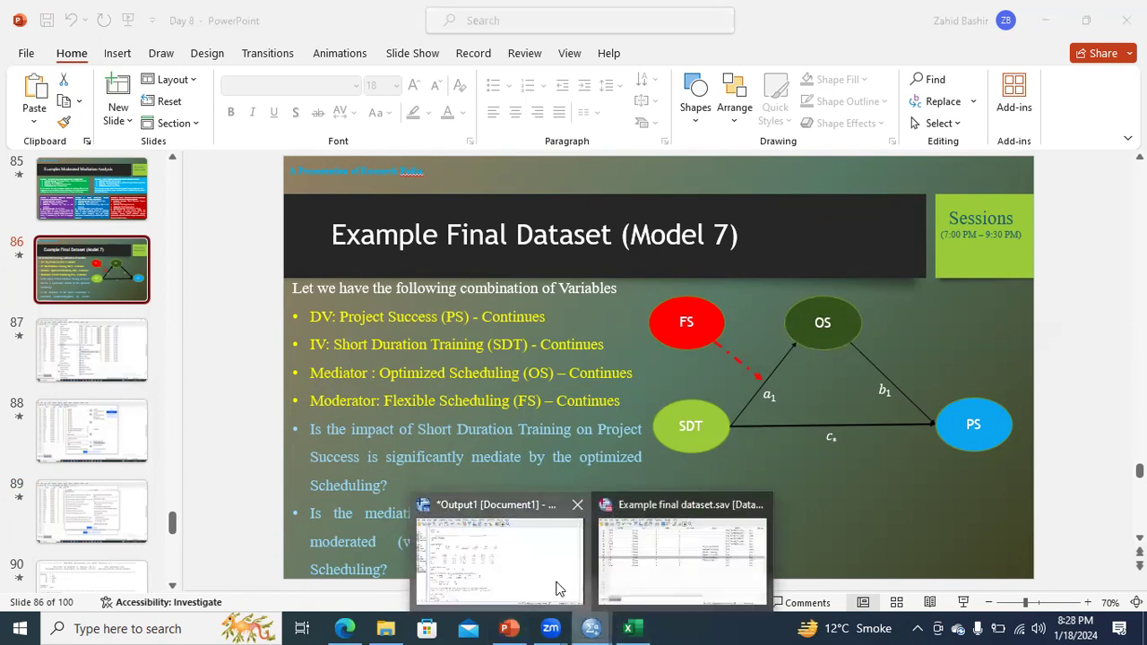
{"action": "left_click", "coordinate": [555, 586]}
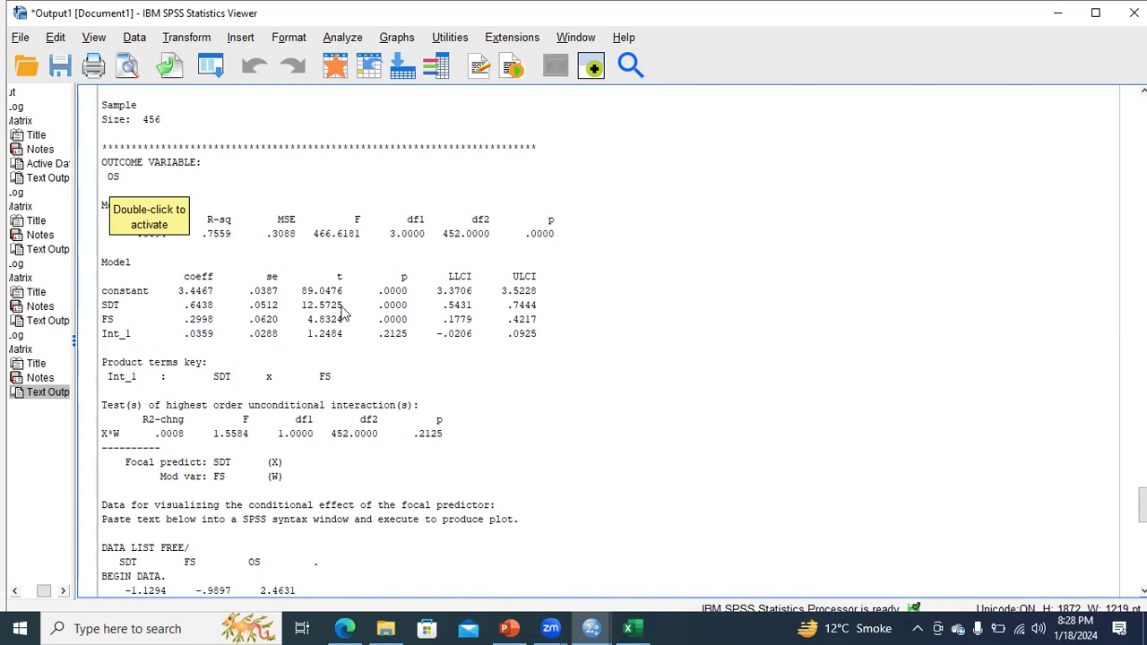
{"action": "left_click", "coordinate": [509, 628]}
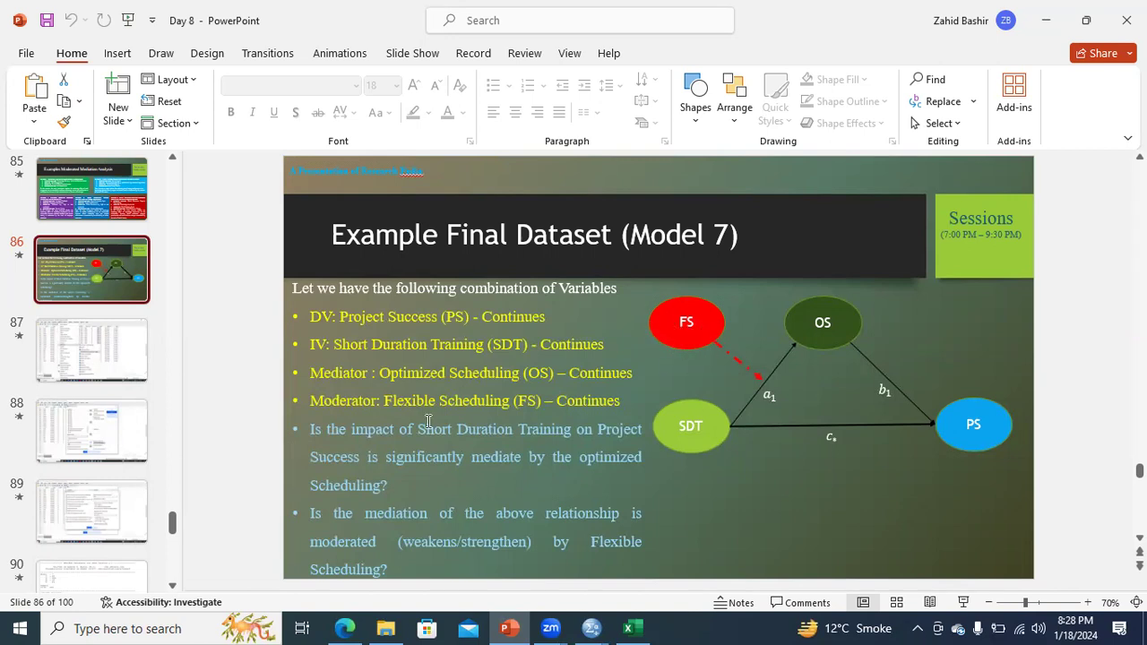
{"action": "left_click_drag", "start_coordinate": [172, 525], "coordinate": [173, 500]}
{"action": "left_click", "coordinate": [104, 405]}
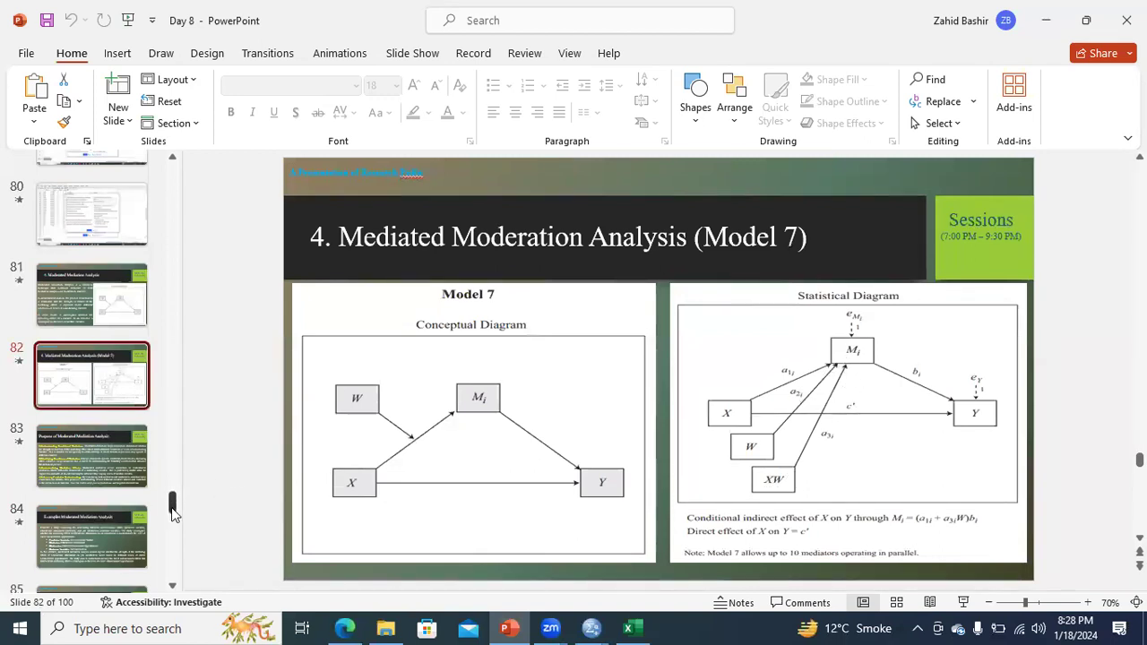
{"action": "left_click_drag", "start_coordinate": [172, 510], "coordinate": [177, 525]}
{"action": "left_click", "coordinate": [136, 434]}
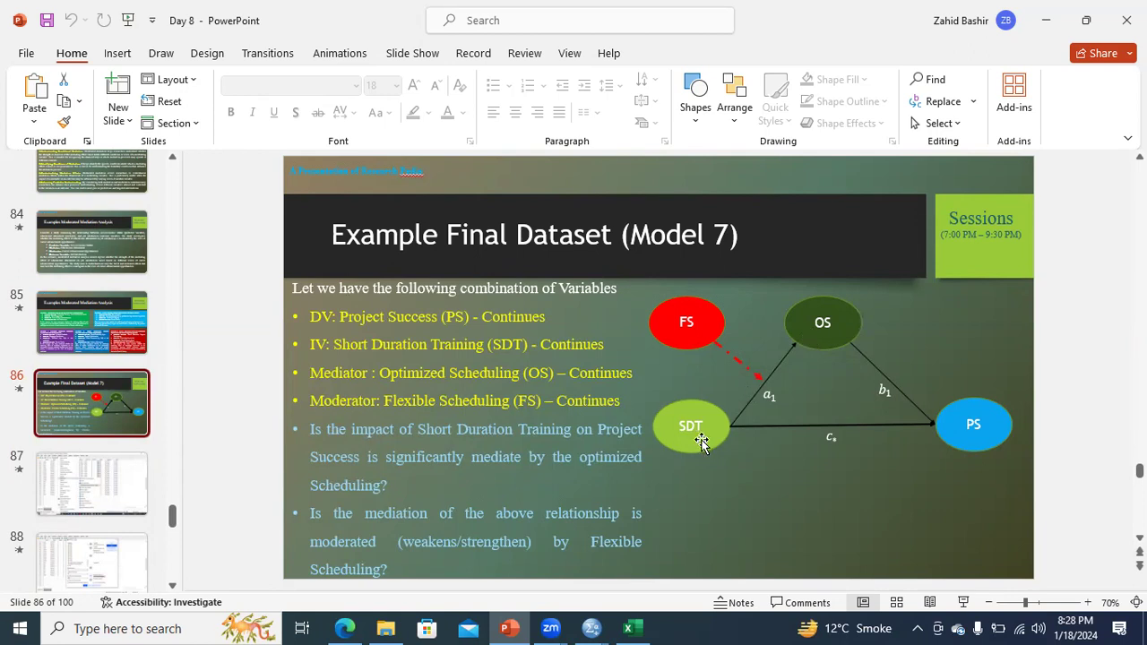
Step: Bring the Output1 viewer forward showing the OS model (R-sq .7559, SDT×FS p = .2125)
{"action": "mouse_move", "coordinate": [591, 627]}
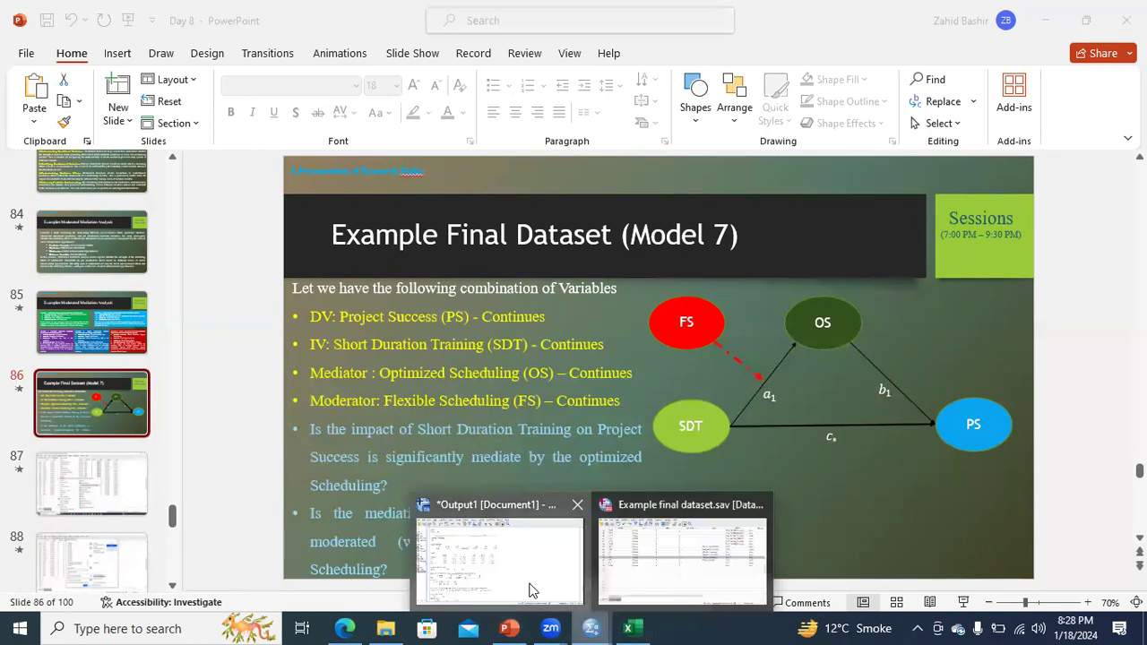
{"action": "left_click", "coordinate": [532, 587]}
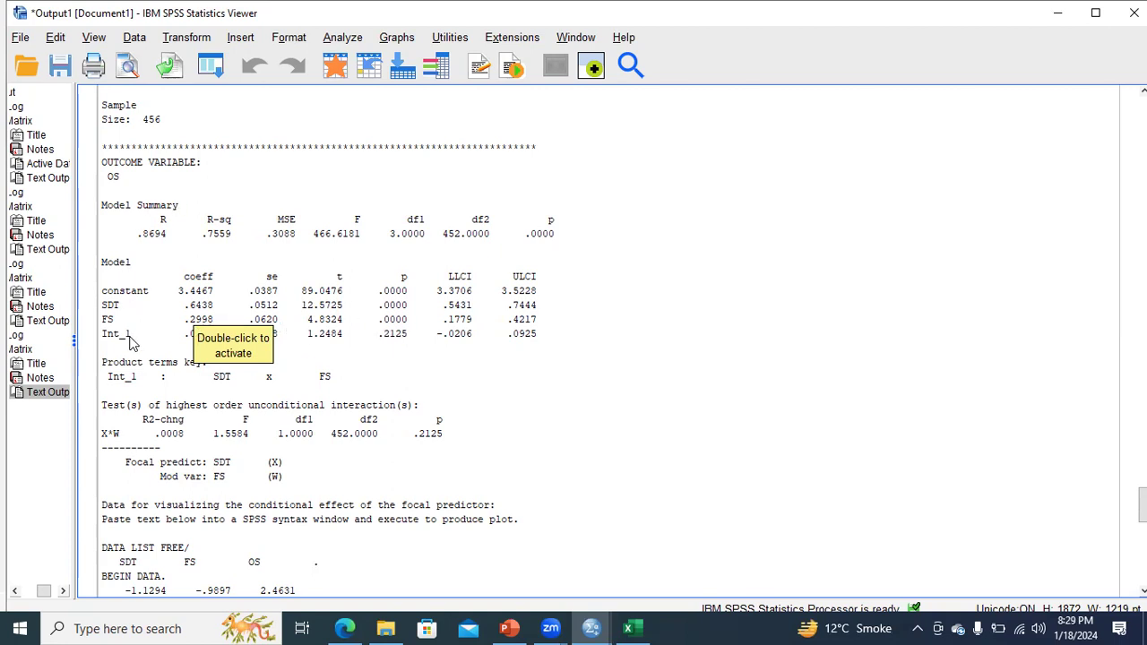
{"action": "scroll", "coordinate": [130, 342], "scroll_direction": "up", "scroll_amount": 4}
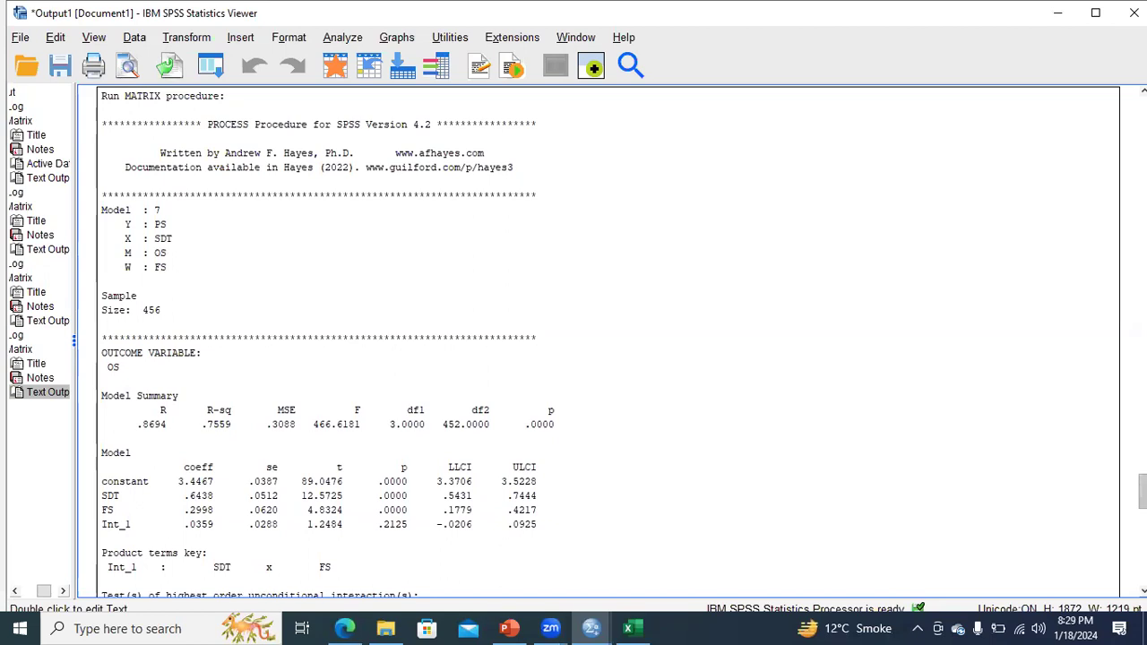
Step: Scroll the PROCESS results down to the Index of moderated mediation, then return to slide 86
{"action": "scroll", "coordinate": [608, 336], "scroll_direction": "down", "scroll_amount": 20}
{"action": "scroll", "coordinate": [608, 336], "scroll_direction": "up", "scroll_amount": 8}
{"action": "scroll", "coordinate": [170, 396], "scroll_direction": "up", "scroll_amount": 12}
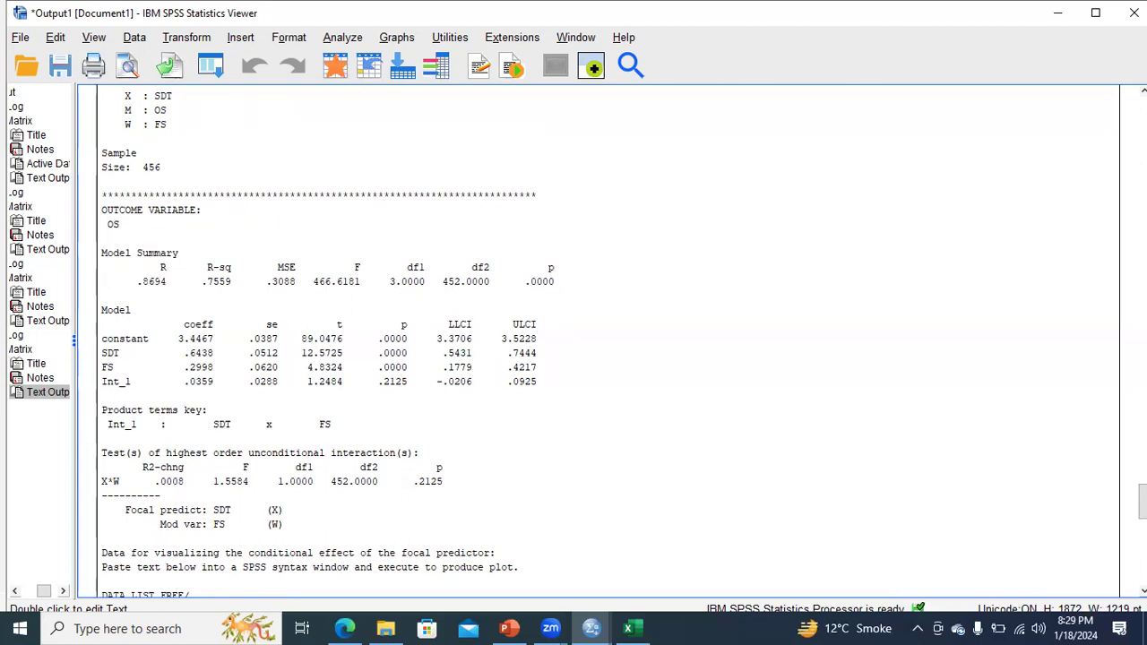
{"action": "scroll", "coordinate": [785, 495], "scroll_direction": "down", "scroll_amount": 2}
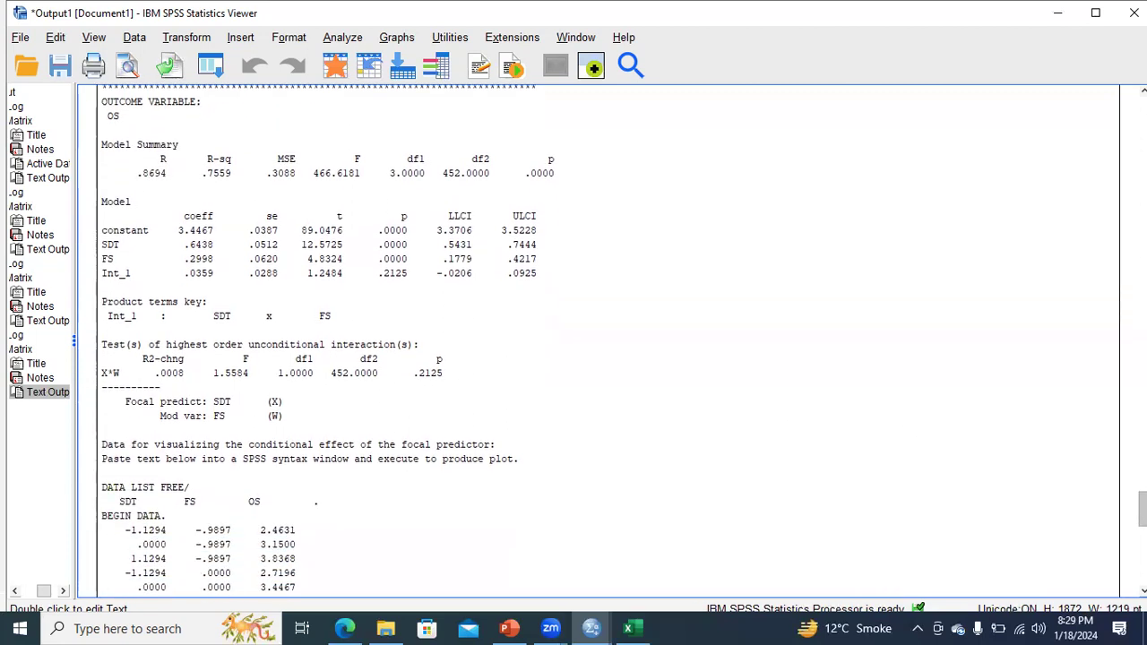
{"action": "scroll", "coordinate": [608, 339], "scroll_direction": "down", "scroll_amount": 1}
{"action": "scroll", "coordinate": [608, 339], "scroll_direction": "down", "scroll_amount": 2}
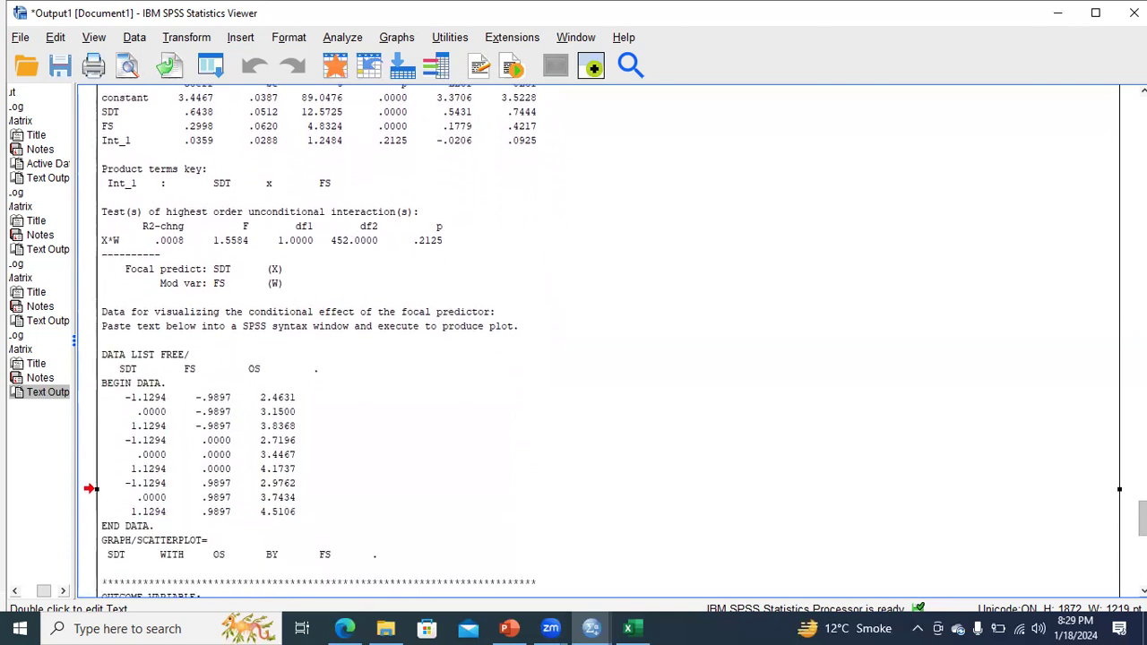
{"action": "scroll", "coordinate": [602, 341], "scroll_direction": "down", "scroll_amount": 9}
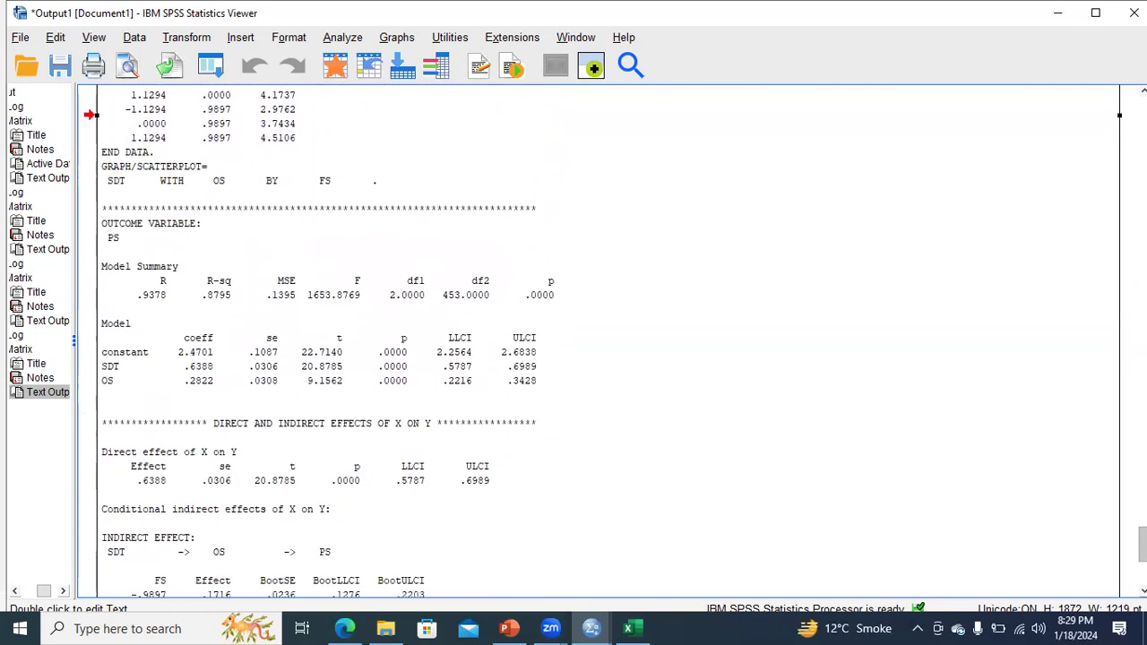
{"action": "scroll", "coordinate": [602, 340], "scroll_direction": "down", "scroll_amount": 2}
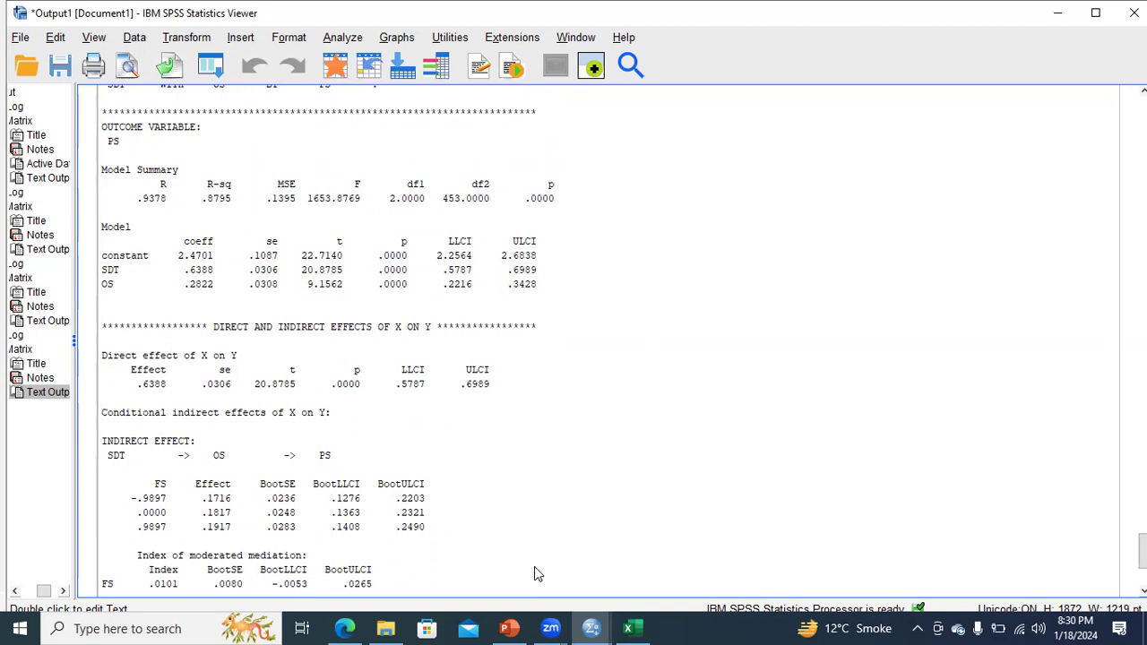
{"action": "left_click", "coordinate": [509, 628]}
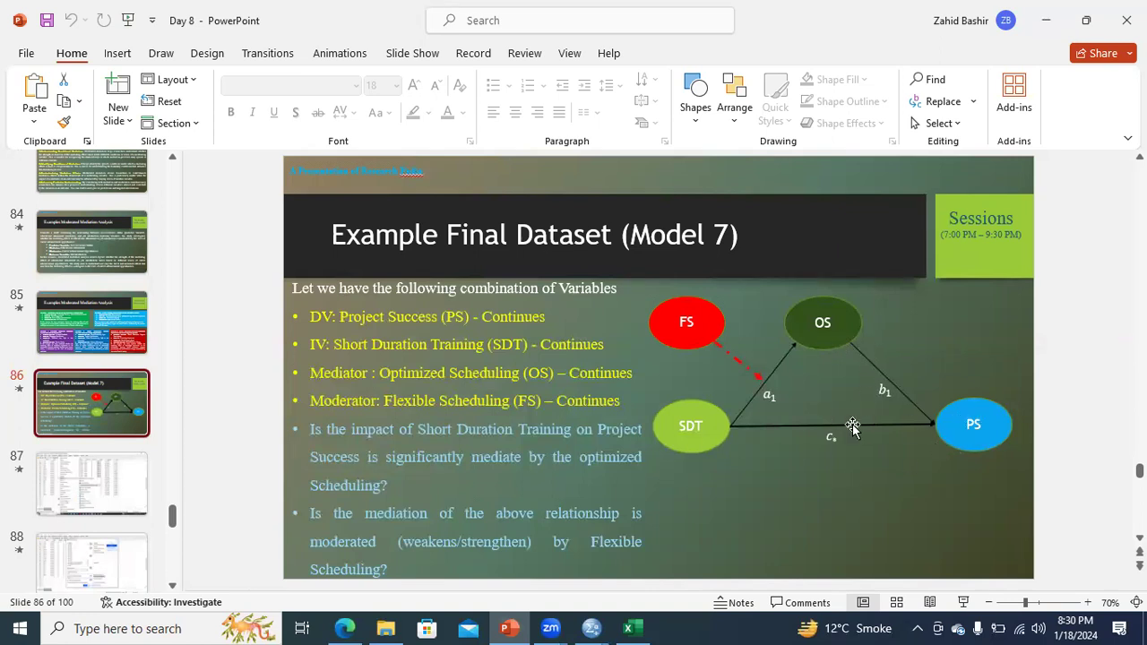
Step: Bring Output1 forward and select the PROCESS text showing the index .0101 (BootCI −.0053 to .0265)
{"action": "left_click", "coordinate": [588, 626]}
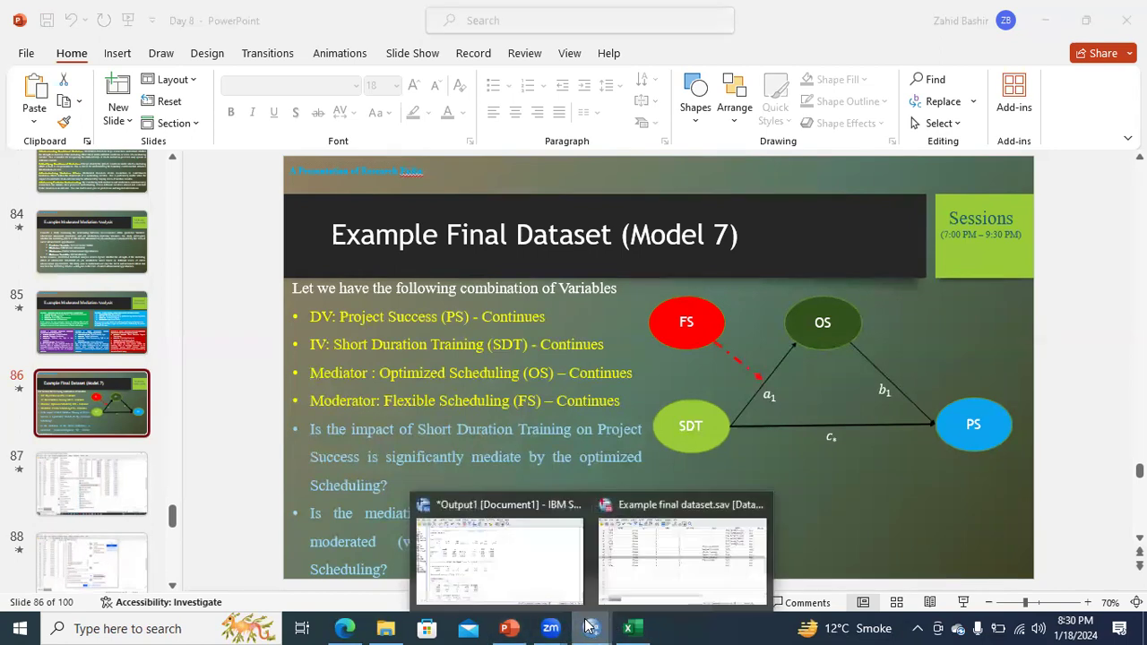
{"action": "left_click", "coordinate": [519, 550]}
{"action": "scroll", "coordinate": [520, 546], "scroll_direction": "up", "scroll_amount": 3}
{"action": "left_click", "coordinate": [1119, 535]}
Step: Scroll through the indirect effect and analysis notes sections, then go back to slide 86
{"action": "scroll", "coordinate": [1119, 535], "scroll_direction": "down", "scroll_amount": 9}
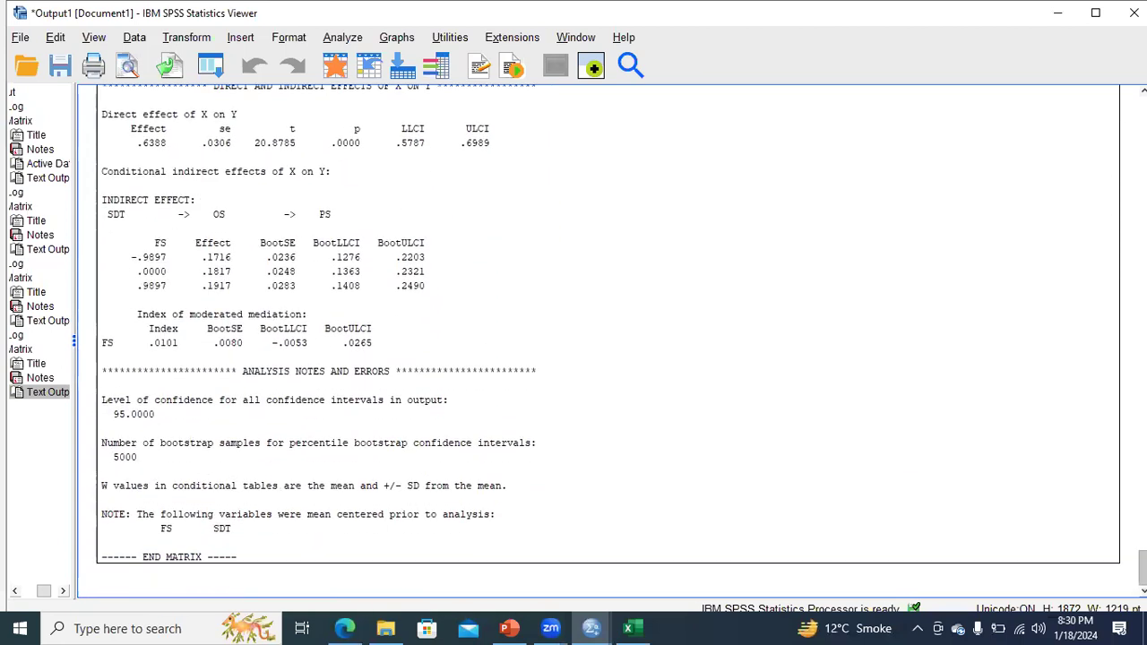
{"action": "scroll", "coordinate": [256, 560], "scroll_direction": "up", "scroll_amount": 9}
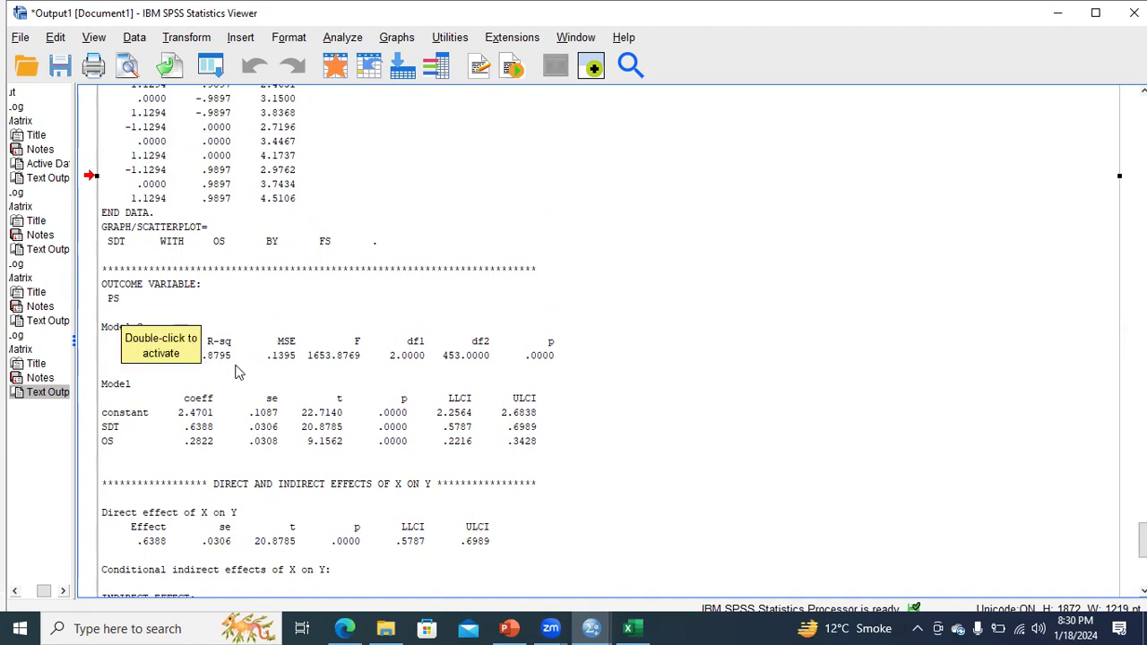
{"action": "scroll", "coordinate": [213, 355], "scroll_direction": "up", "scroll_amount": 6}
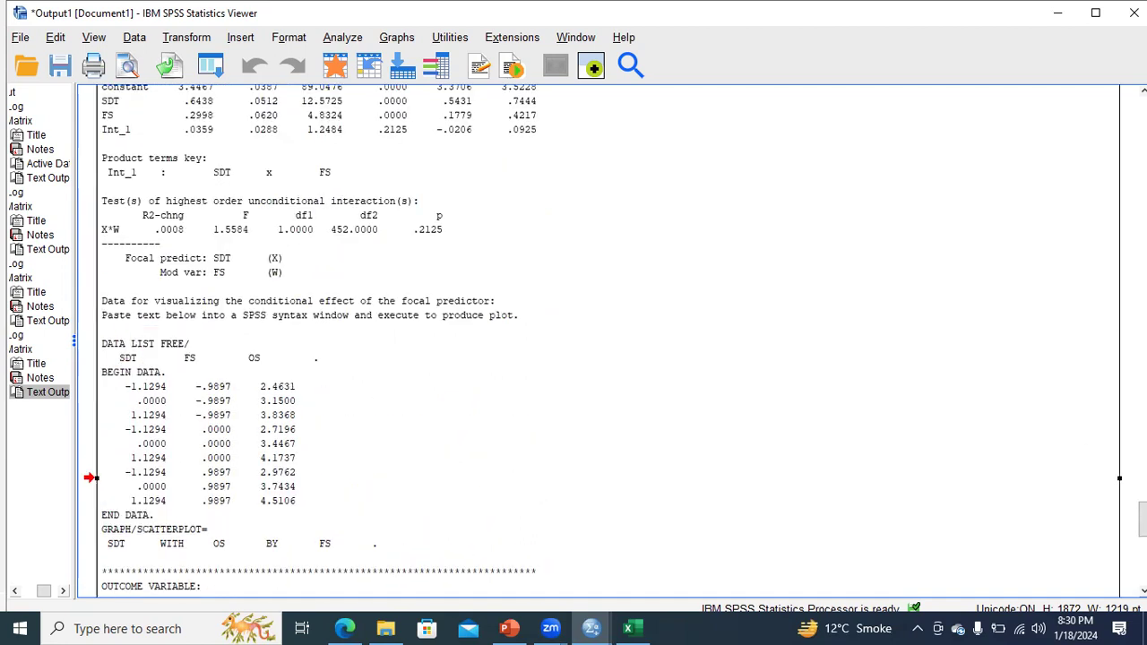
{"action": "scroll", "coordinate": [600, 338], "scroll_direction": "down", "scroll_amount": 6}
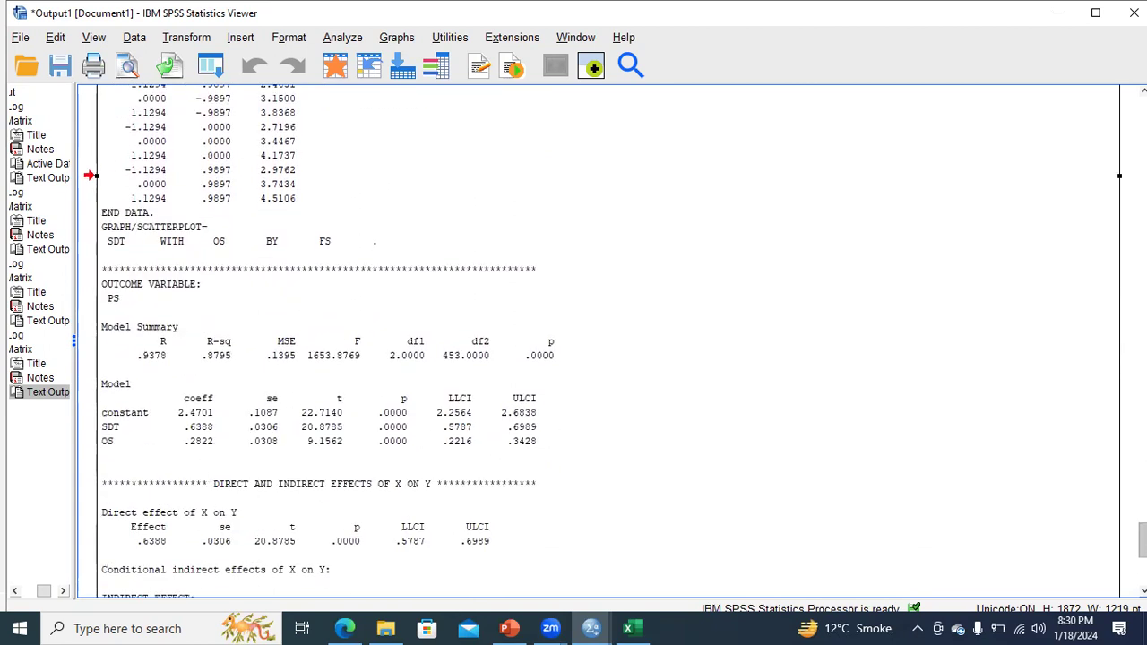
{"action": "scroll", "coordinate": [289, 443], "scroll_direction": "down", "scroll_amount": 3}
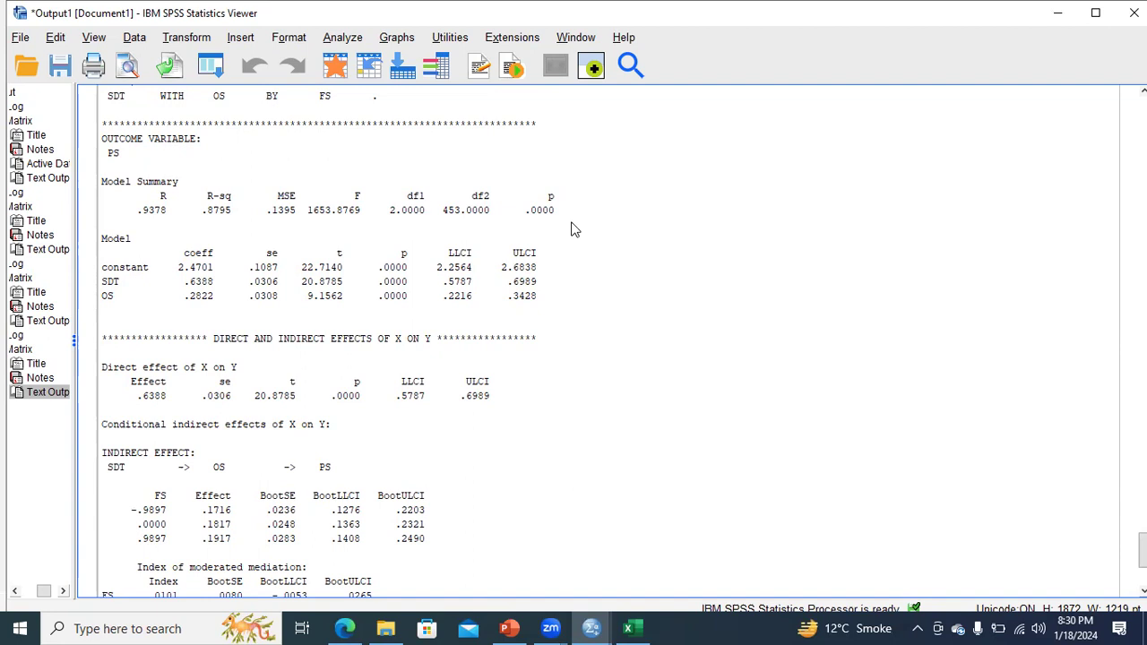
{"action": "scroll", "coordinate": [987, 486], "scroll_direction": "down", "scroll_amount": 4}
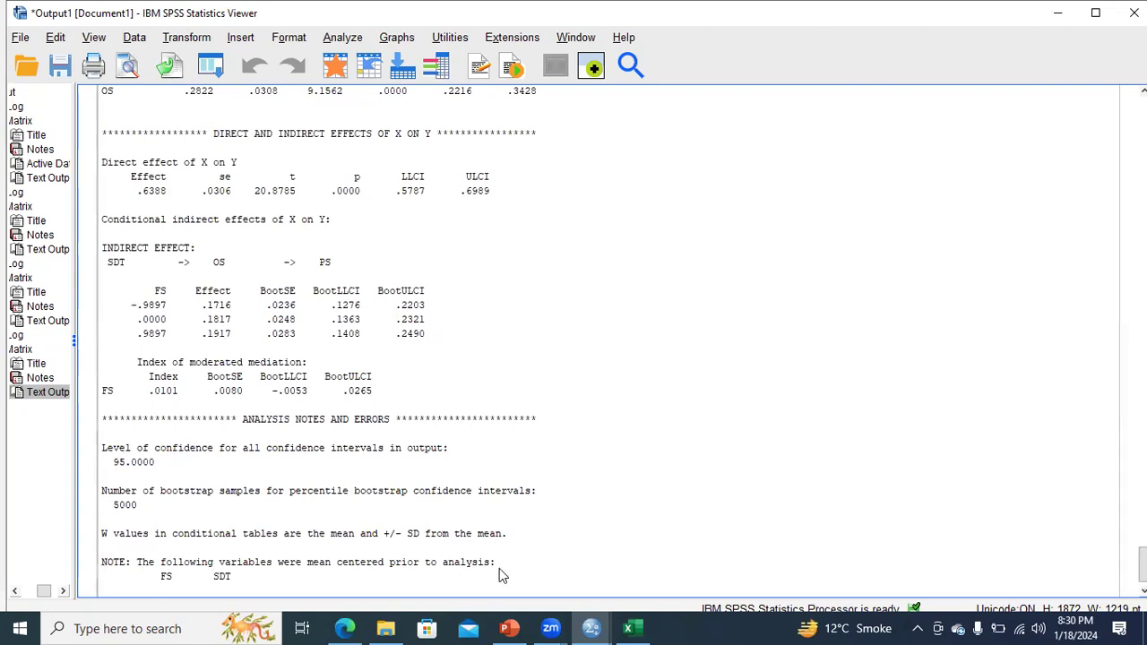
{"action": "left_click", "coordinate": [509, 628]}
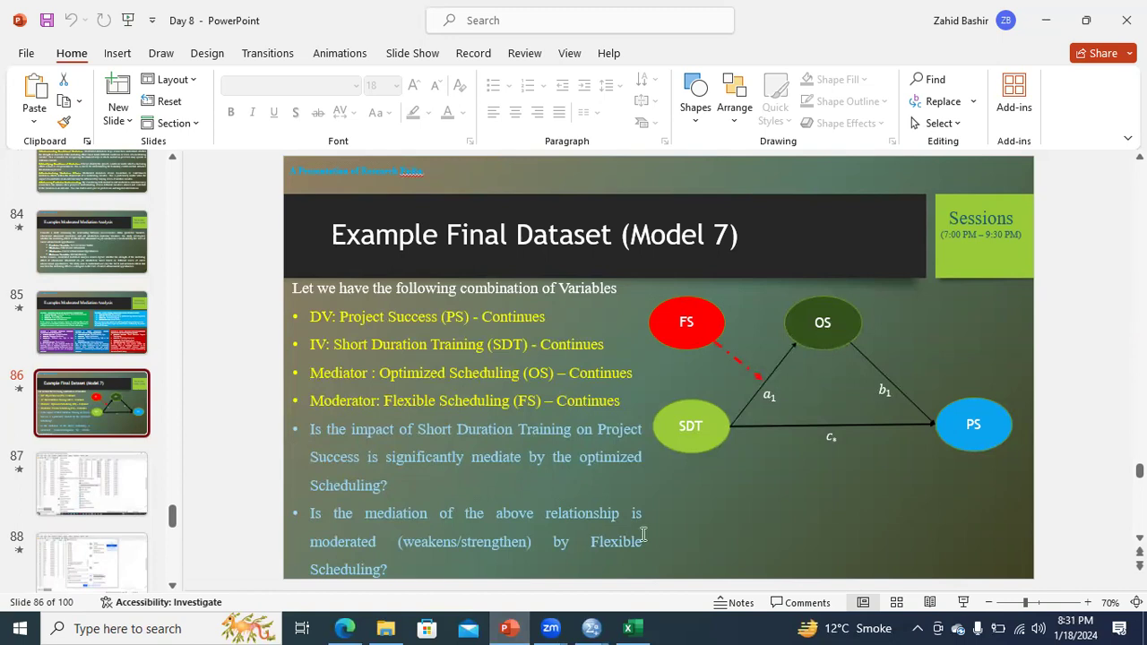
Step: Switch from slide 86 back to the Output1 viewer with the Index of moderated mediation table
{"action": "mouse_move", "coordinate": [593, 627]}
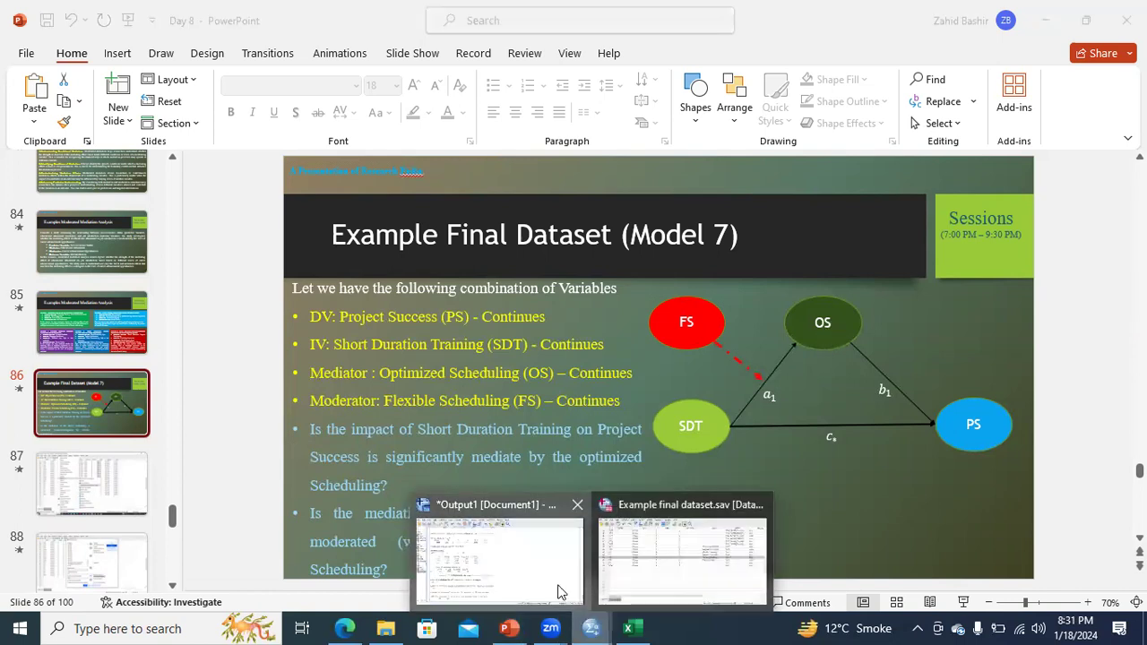
{"action": "left_click", "coordinate": [560, 591]}
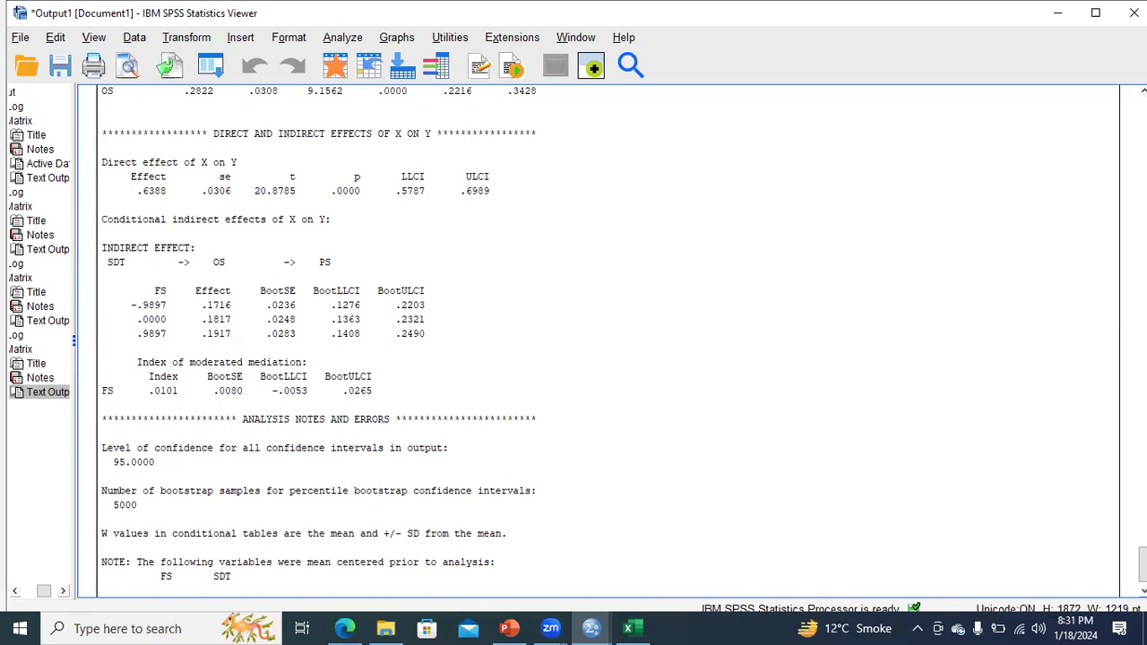
{"action": "left_click_drag", "start_coordinate": [1143, 565], "coordinate": [1142, 570]}
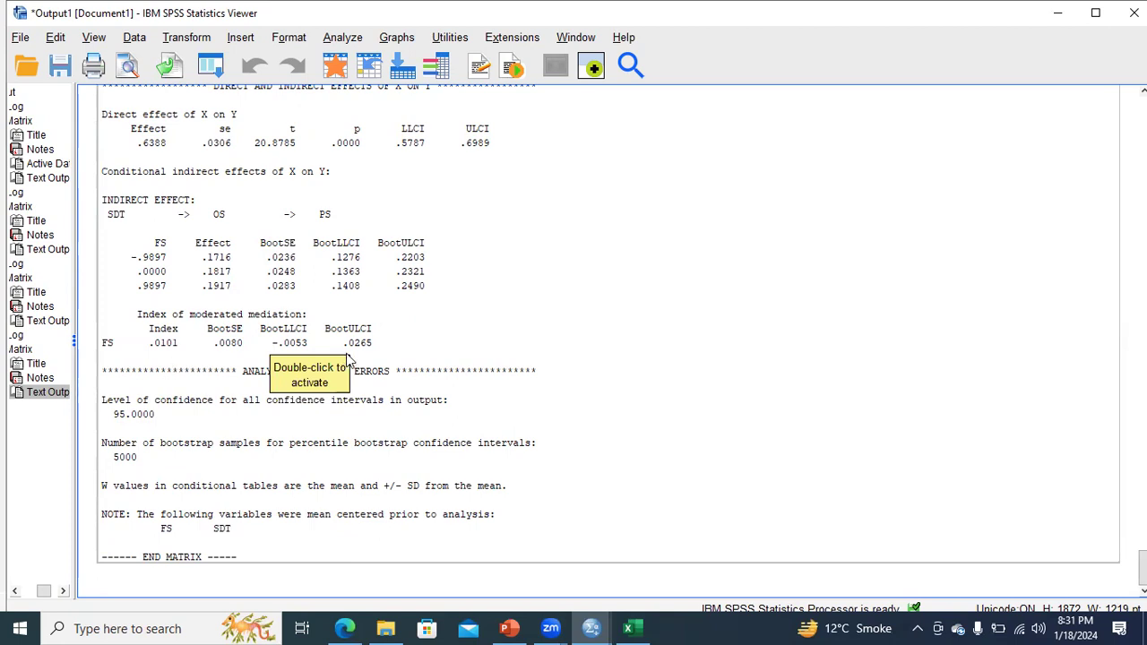
{"action": "left_click", "coordinate": [295, 349]}
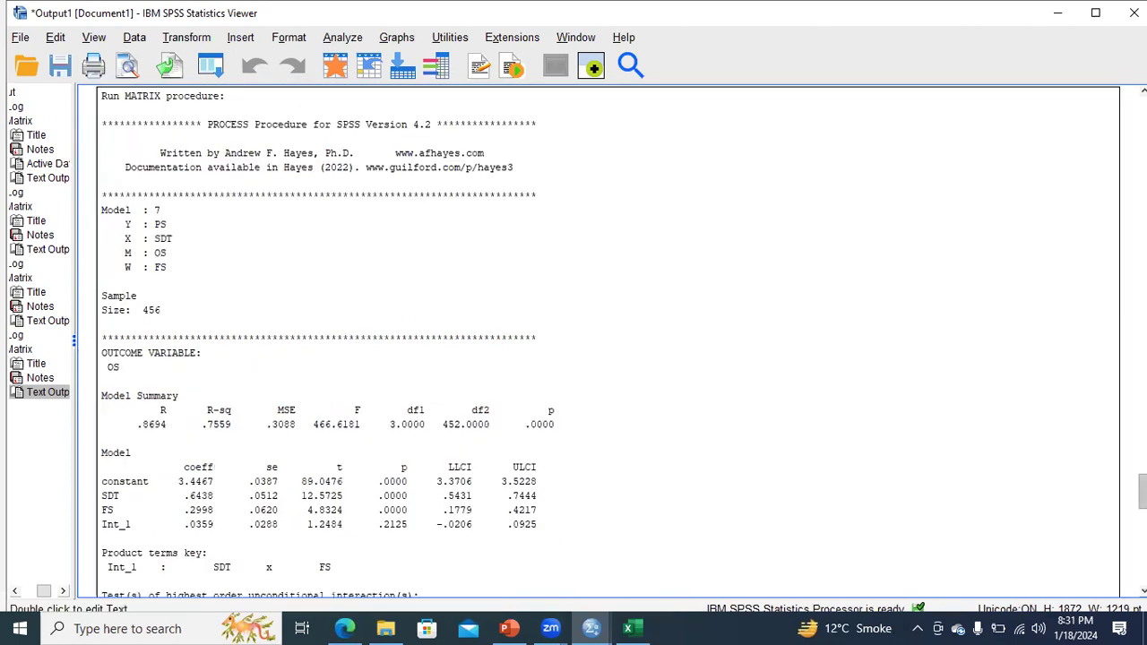
{"action": "scroll", "coordinate": [607, 341], "scroll_direction": "down", "scroll_amount": 20}
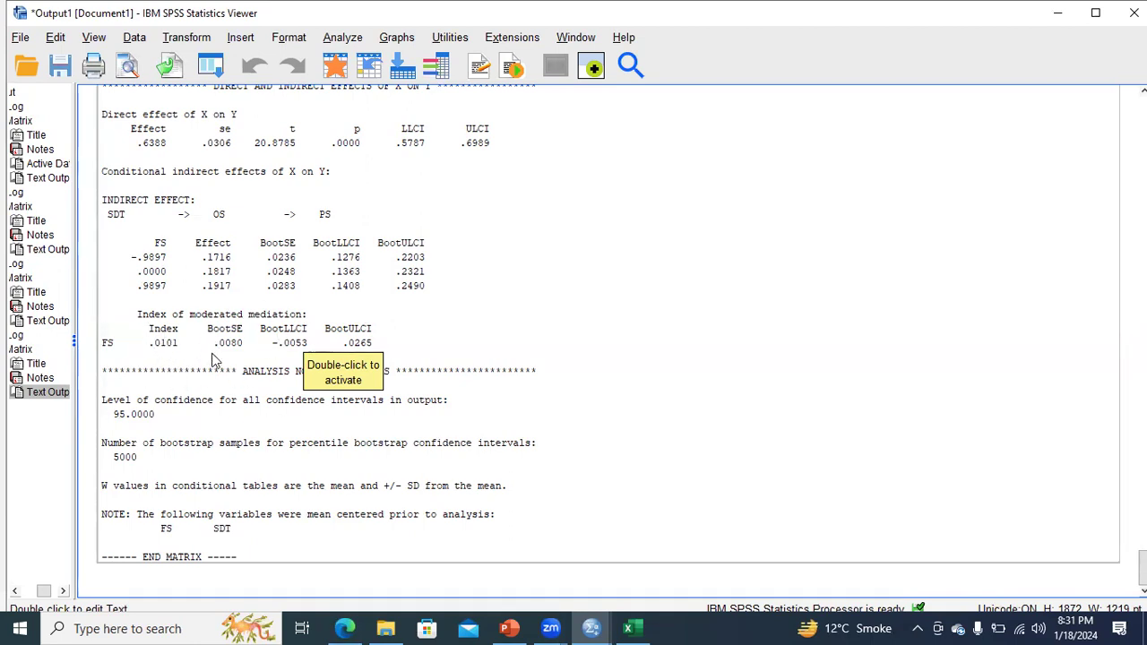
{"action": "scroll", "coordinate": [212, 359], "scroll_direction": "up", "scroll_amount": 4}
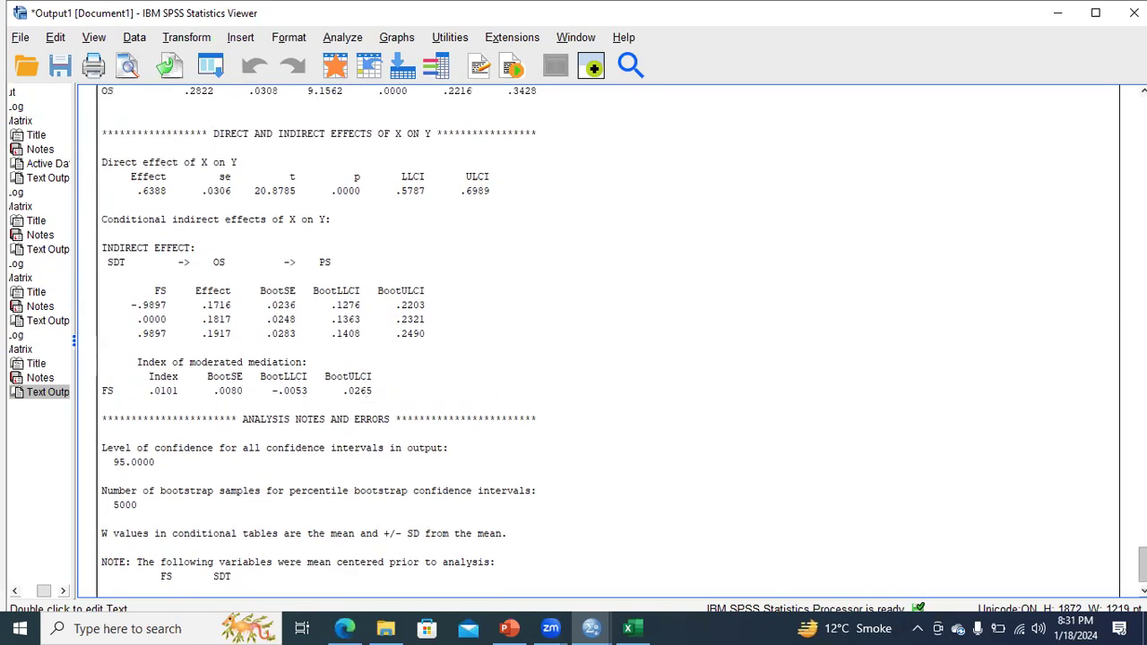
{"action": "scroll", "coordinate": [311, 424], "scroll_direction": "up", "scroll_amount": 2}
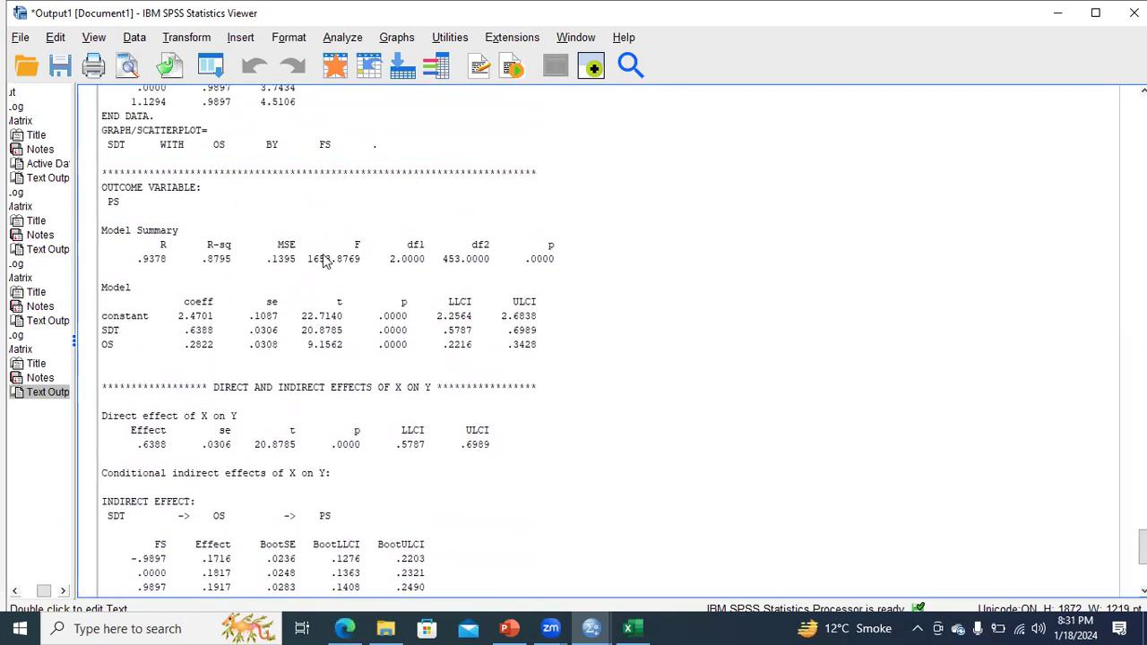
{"action": "scroll", "coordinate": [573, 340], "scroll_direction": "up", "scroll_amount": 10}
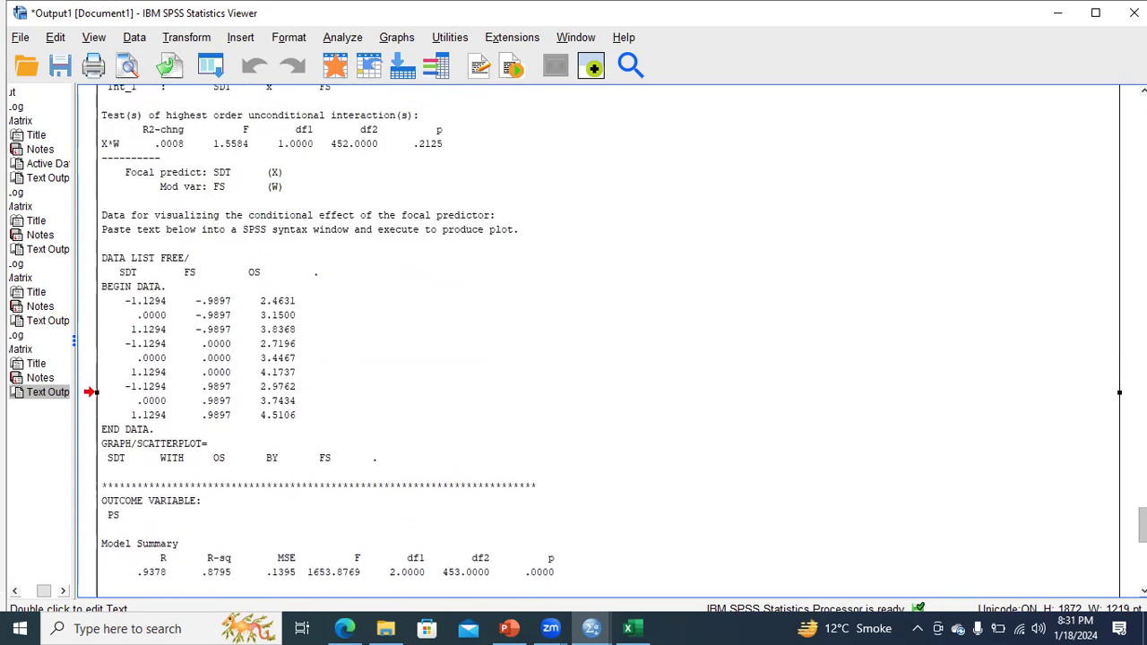
{"action": "scroll", "coordinate": [1062, 486], "scroll_direction": "up", "scroll_amount": 1}
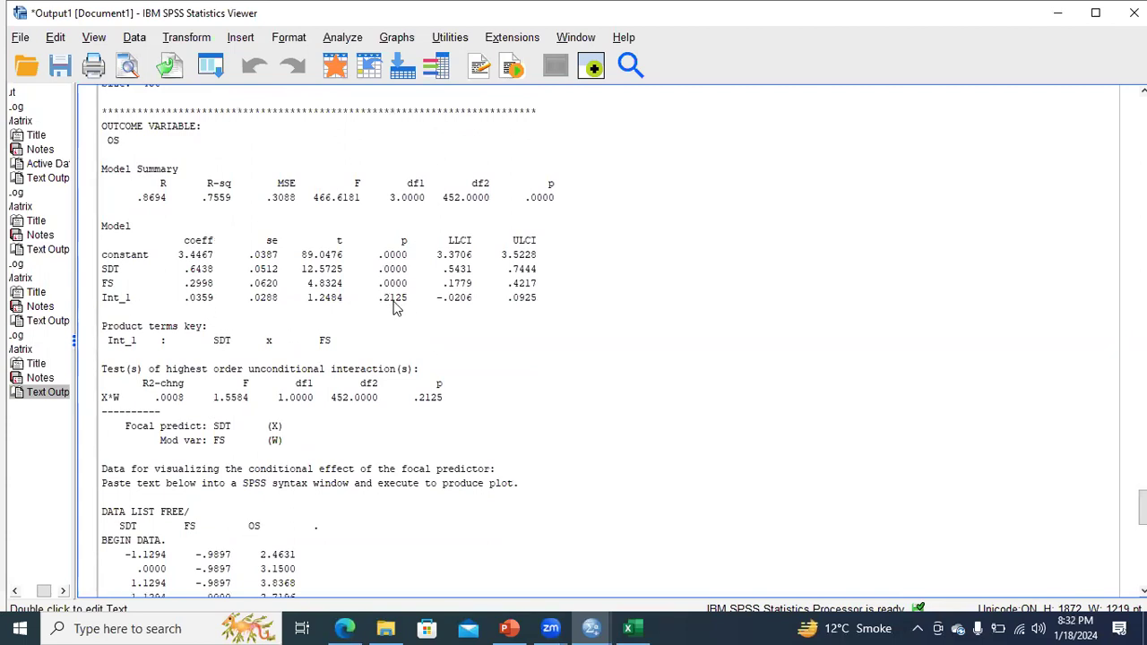
{"action": "scroll", "coordinate": [531, 320], "scroll_direction": "down", "scroll_amount": 15}
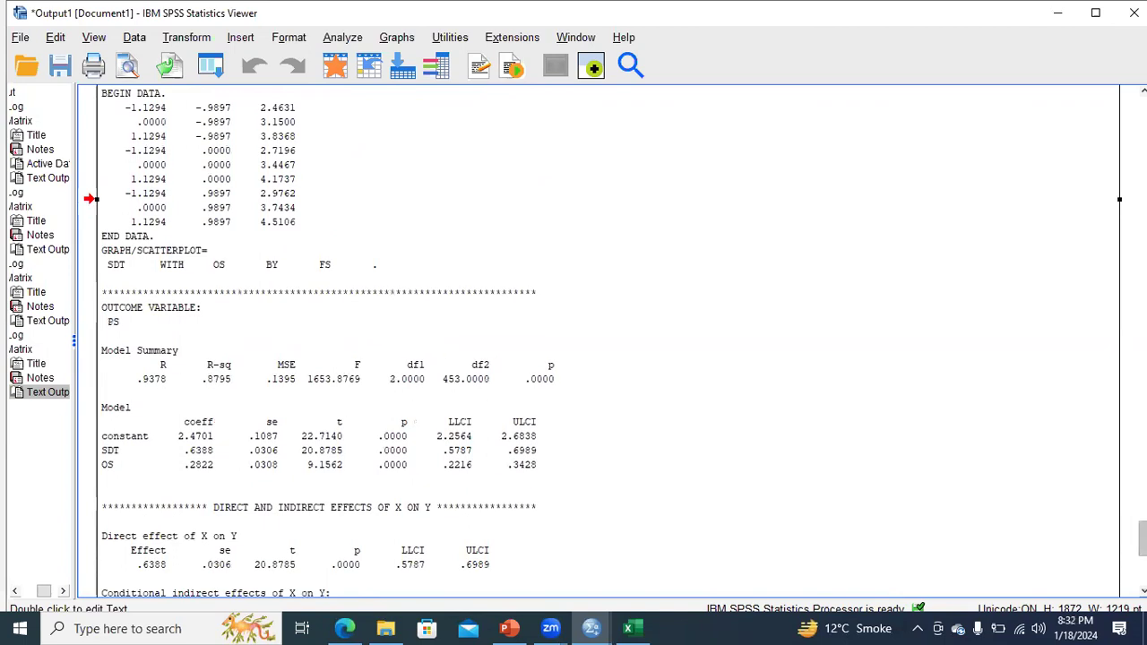
{"action": "scroll", "coordinate": [471, 520], "scroll_direction": "down", "scroll_amount": 5}
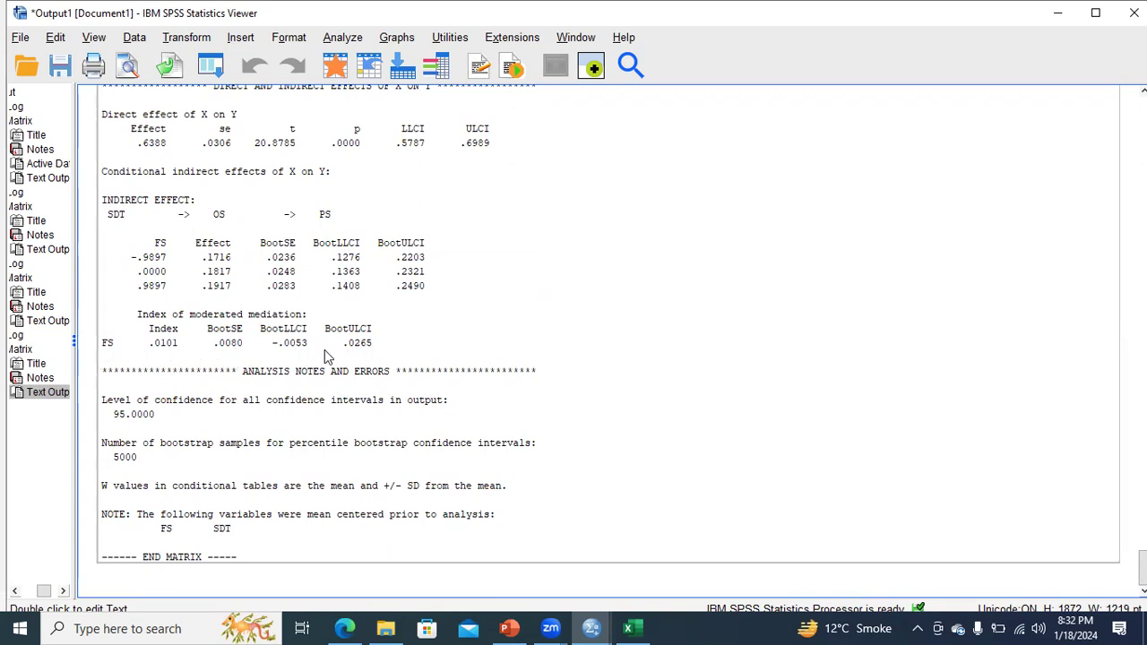
{"action": "scroll", "coordinate": [152, 350], "scroll_direction": "up", "scroll_amount": 20}
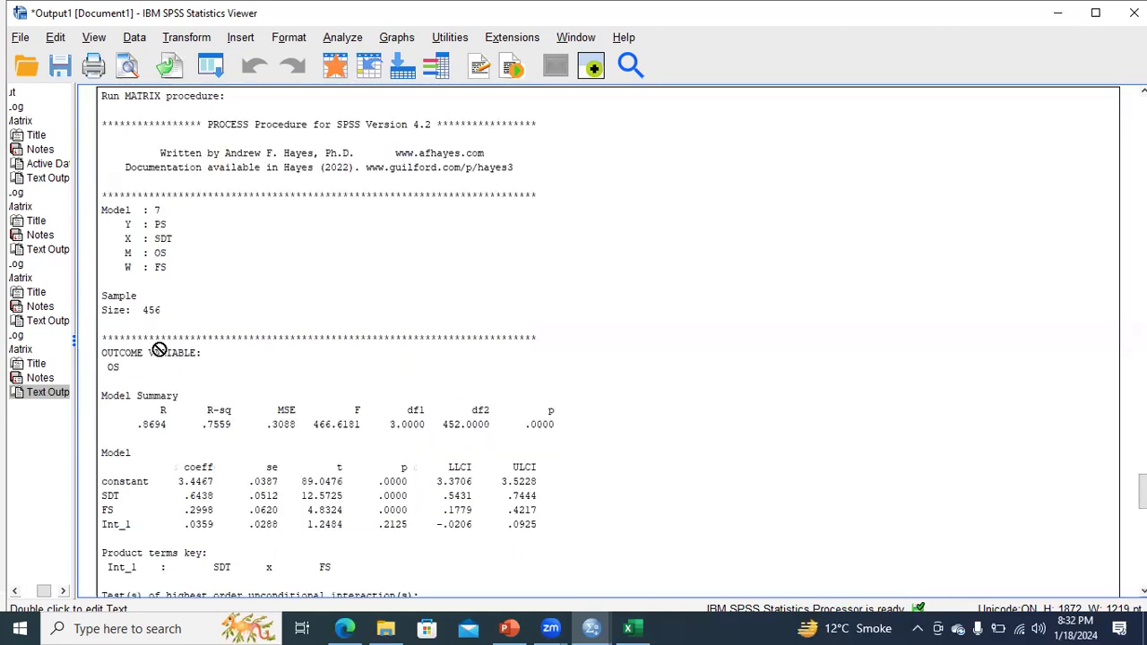
{"action": "scroll", "coordinate": [174, 376], "scroll_direction": "down", "scroll_amount": 20}
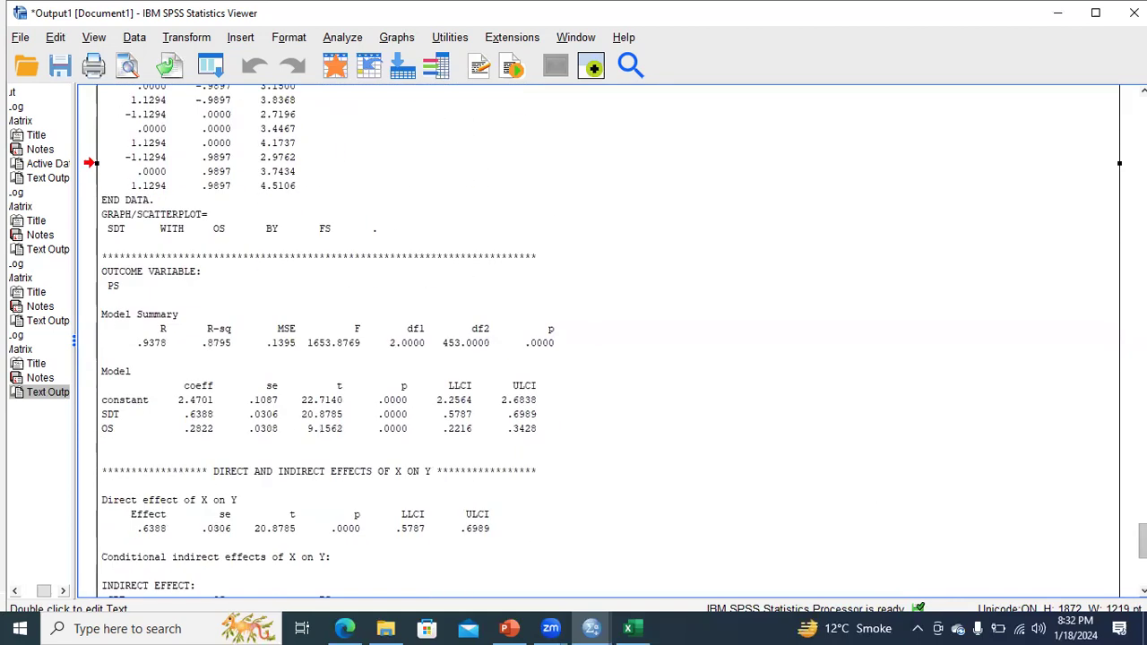
Step: Copy the index of moderated mediation .0101 from the output and select cell A9 in Excel
{"action": "double_click", "coordinate": [174, 376]}
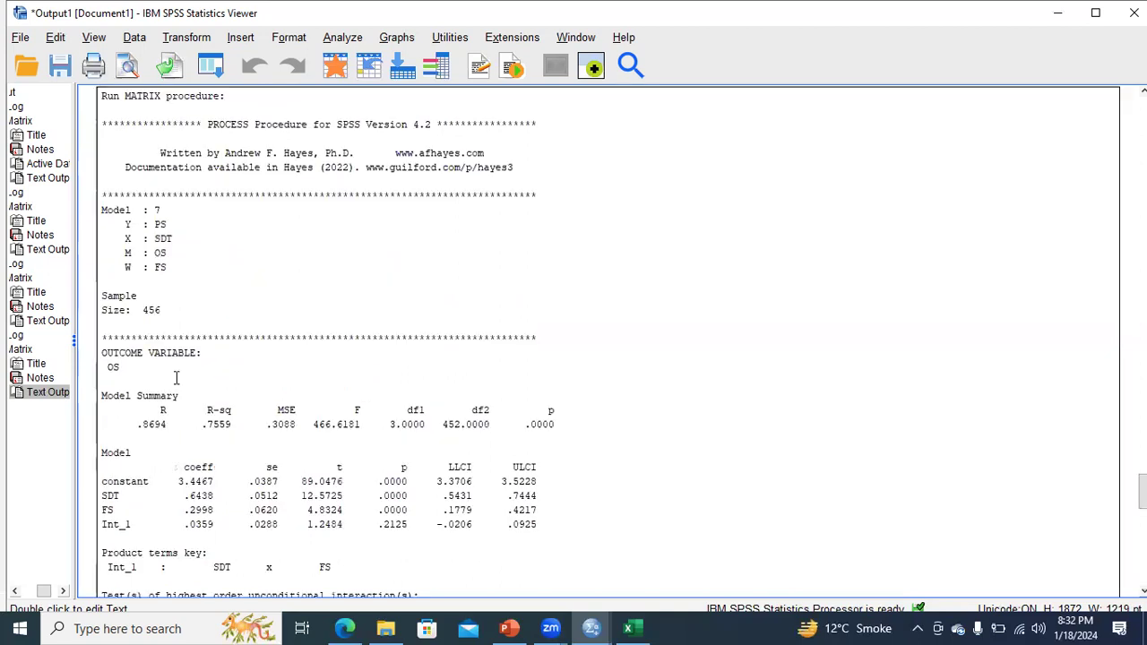
{"action": "scroll", "coordinate": [175, 376], "scroll_direction": "down", "scroll_amount": 1}
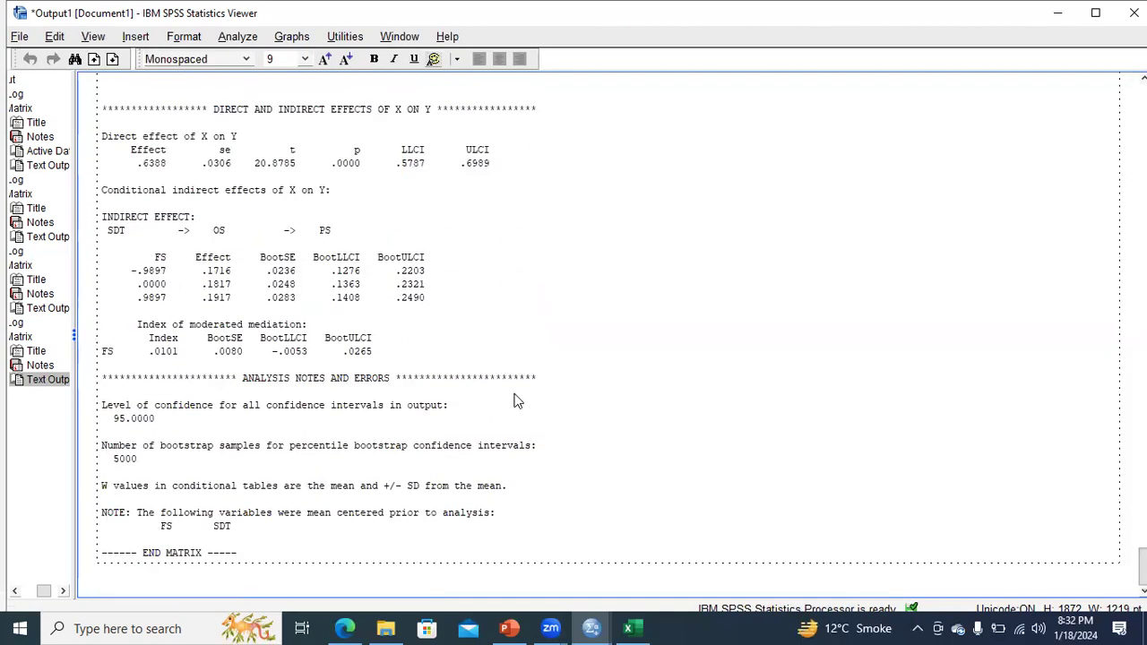
{"action": "left_click_drag", "start_coordinate": [151, 353], "coordinate": [181, 361]}
{"action": "left_click", "coordinate": [628, 628]}
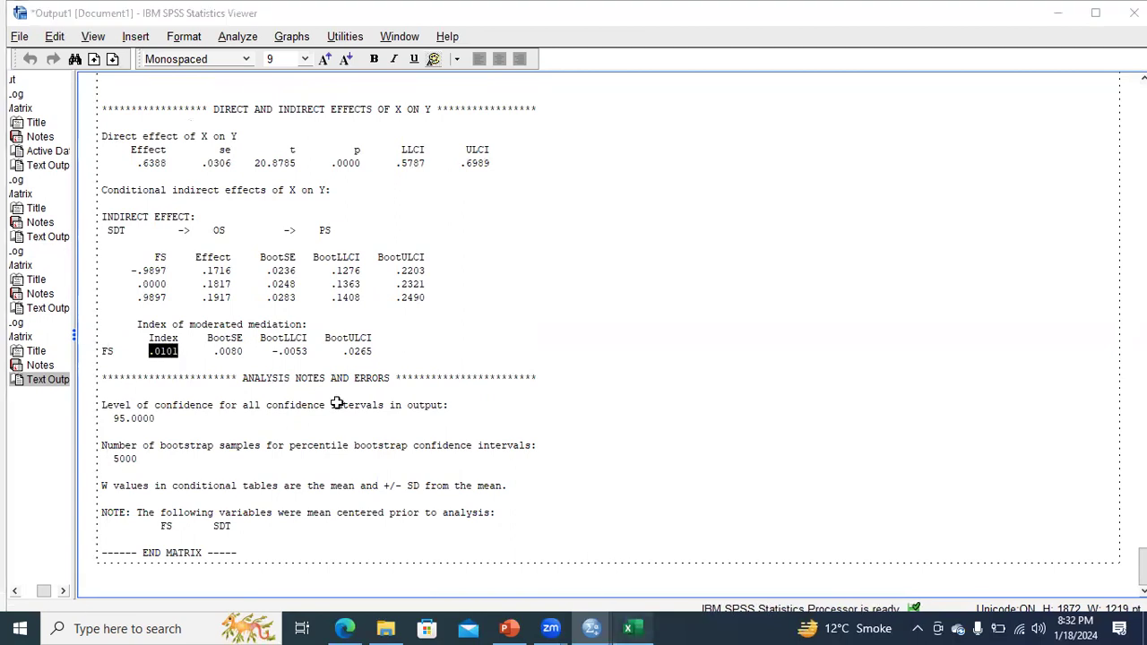
{"action": "left_click", "coordinate": [56, 344]}
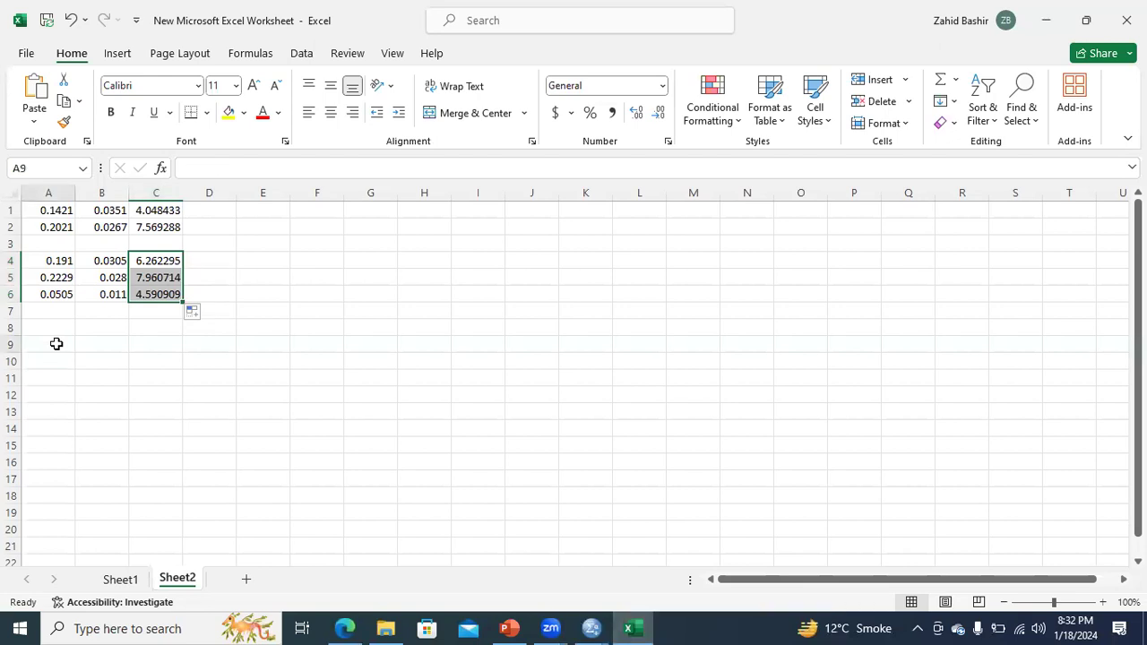
Step: Paste the index 0.0101 into A9 and the BootSE .0080 into B9
{"action": "type", "text": "0.0101"}
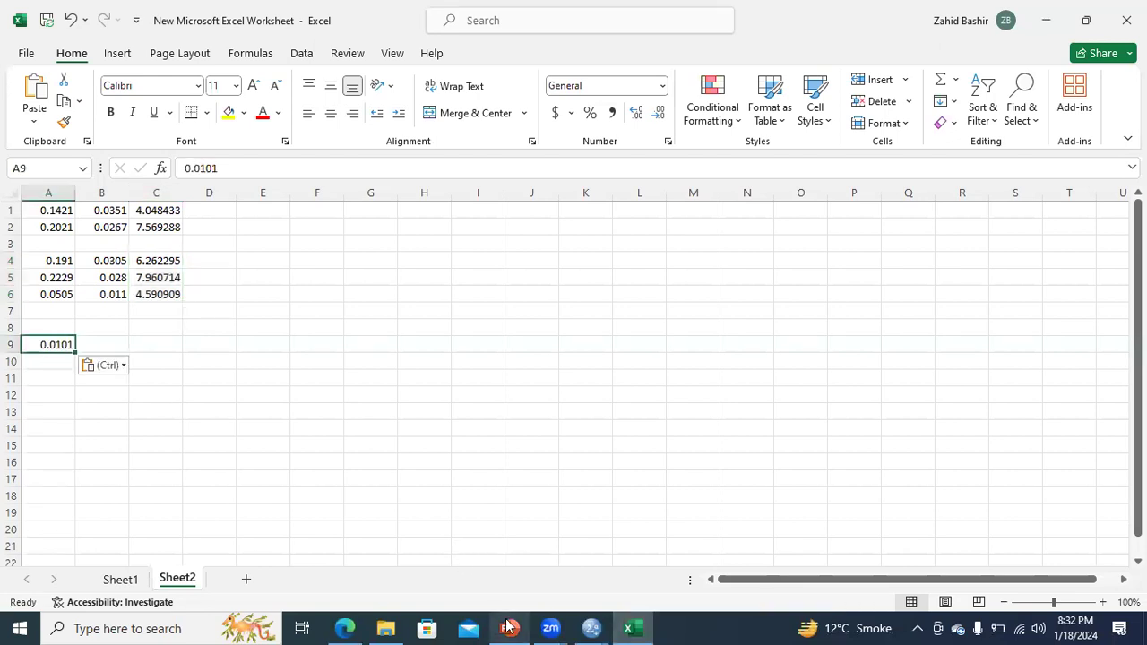
{"action": "mouse_move", "coordinate": [589, 627]}
{"action": "left_click", "coordinate": [500, 556]}
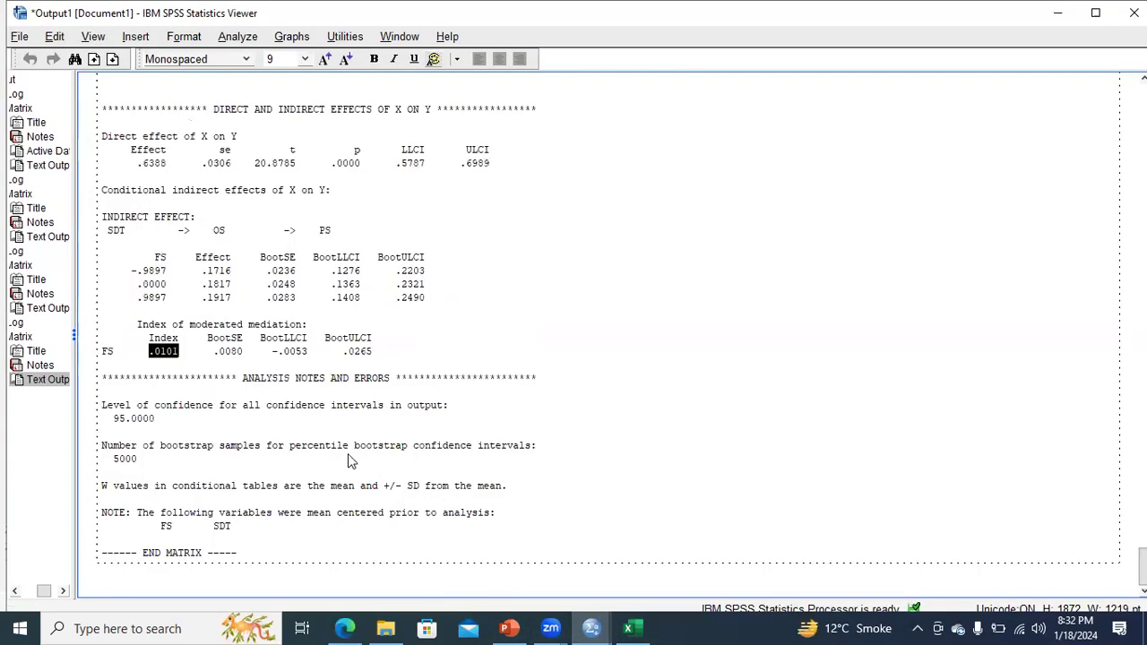
{"action": "left_click_drag", "start_coordinate": [213, 352], "coordinate": [242, 361]}
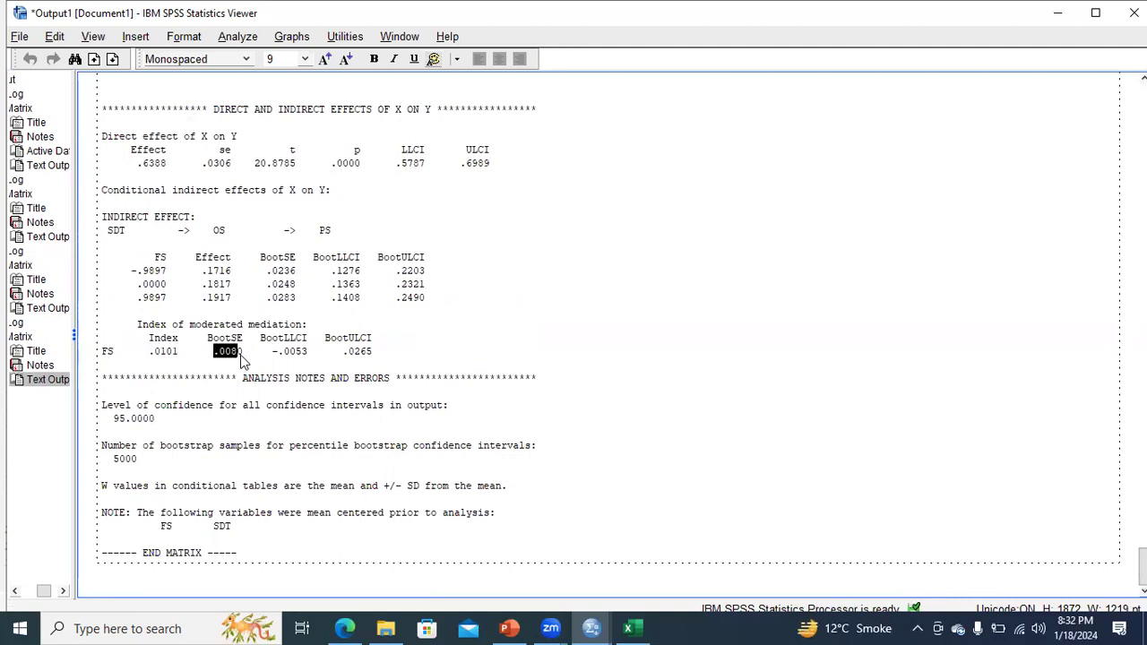
{"action": "left_click", "coordinate": [630, 628]}
{"action": "left_click", "coordinate": [107, 344]}
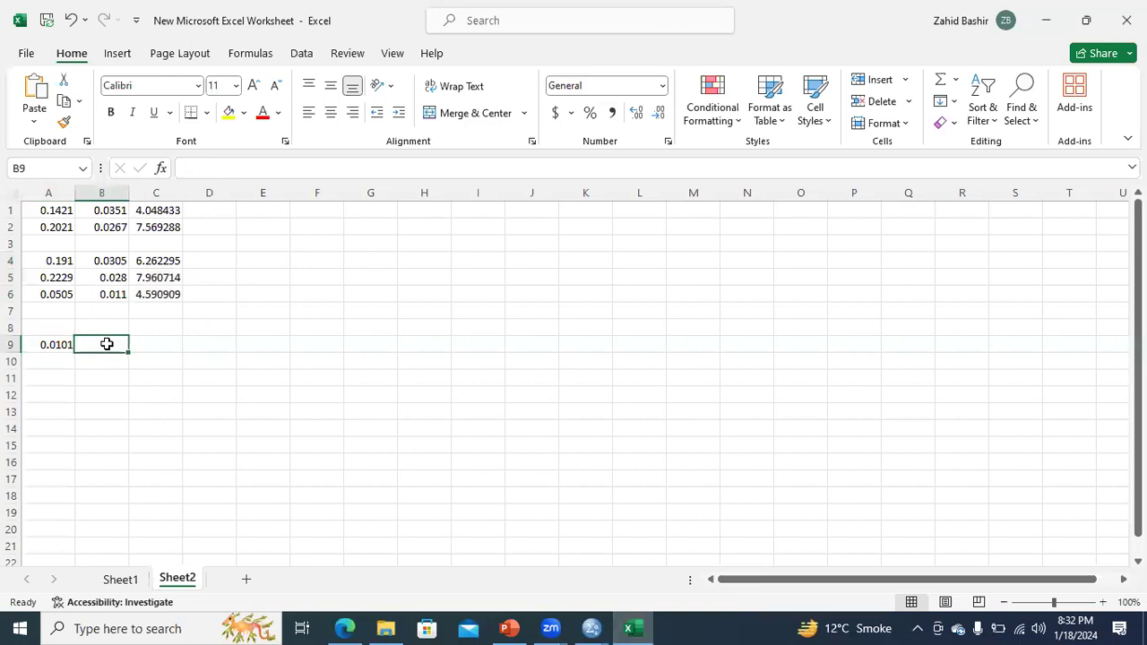
{"action": "type", "text": "0.008"}
Step: Enter =A9/B9 in C9, giving a ratio of 1.2625, and return to the SPSS output
{"action": "left_click", "coordinate": [174, 342]}
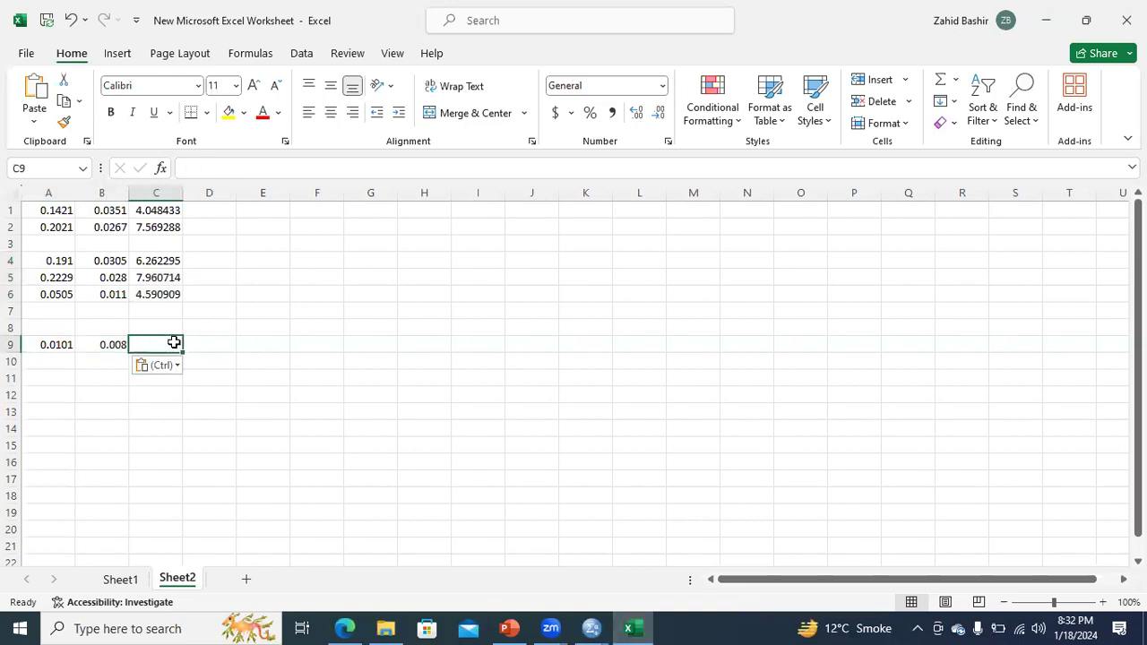
{"action": "type", "text": "="}
{"action": "left_click", "coordinate": [63, 345]}
{"action": "type", "text": "/"}
{"action": "left_click", "coordinate": [113, 346]}
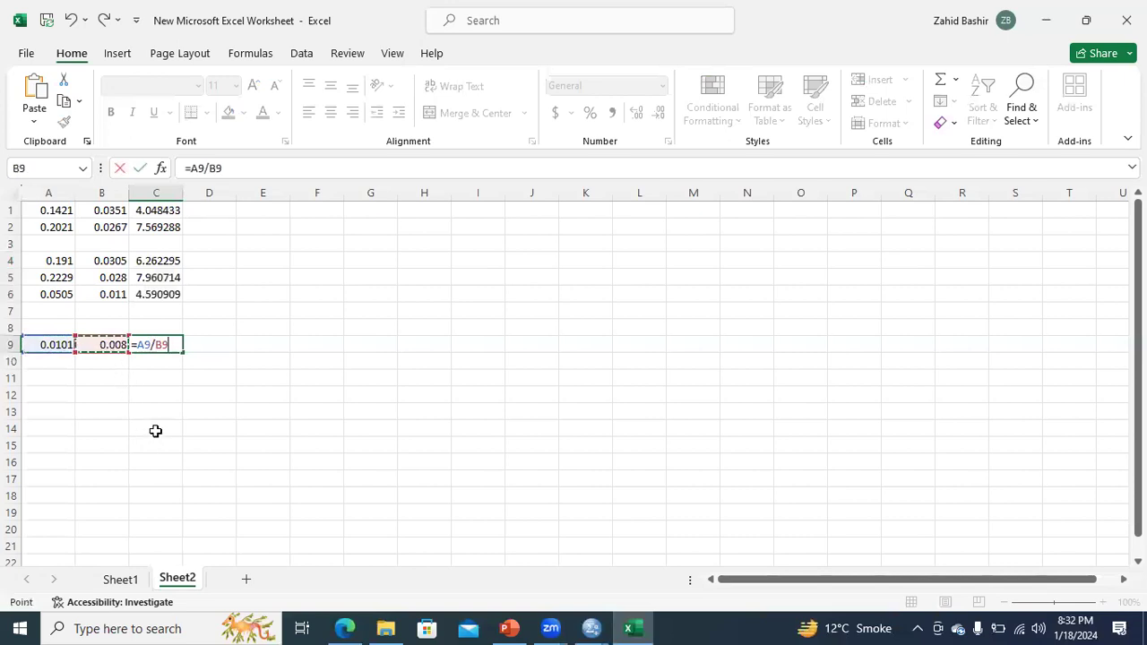
{"action": "key", "text": "Return"}
{"action": "left_click", "coordinate": [171, 342]}
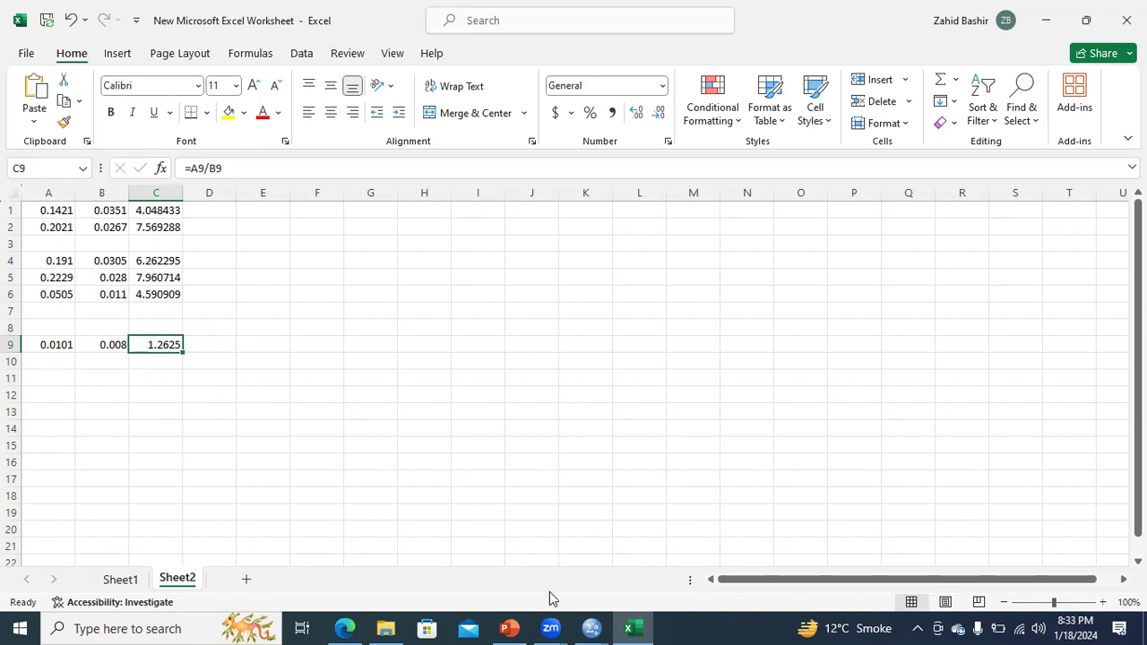
{"action": "left_click", "coordinate": [591, 628]}
{"action": "left_click", "coordinate": [469, 574]}
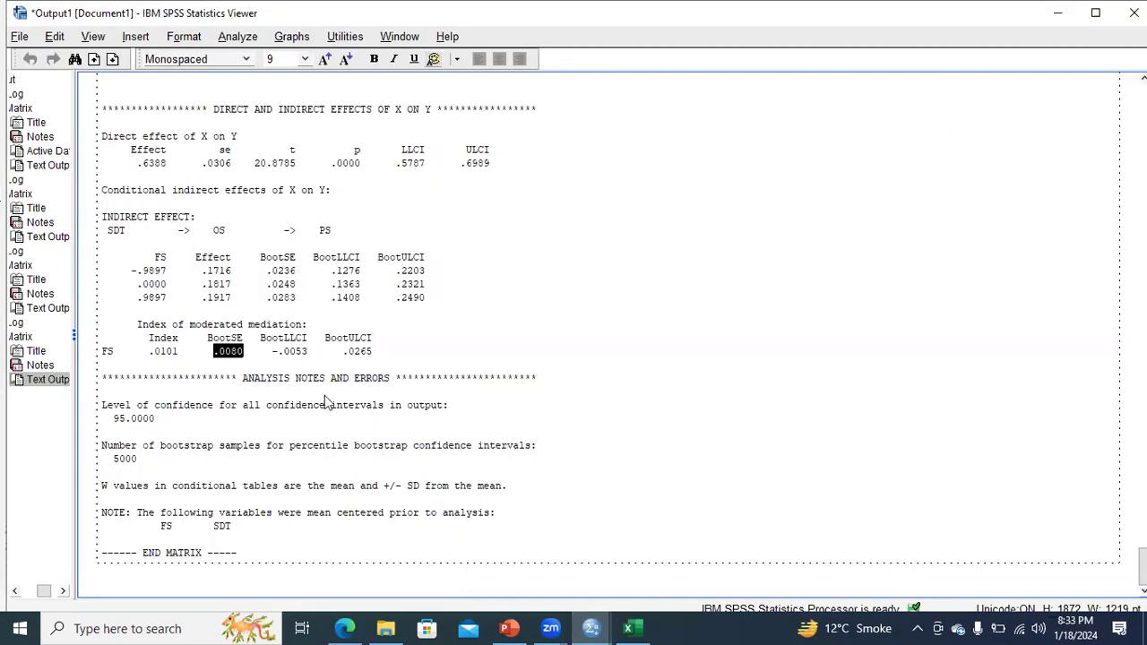